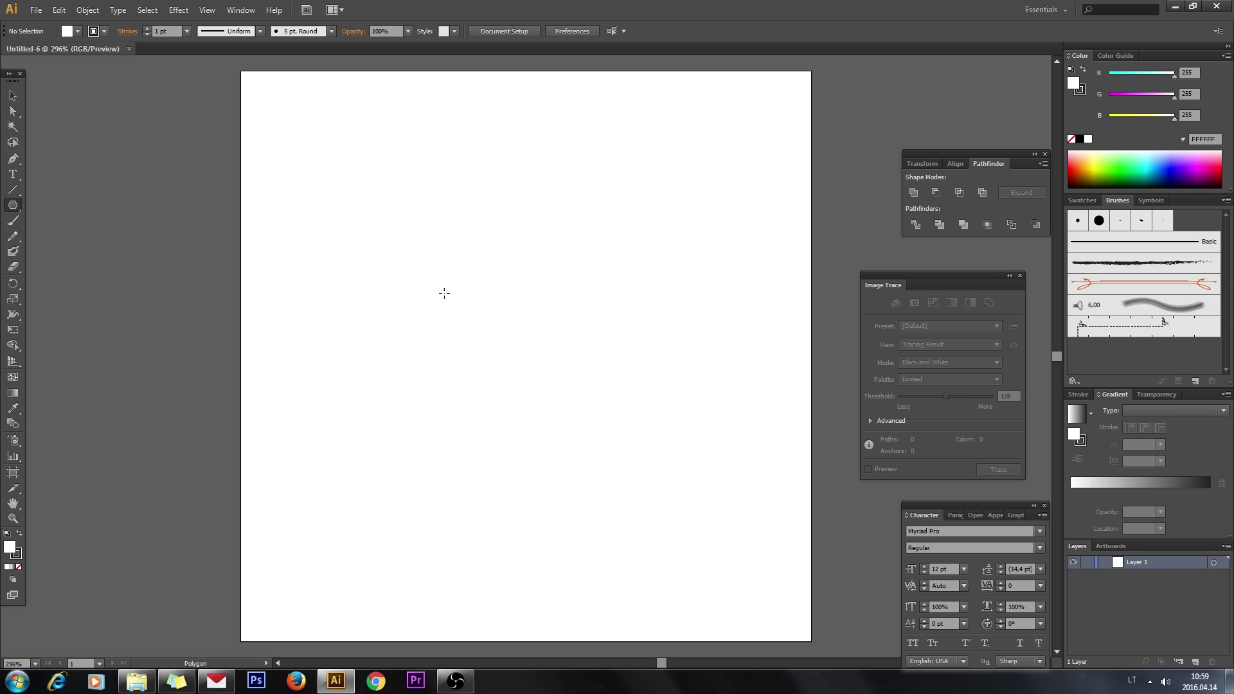
Step: Draw a polygon near the middle of the artboard with three sides, forming an upright triangle about 124 by 108 px
left_click_drag(425, 284, 529, 374)
left_click_drag(525, 377, 524, 377)
key("Up")
left_click_drag(525, 377, 526, 375)
key("Down")
key("Down")
key("Down")
key("Down")
key("Up")
key("Up")
key("Up")
key("Down")
key("Down")
key("Down")
left_click_drag(526, 376, 526, 375)
Step: Select the triangle and squeeze it horizontally into a thin spike about 7.7 px wide, keeping its height
left_click(12, 95)
left_click_drag(456, 352, 589, 474)
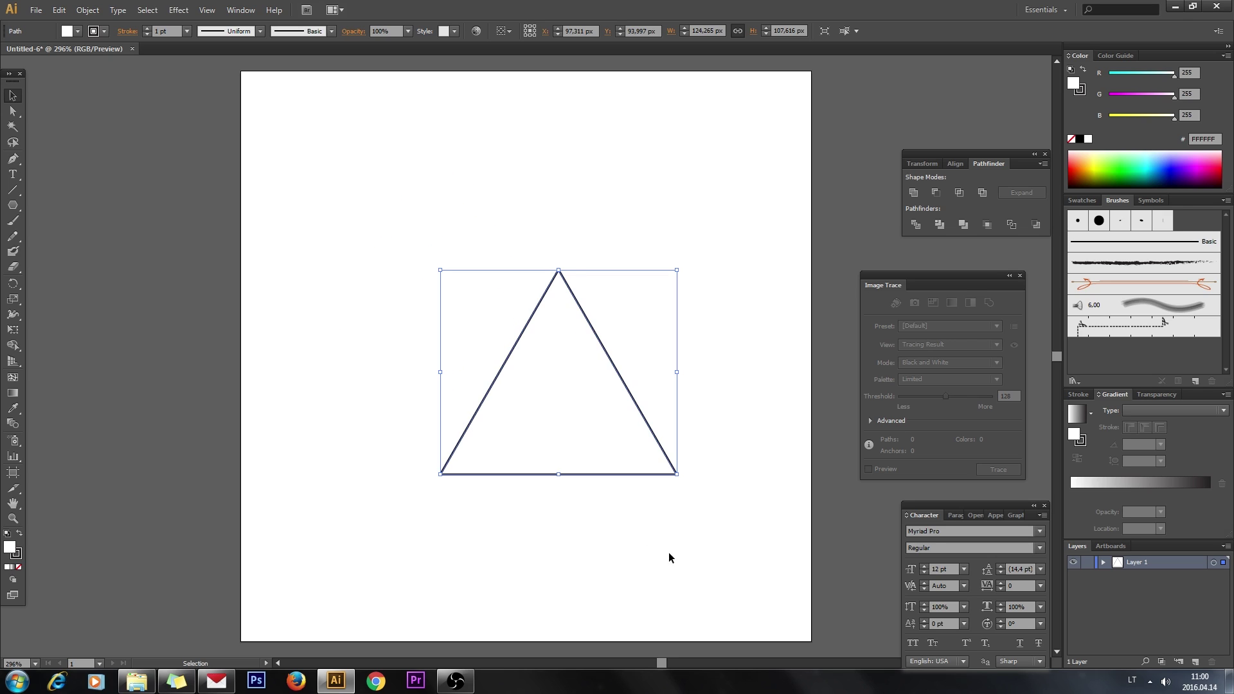
left_click_drag(677, 372, 541, 428)
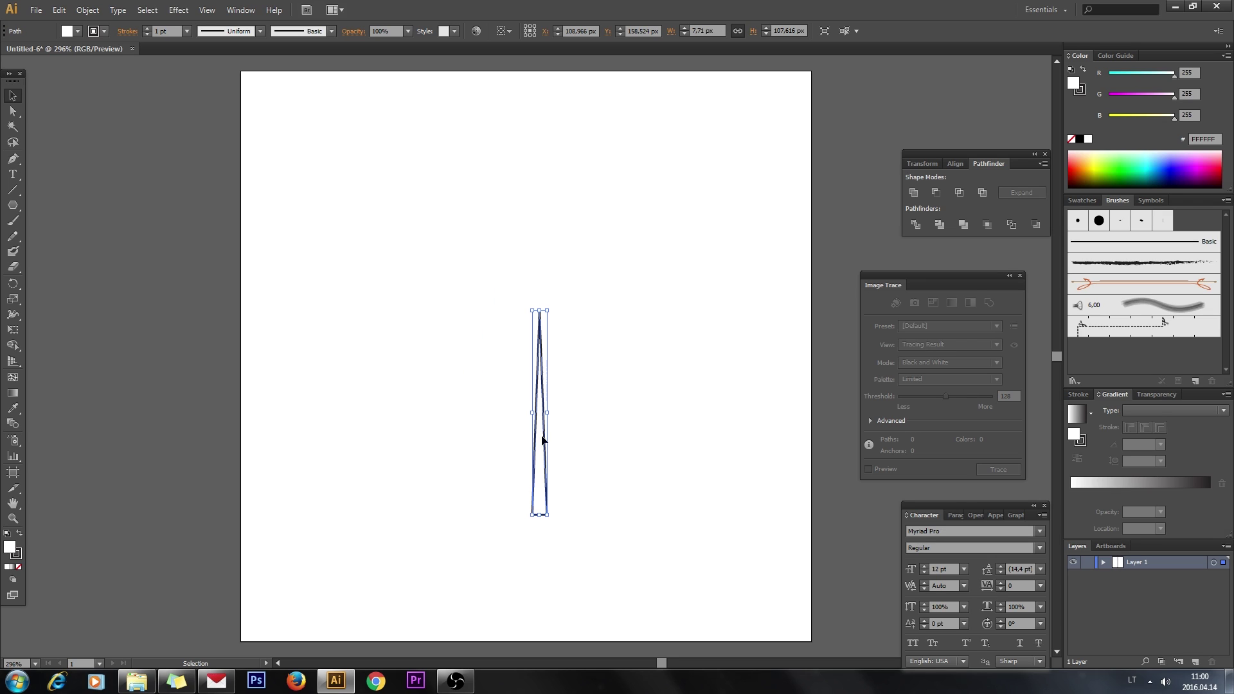
Step: Remove the spike's stroke, fill it with black (000000), and move it slightly up and to the left
key("x")
left_click(19, 567)
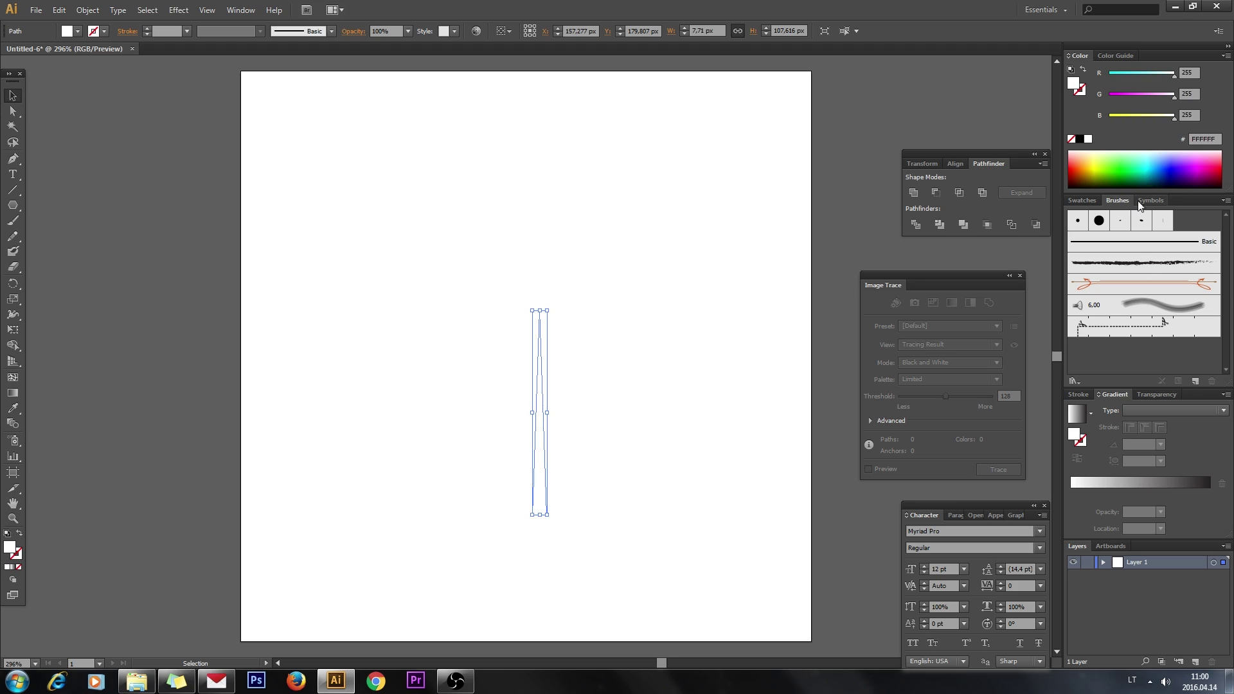
left_click(1079, 138)
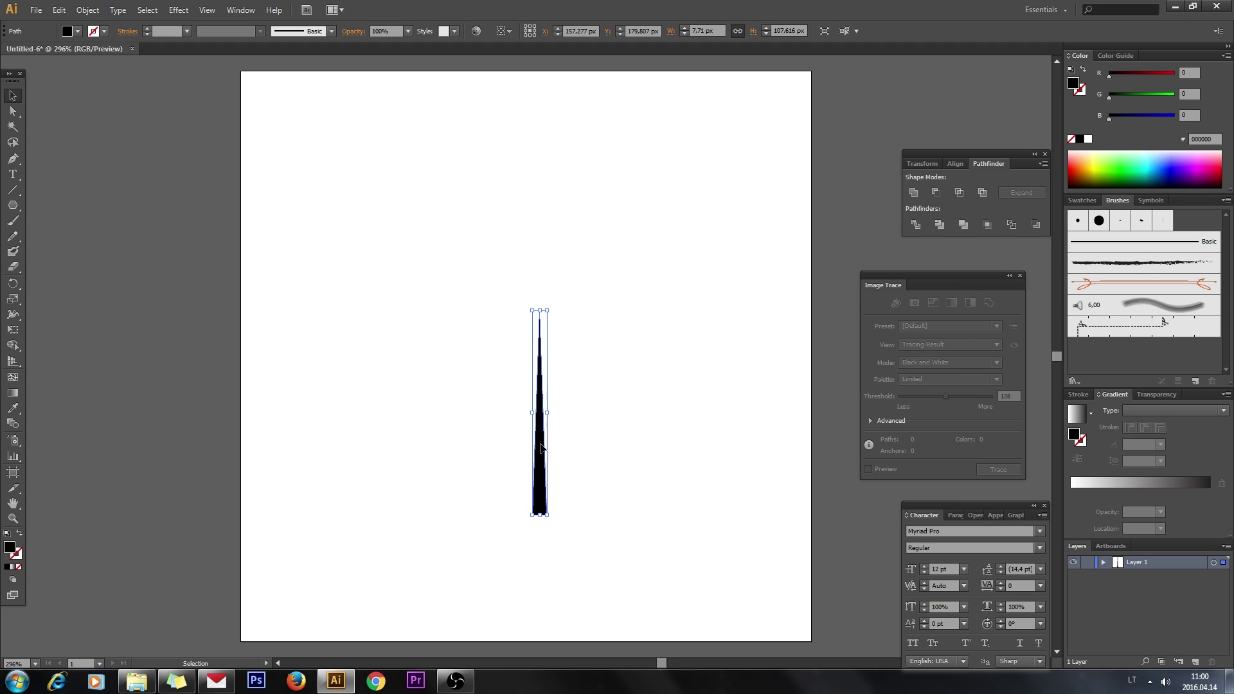
left_click_drag(545, 454, 522, 431)
left_click(639, 474)
Step: Draw a black rectangle about 24 by 119 px from below the spike's base up to its tip, covering its right half
key("ctrl+equal")
key("ctrl+equal")
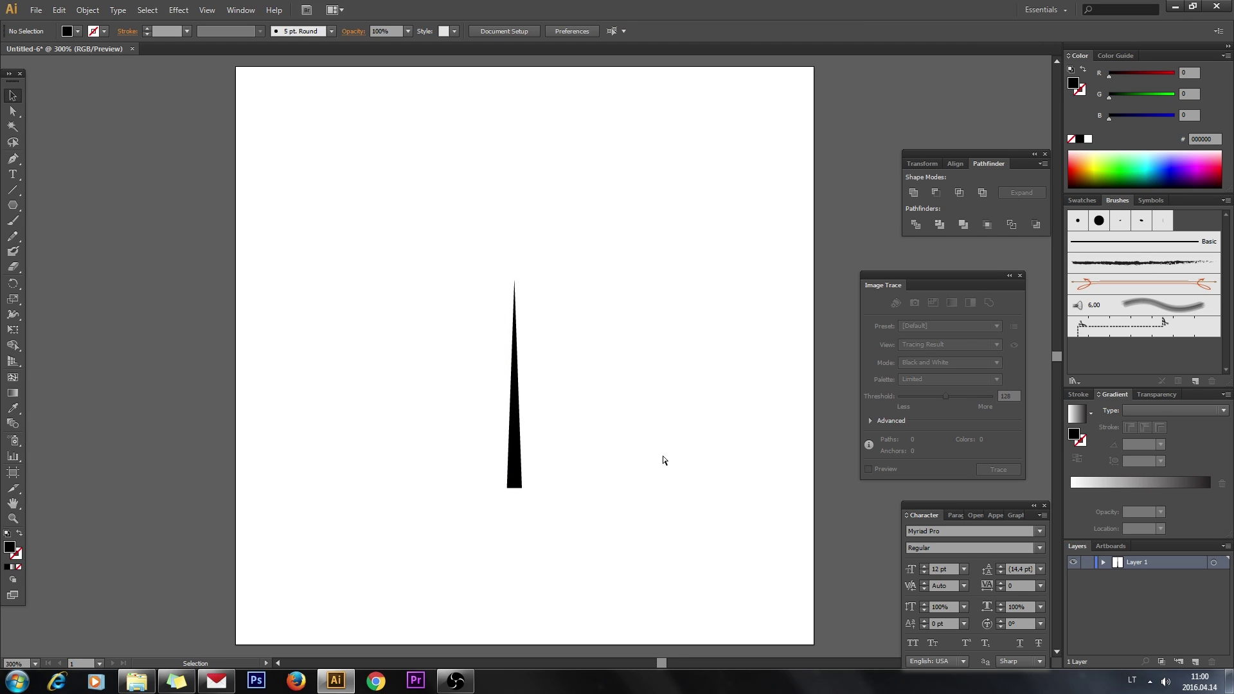
key("ctrl+equal")
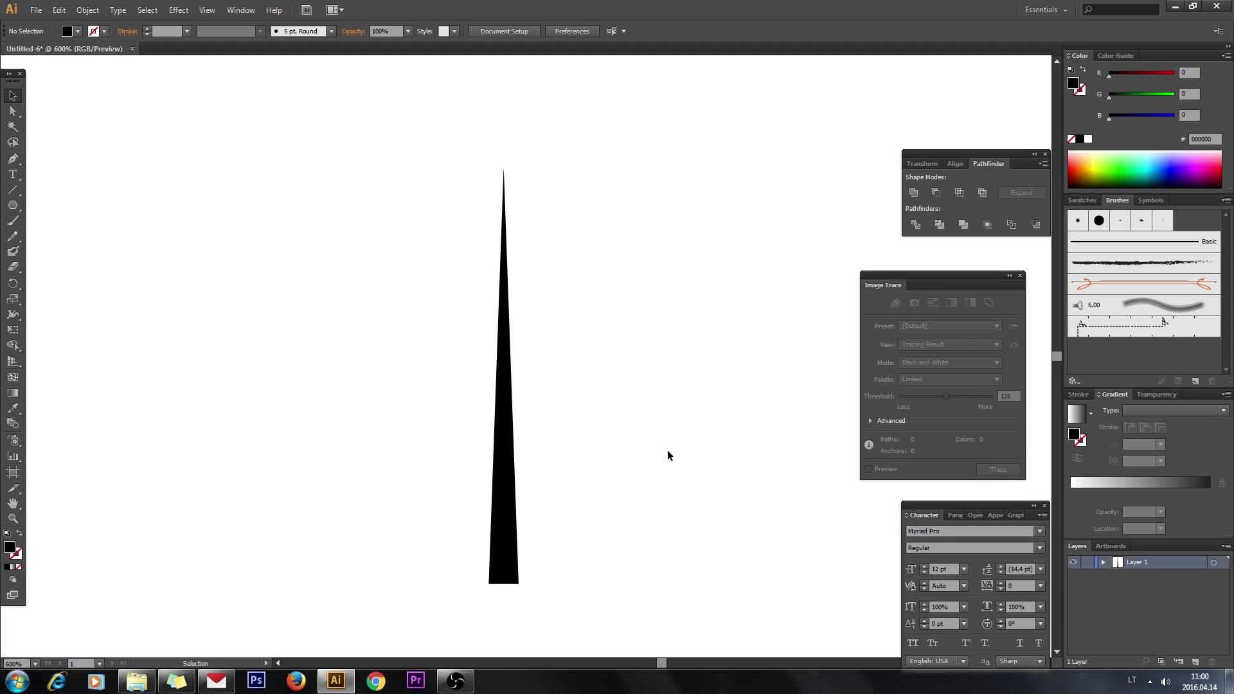
left_click(499, 466)
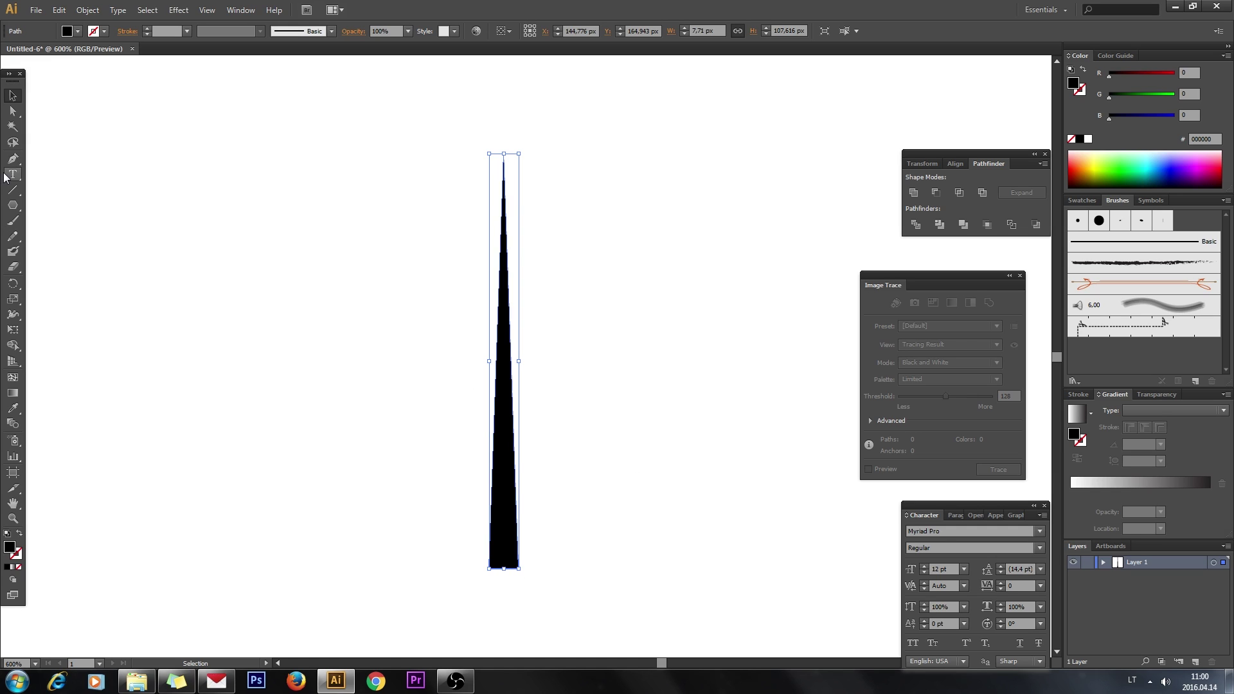
left_click(13, 206)
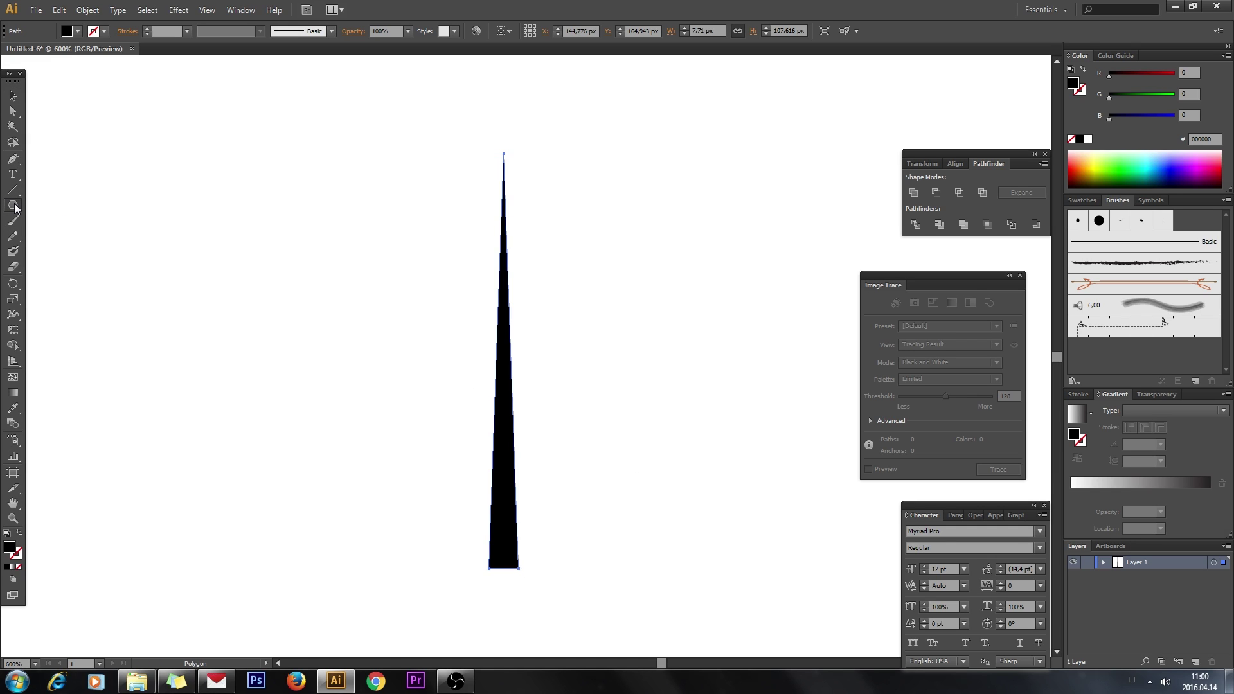
left_click(14, 206)
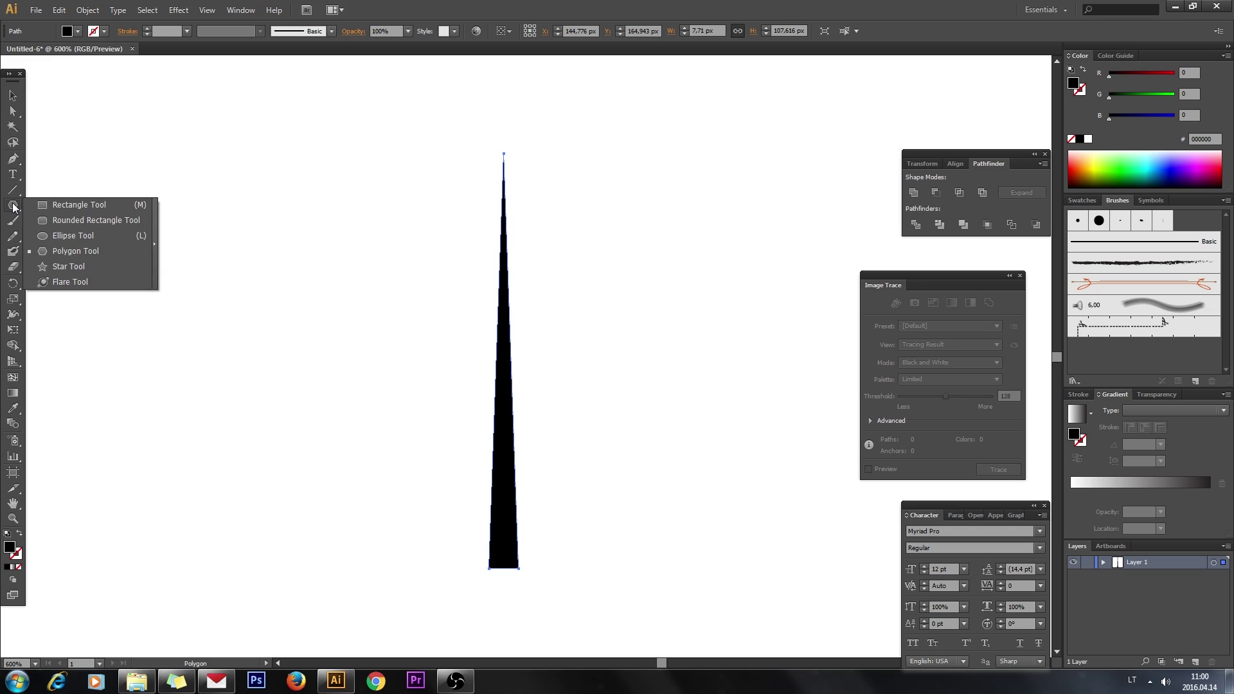
left_click(62, 205)
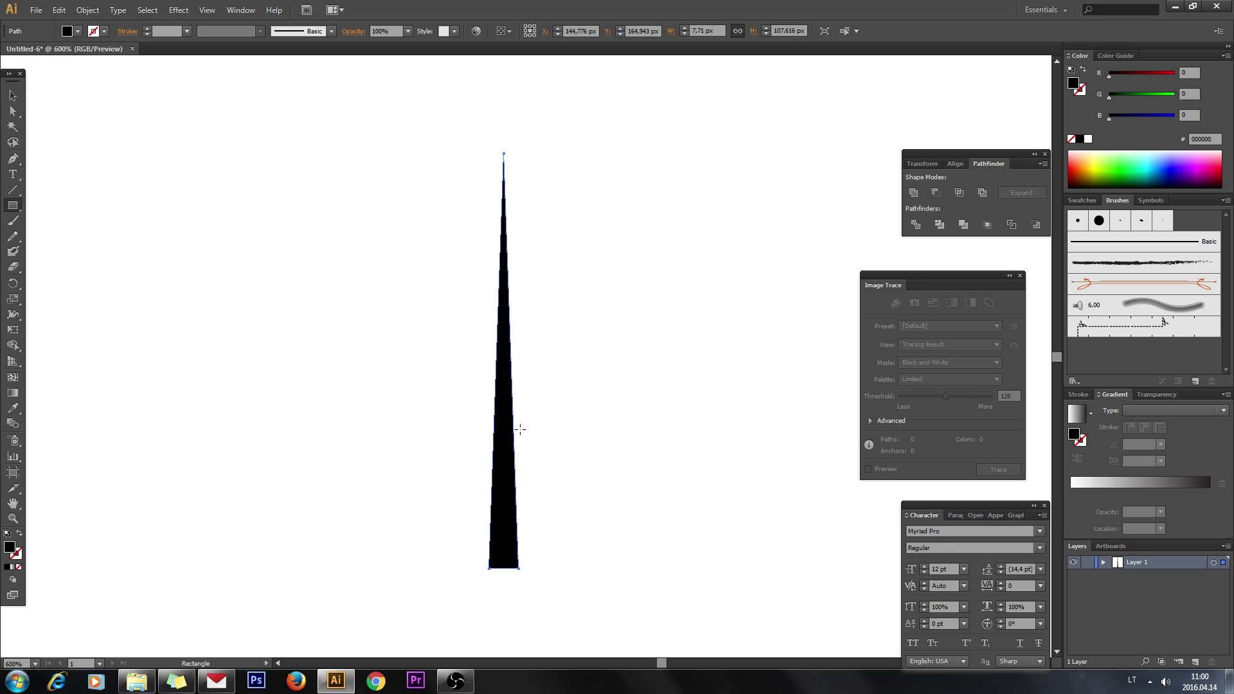
left_click_drag(594, 612, 504, 153)
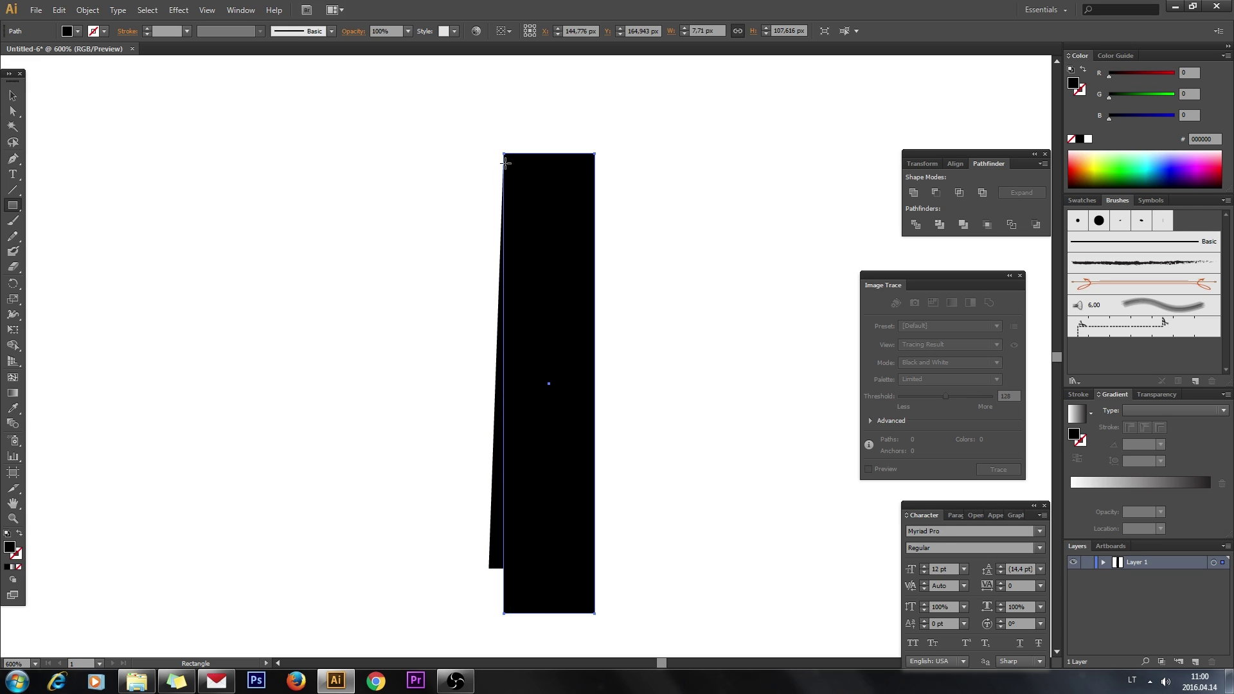
Step: Reposition the rectangle so its upper-left corner sits exactly on the tip of the spike
key("v")
left_click_drag(504, 158, 532, 168)
left_click(349, 327)
left_click(13, 518)
key("v")
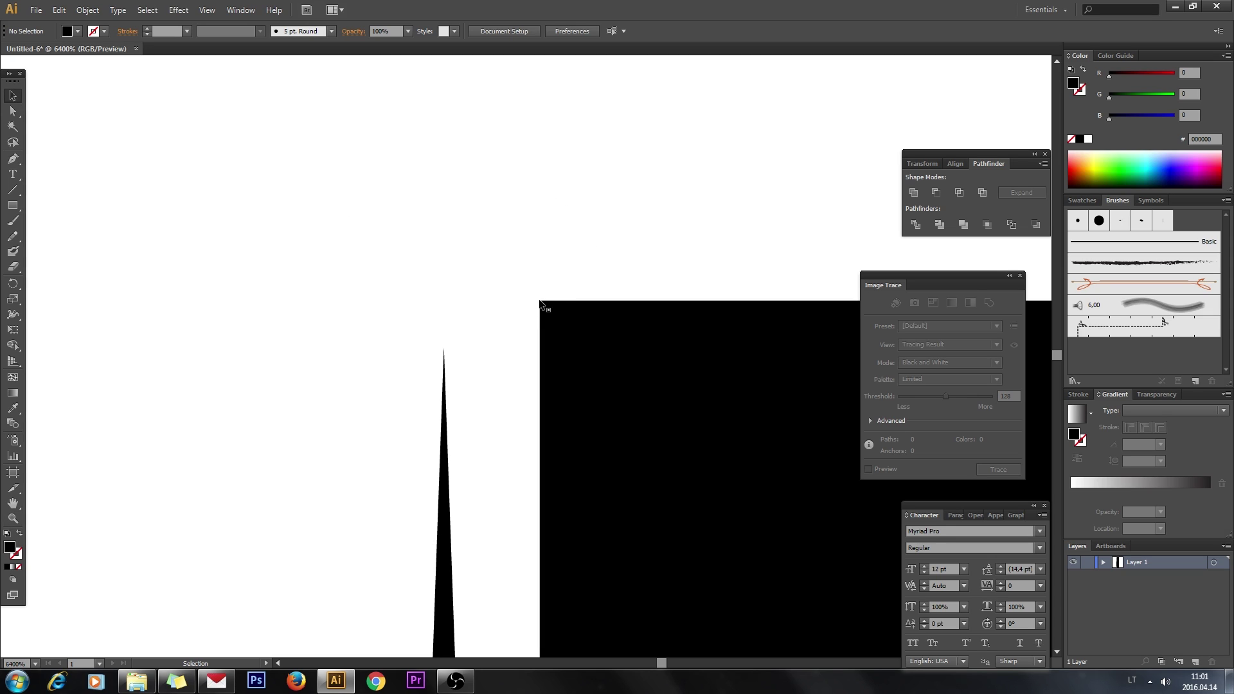
left_click_drag(541, 301, 444, 350)
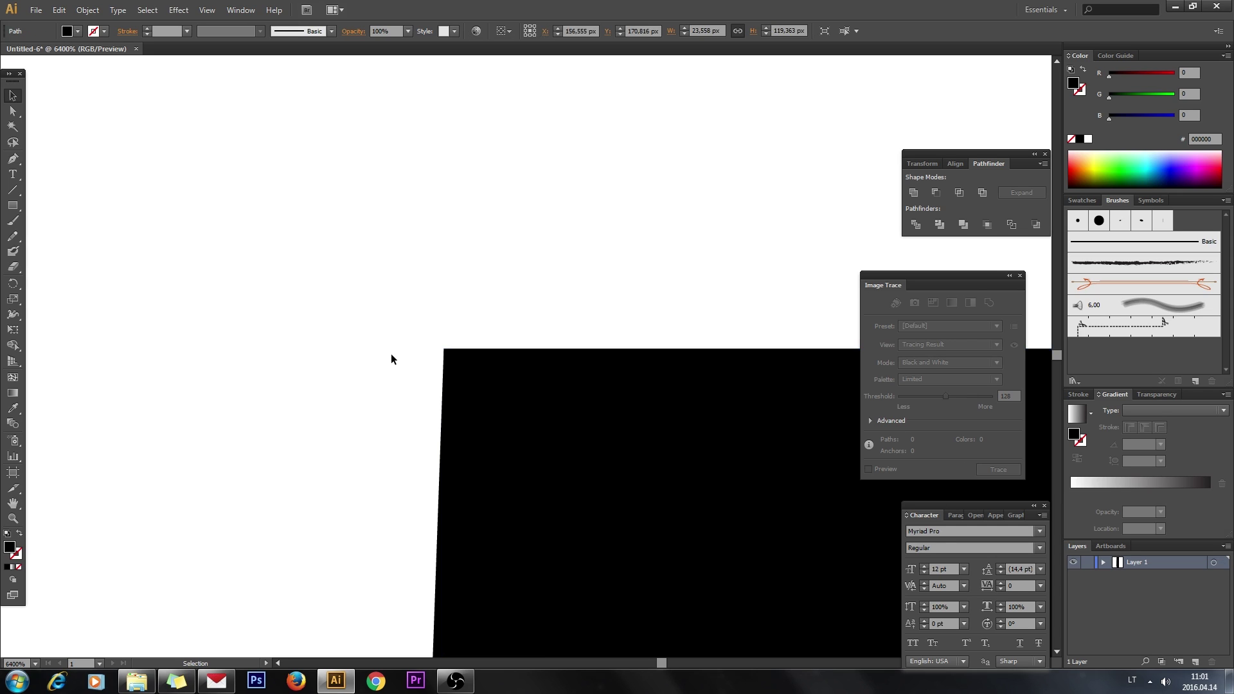
Step: Select both the spike and the rectangle, copy them, and paste the copies in front in the same place
key("ctrl+minus")
key("ctrl+minus")
key("ctrl+minus")
key("ctrl+minus")
key("ctrl+minus")
key("ctrl+minus")
left_click(11, 504)
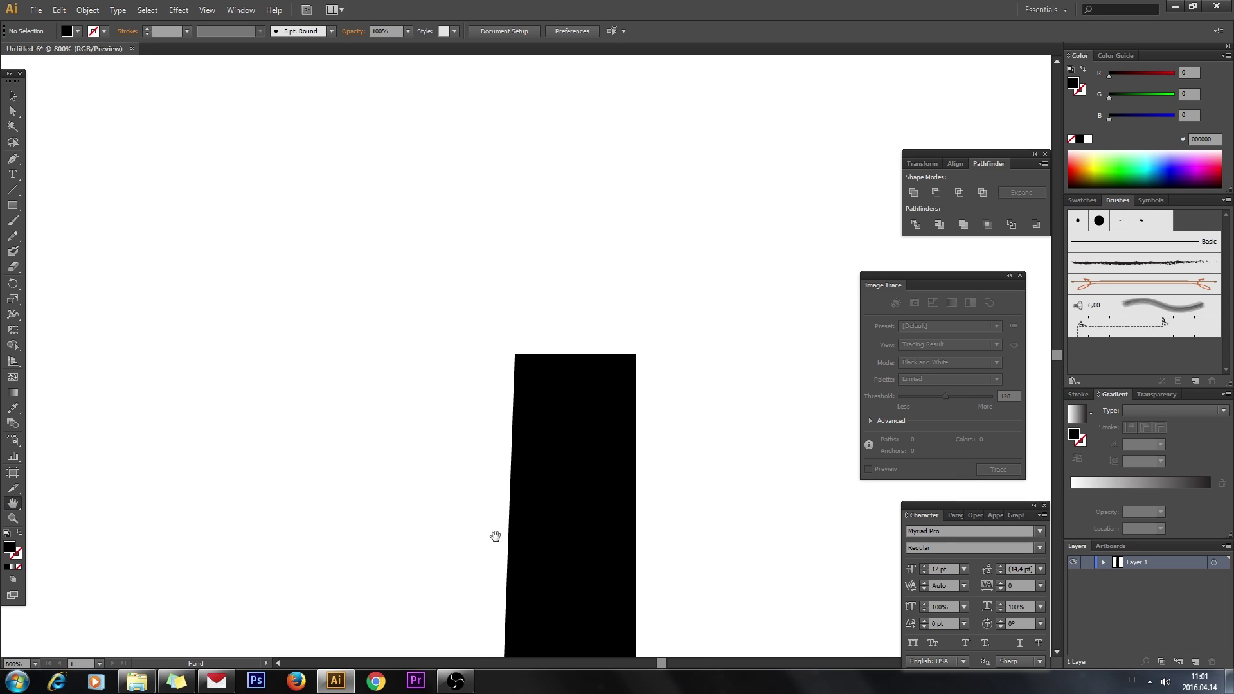
scroll(539, 482, "down", 6)
key("ctrl+minus")
scroll(507, 429, "up", 1)
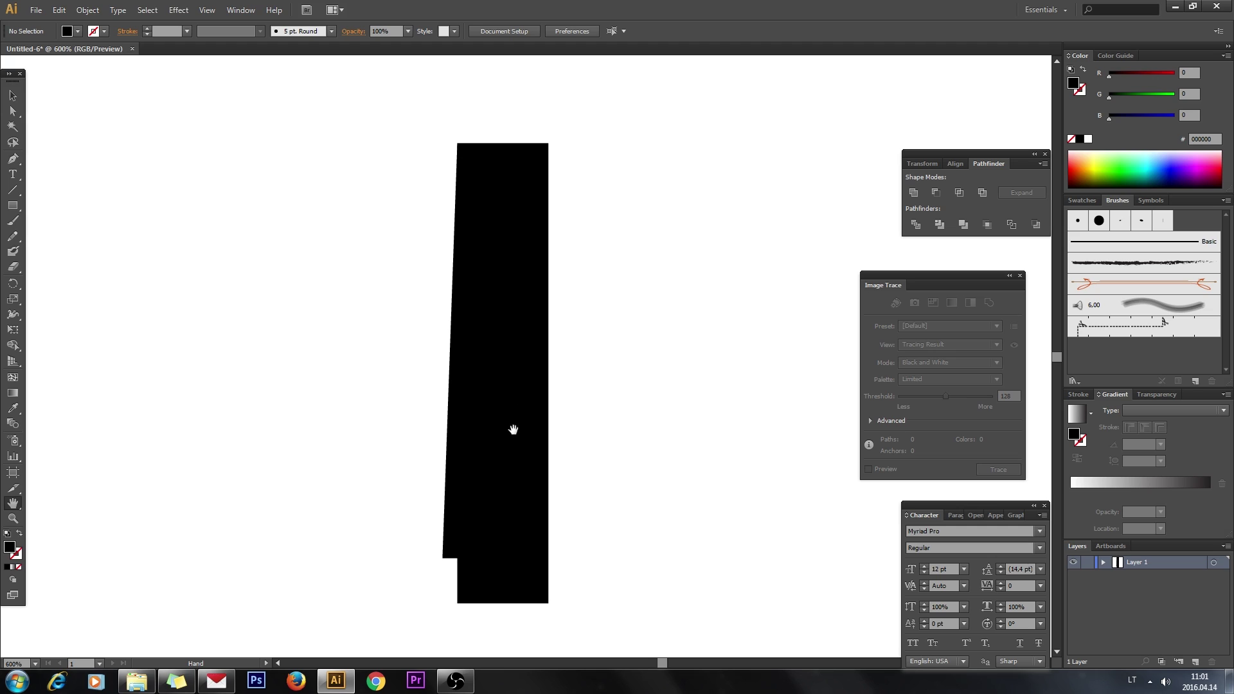
left_click(12, 96)
left_click_drag(273, 349, 640, 501)
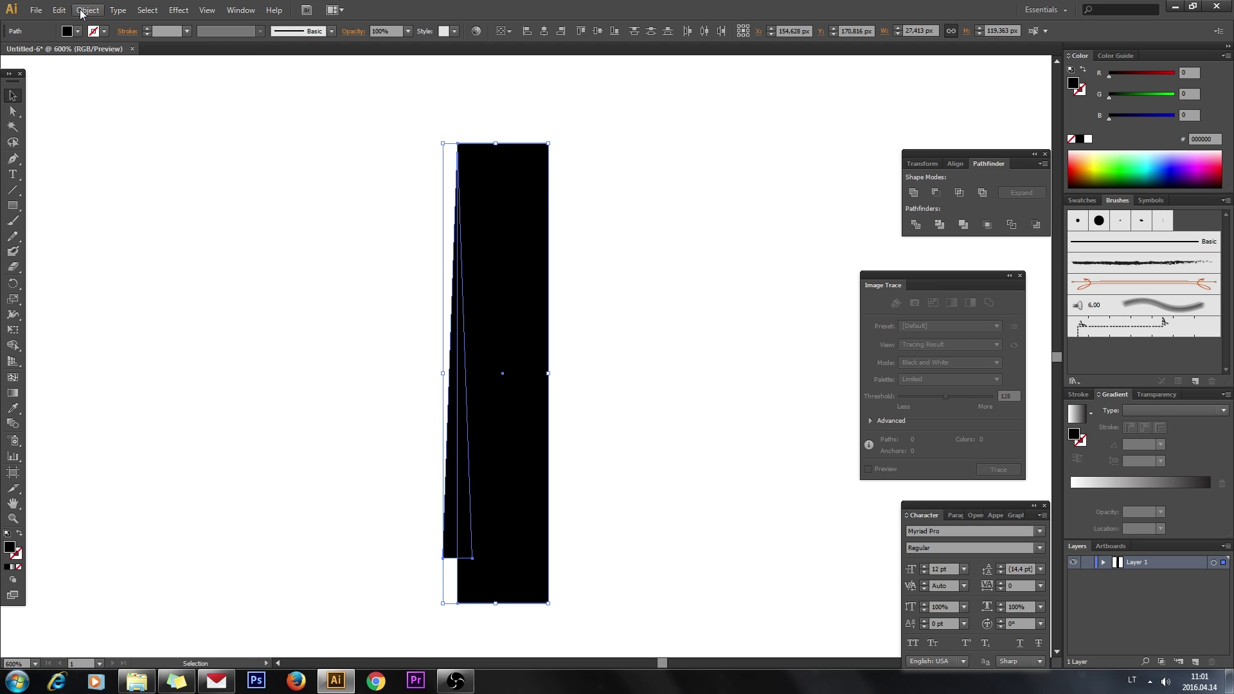
left_click(59, 10)
left_click(96, 72)
left_click(58, 9)
left_click(101, 106)
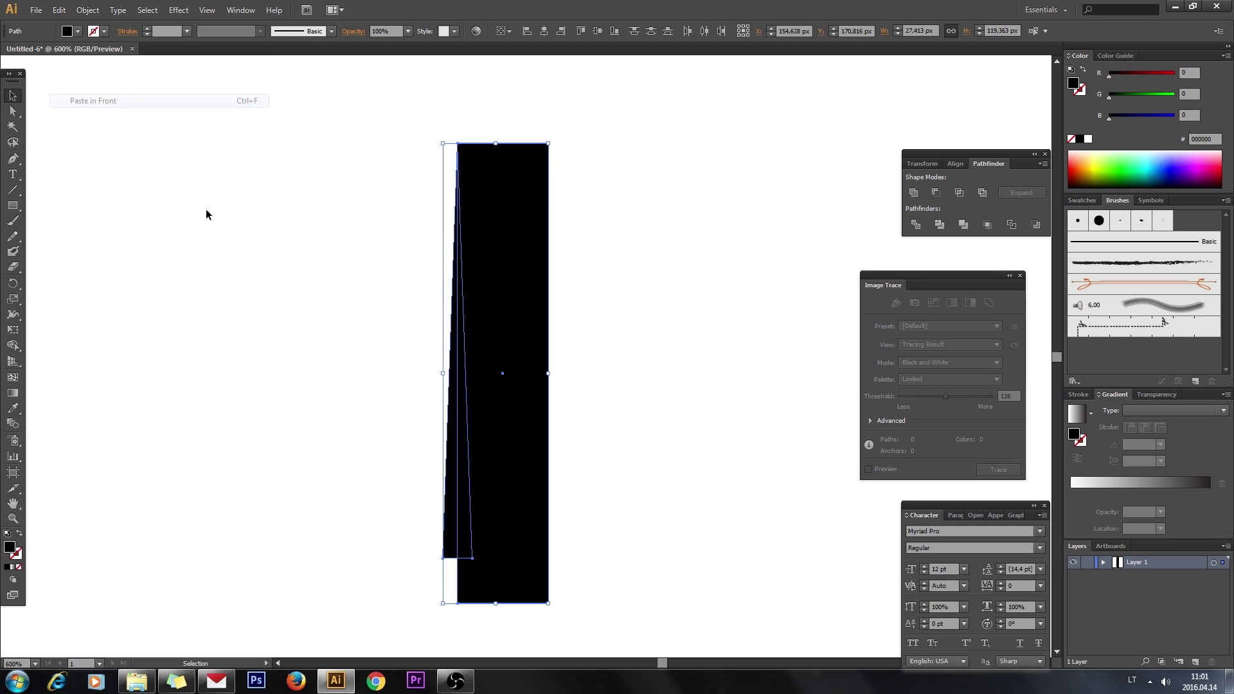
left_click(645, 434)
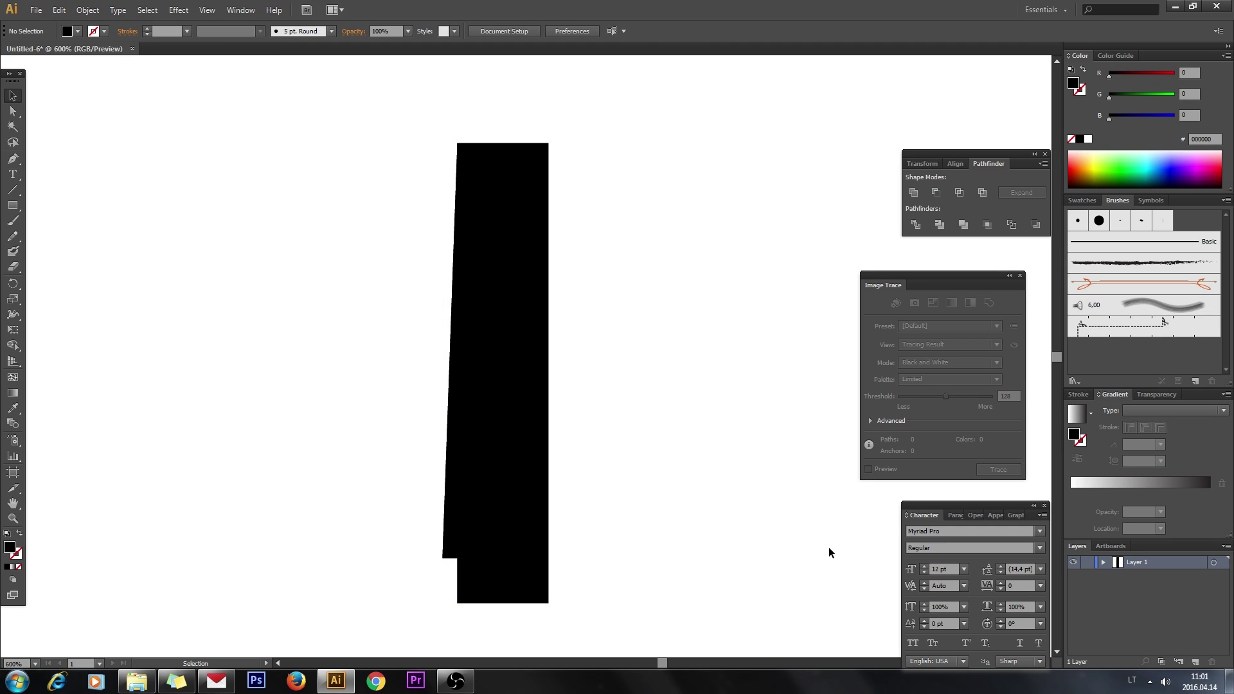
Step: Intersect the front copies of the spike and rectangle to make the spike's right half
left_click(447, 552)
key("shift")
left_click(531, 525, "shift")
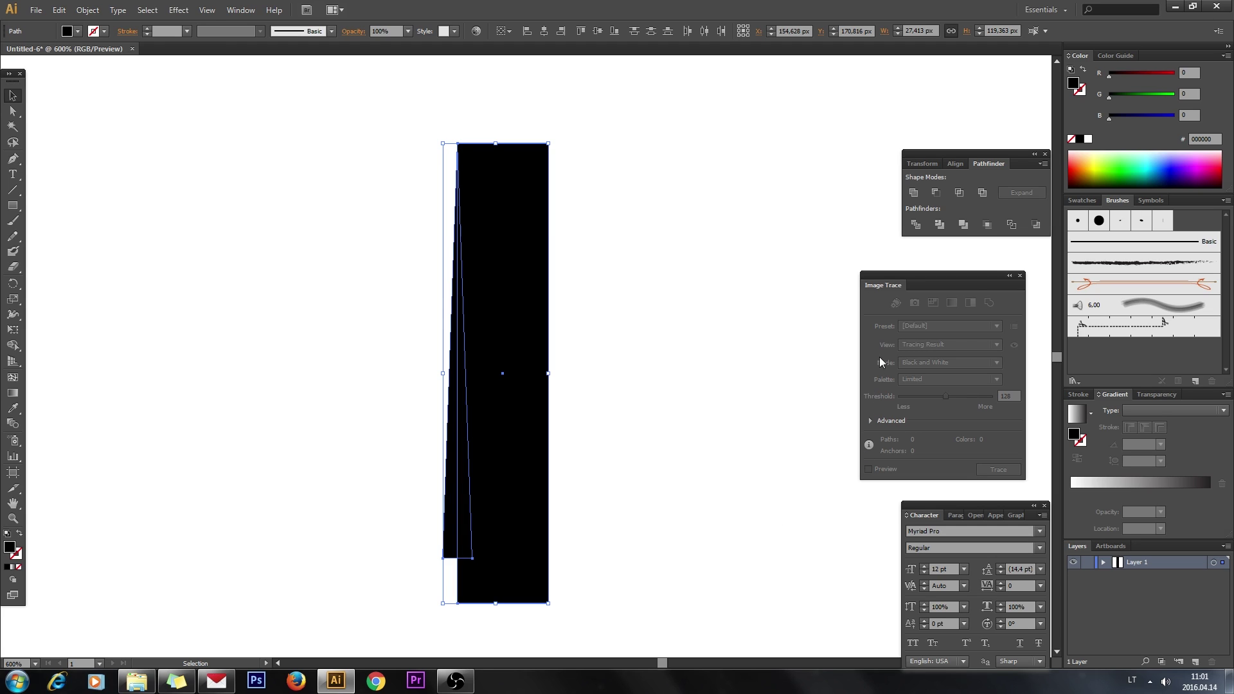
left_click_drag(985, 151, 903, 142)
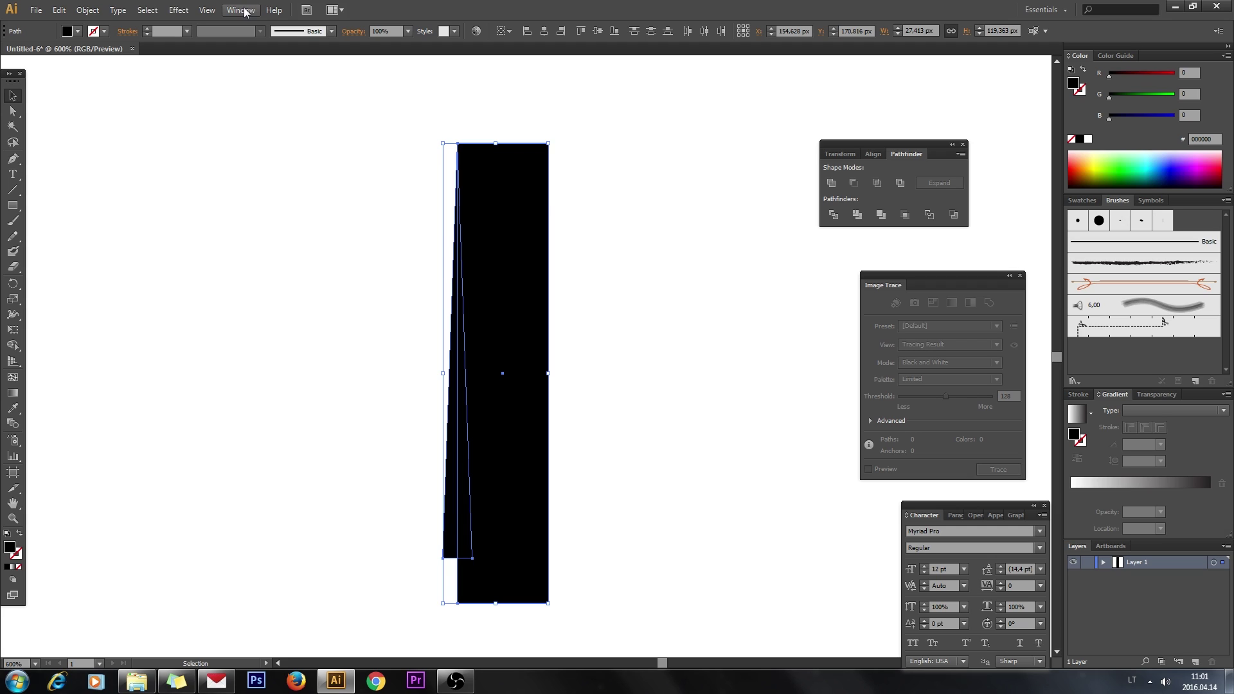
left_click(877, 184)
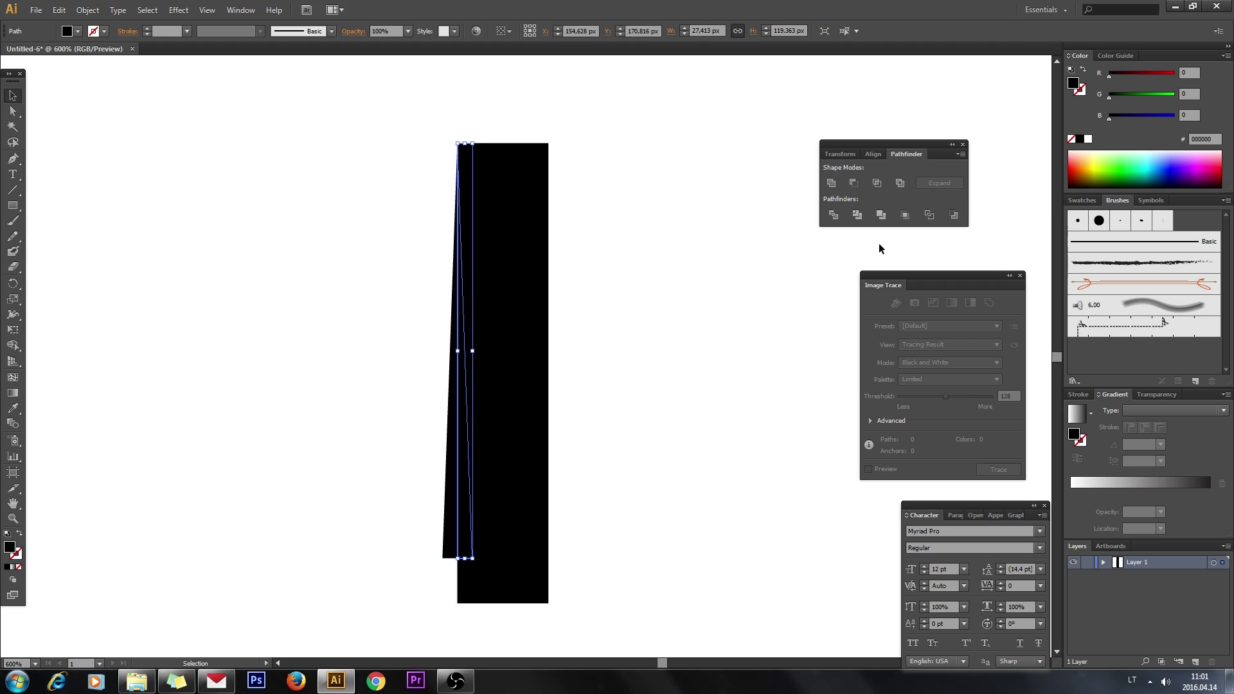
left_click(623, 568)
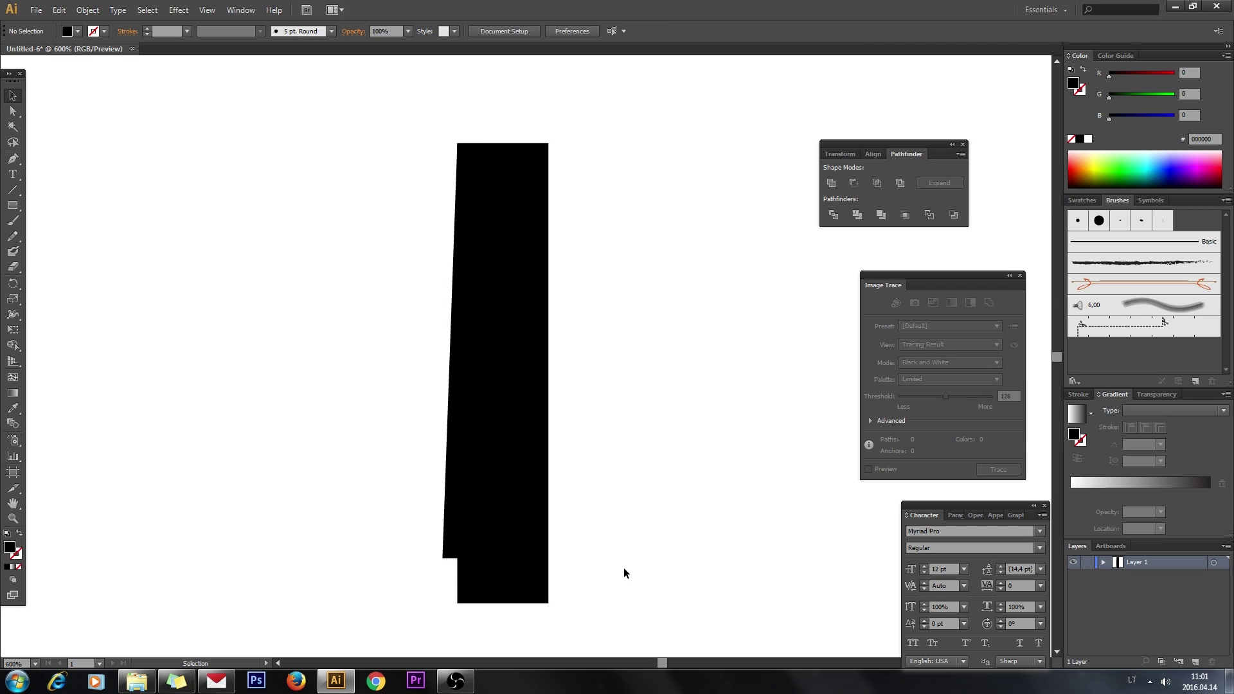
Step: Subtract the remaining rectangle from the original spike with Minus Front to make its left half
left_click(444, 556)
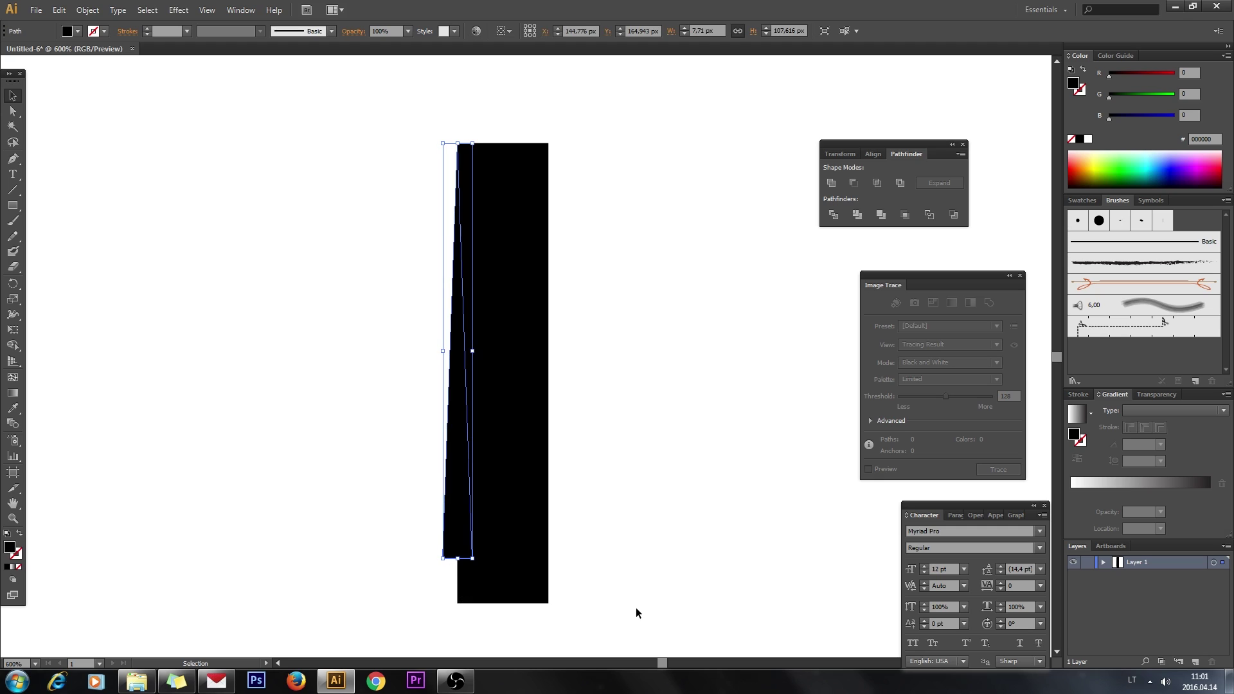
left_click(519, 578, "shift")
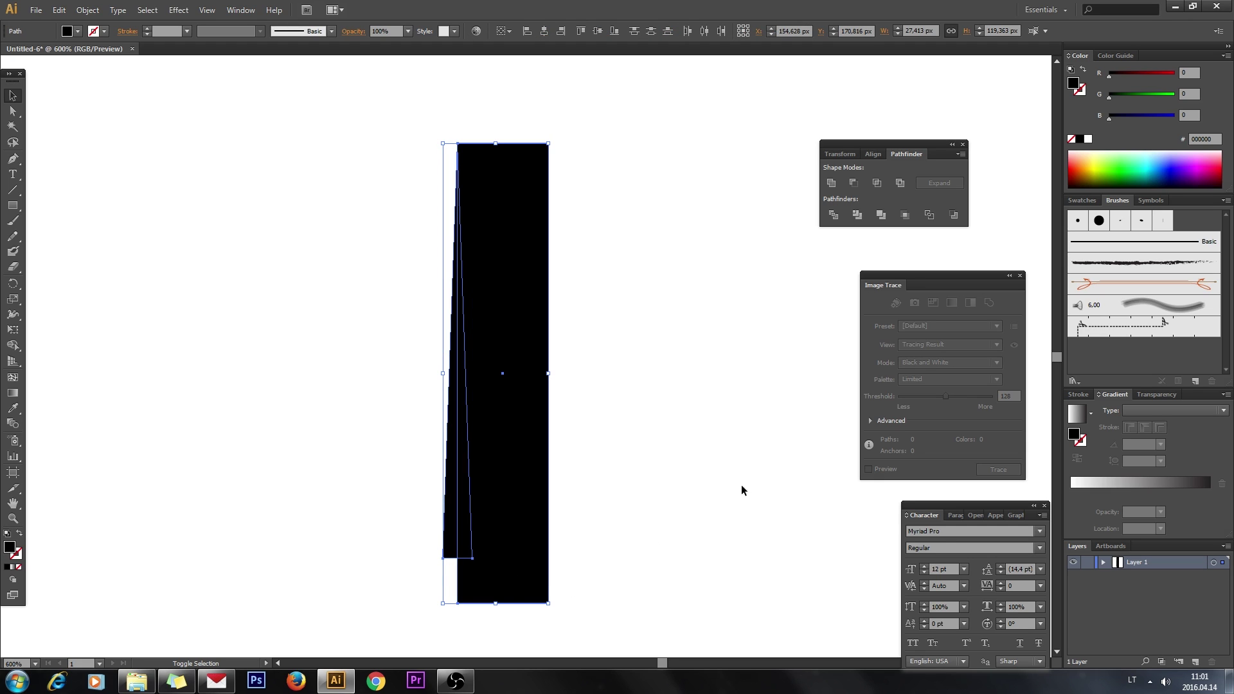
left_click(855, 185)
left_click(489, 495)
Step: Shift the spike's left half away from the right half to check the split, and move it back into place
left_click(452, 494)
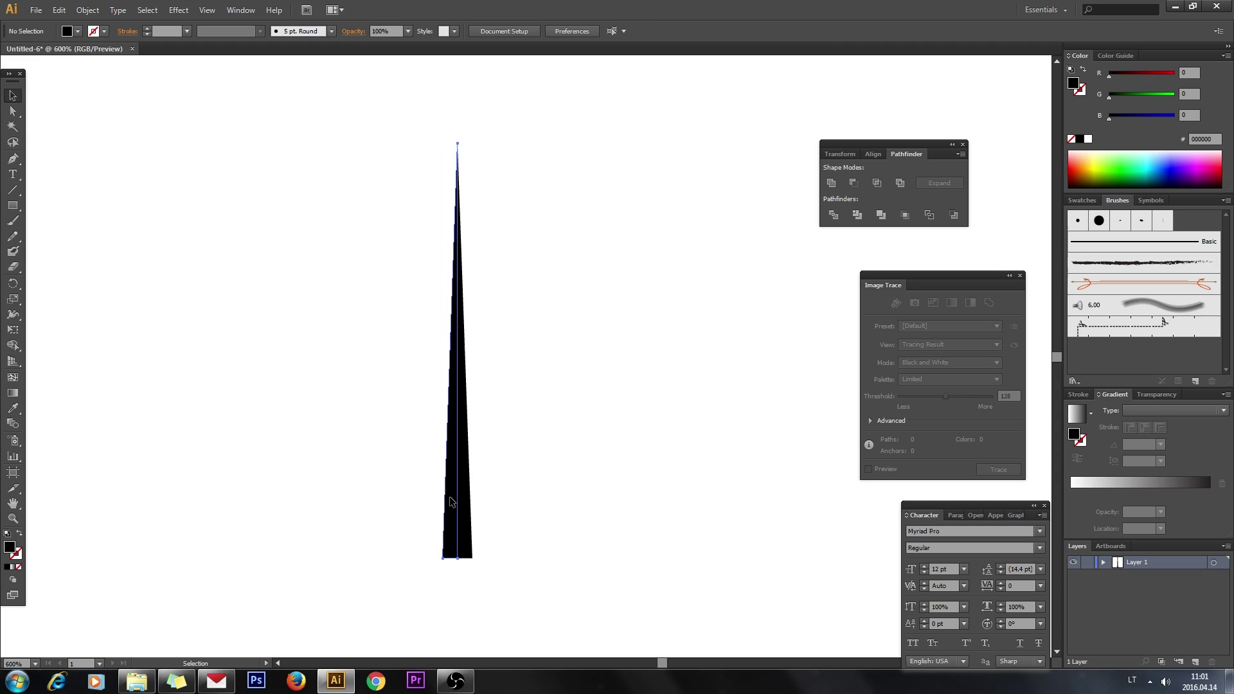
key("shift+Left")
left_click(395, 553)
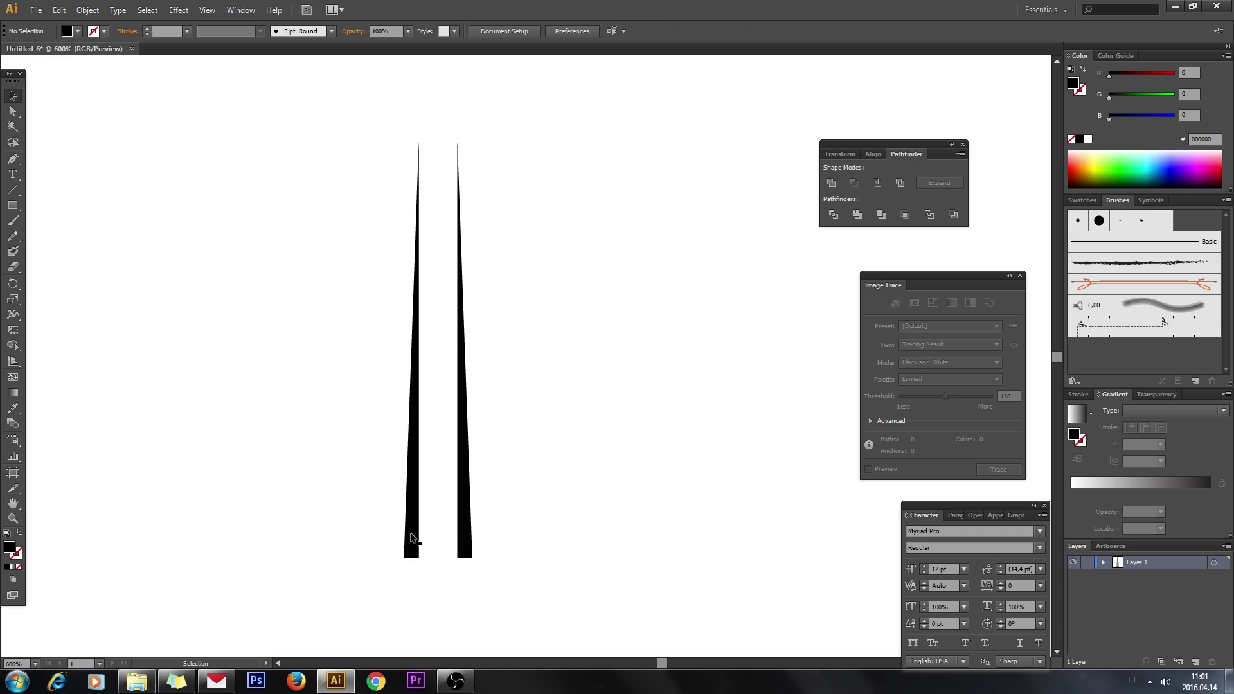
left_click(410, 532)
key("shift+Right")
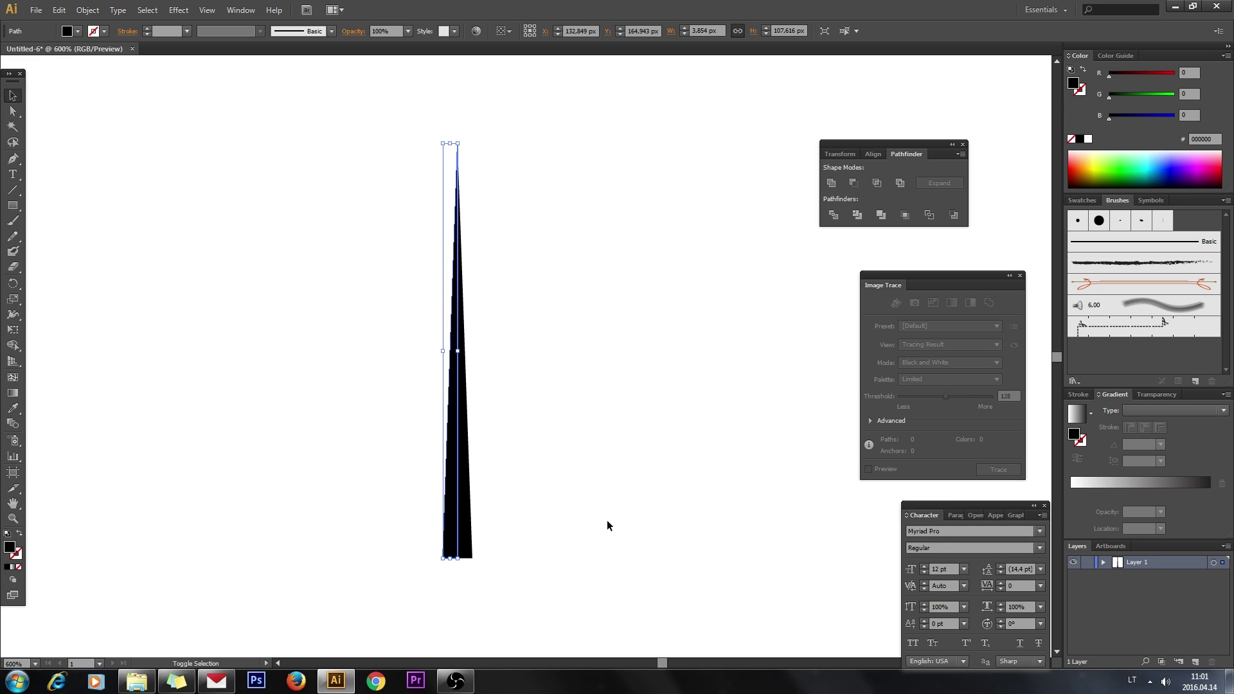
Step: Select both halves of the spike and rotate them 90° clockwise so the tip points right
left_click(595, 507)
left_click_drag(570, 435, 338, 397)
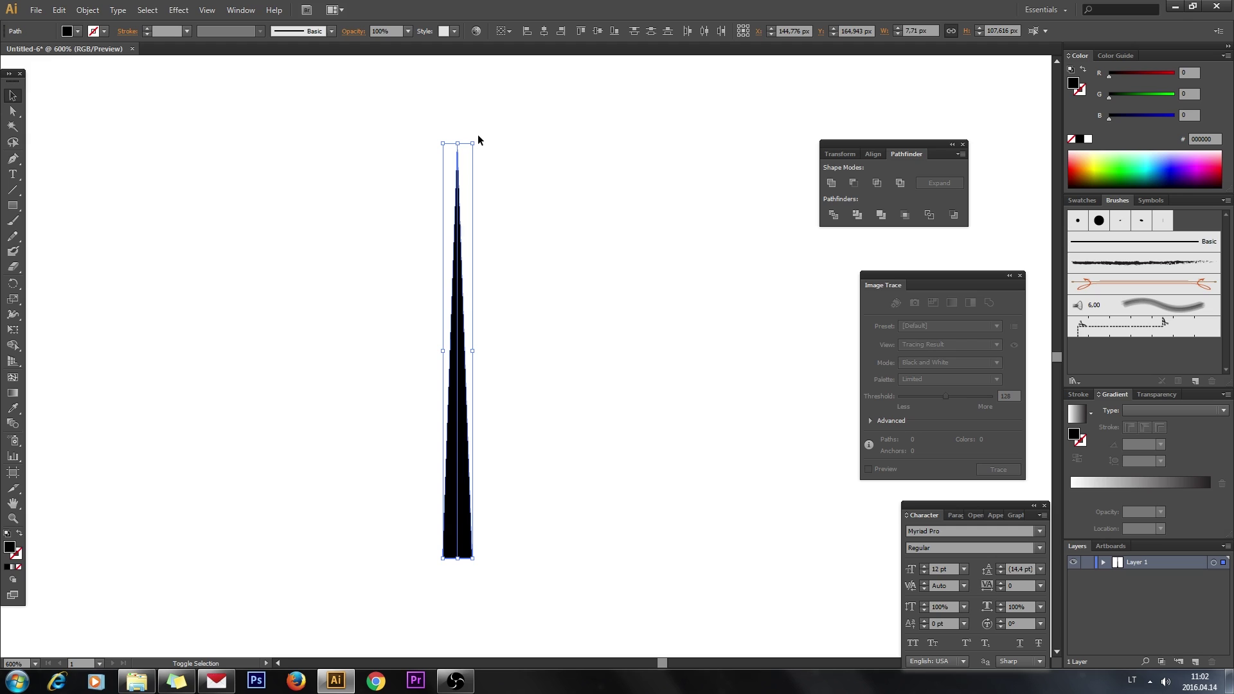
key("ctrl+shift+b")
left_click_drag(477, 138, 683, 351)
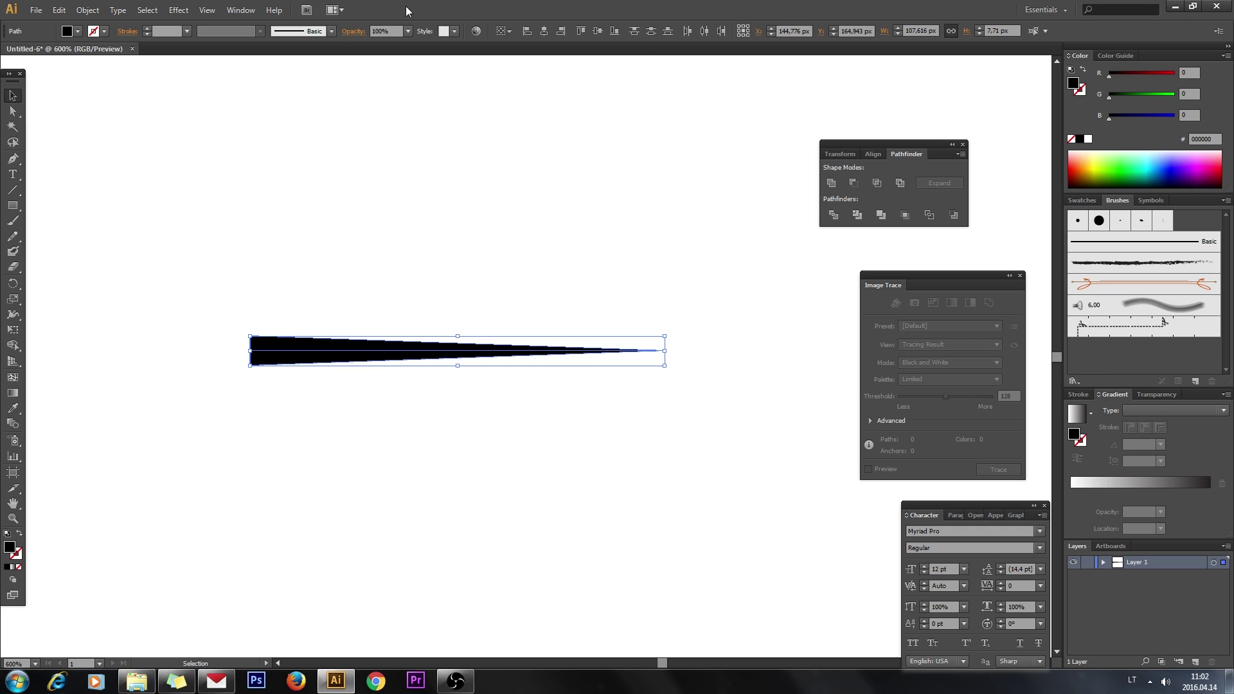
Step: Create an Art Brush from the horizontal spike, keeping the default name, Fixed width and Stretch to Fit Stroke Length
left_click(239, 11)
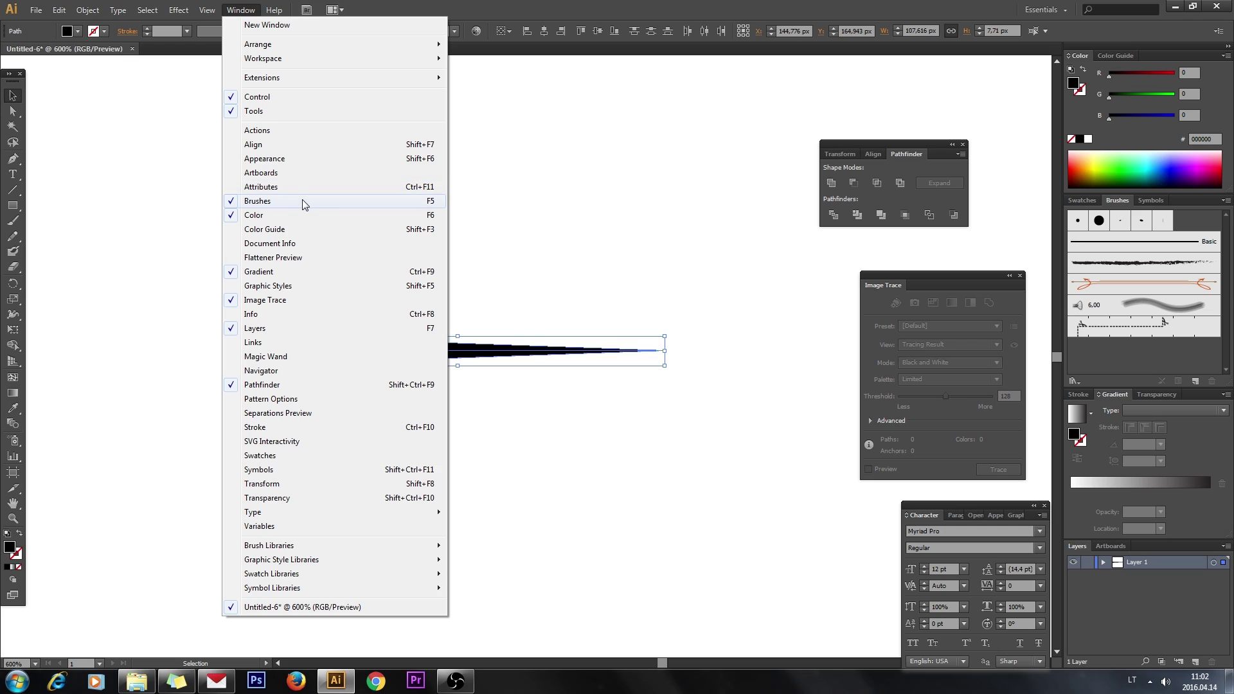
left_click(643, 504)
mouse_move(399, 354)
left_mouse_down()
mouse_move(568, 366)
mouse_move(1102, 345)
left_mouse_up()
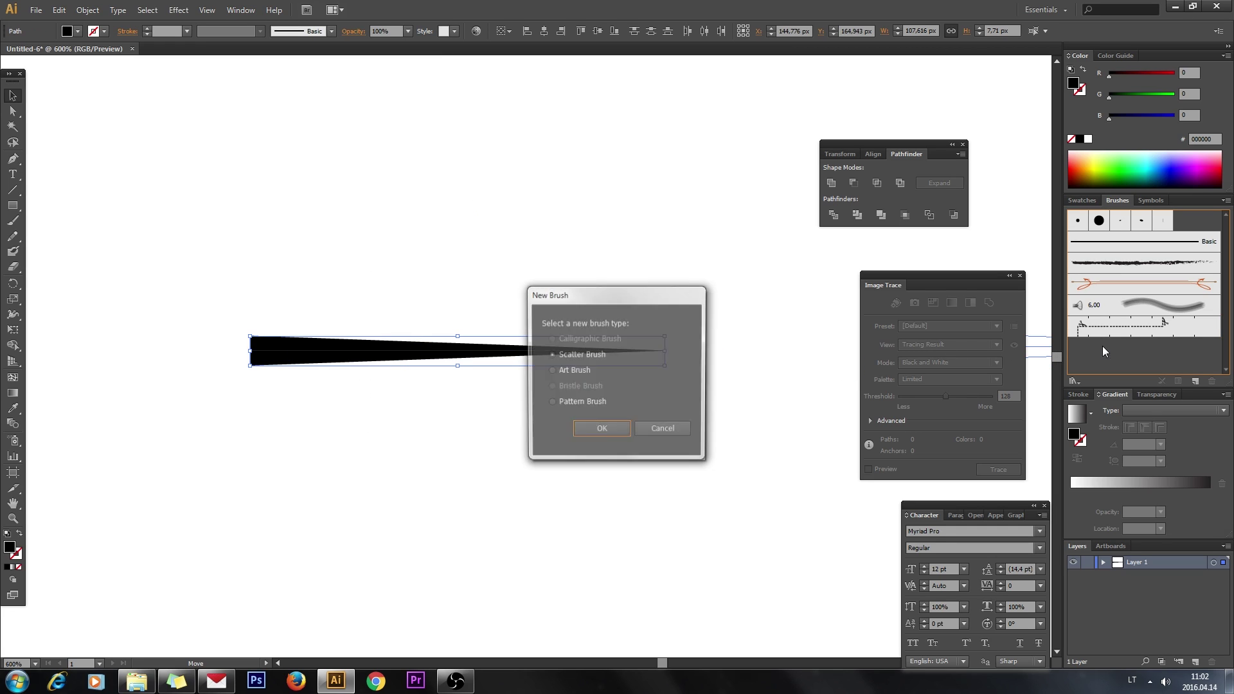
left_click(582, 372)
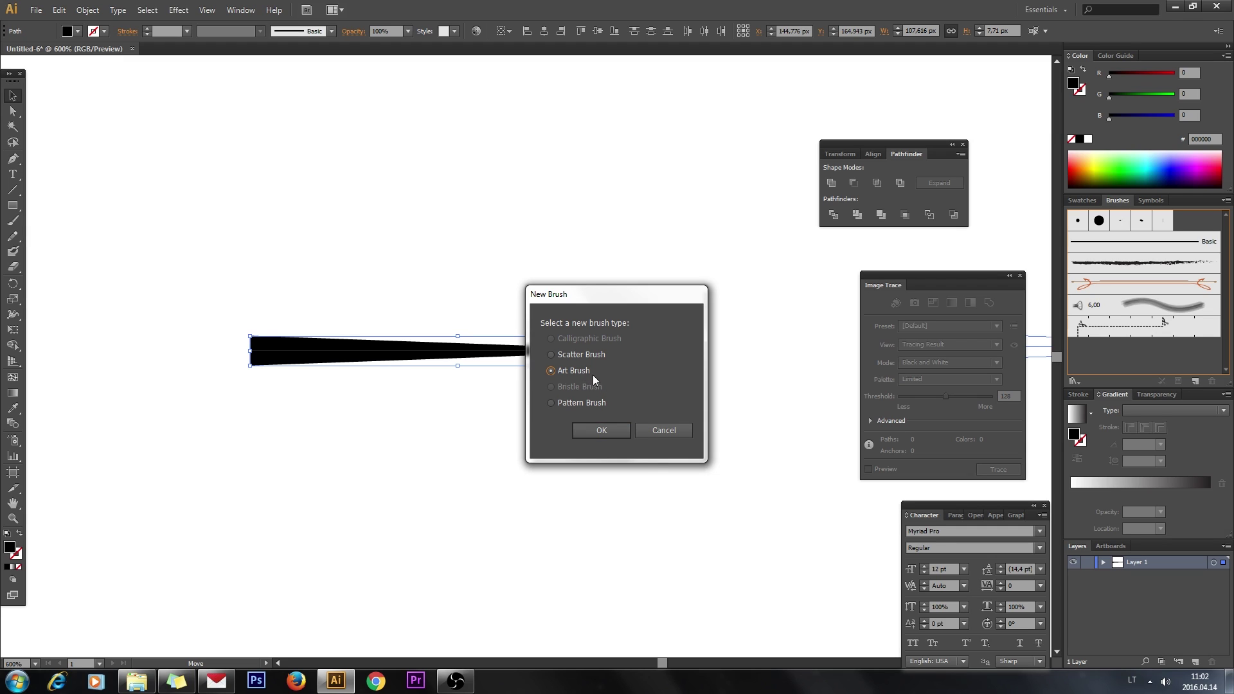
left_click(612, 431)
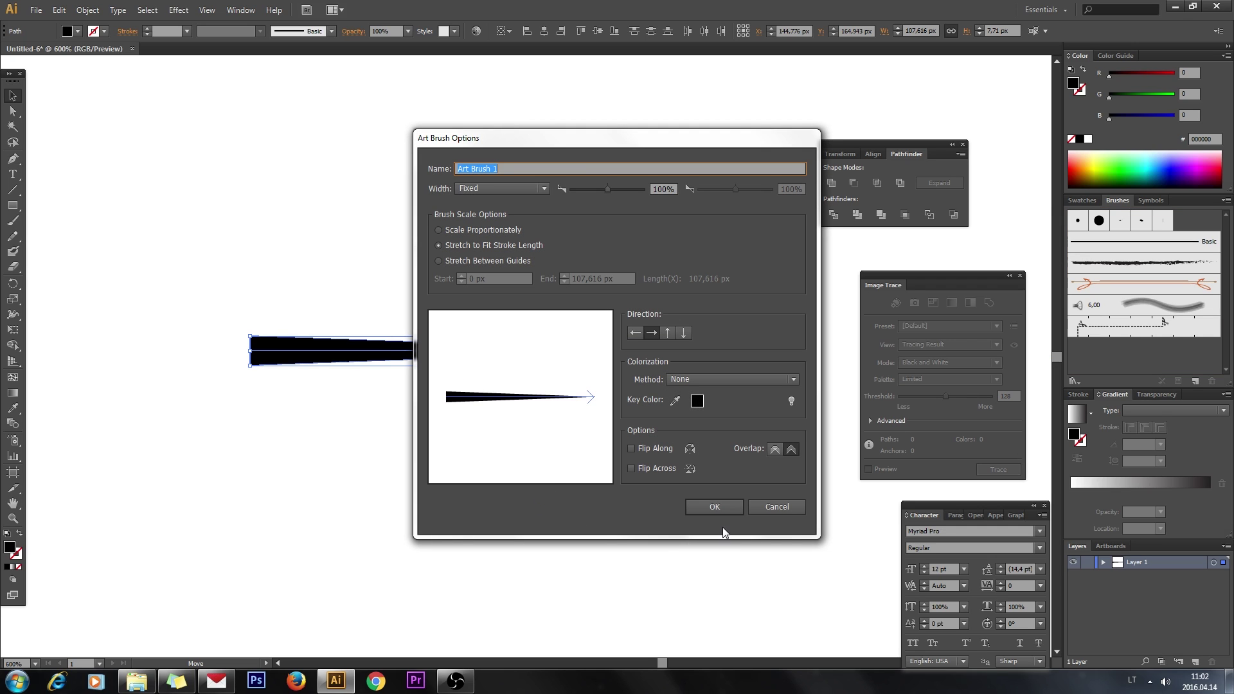
left_click(715, 507)
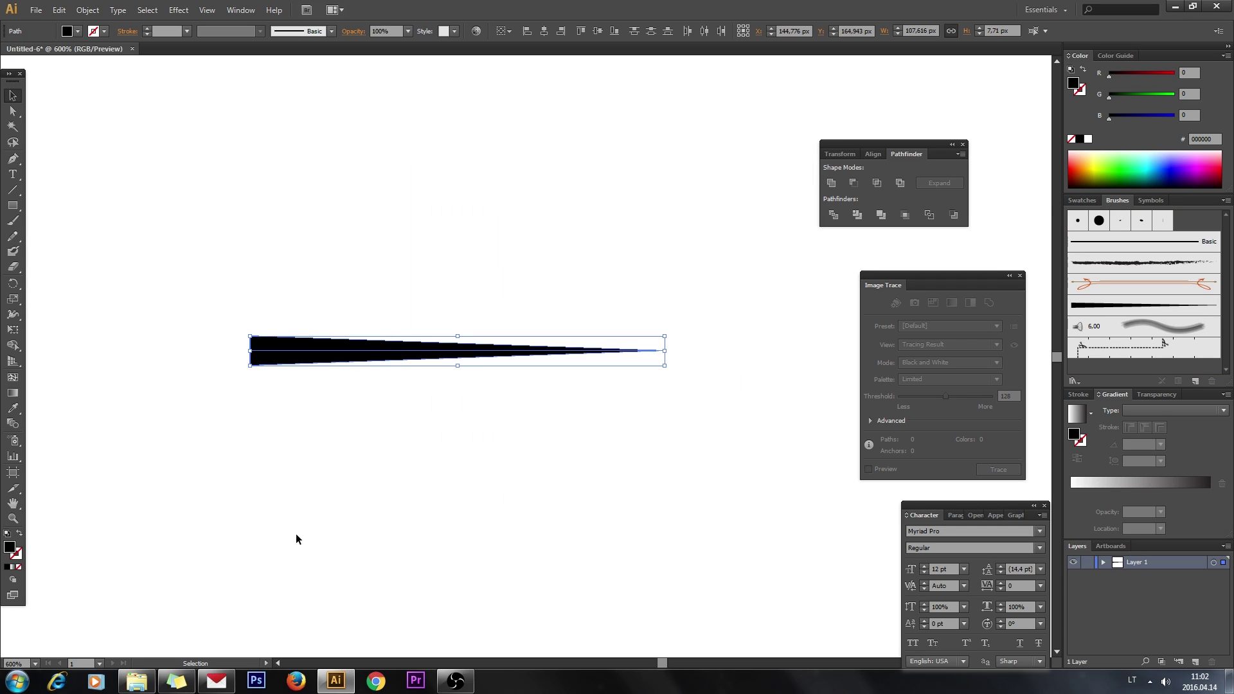
left_click(371, 515)
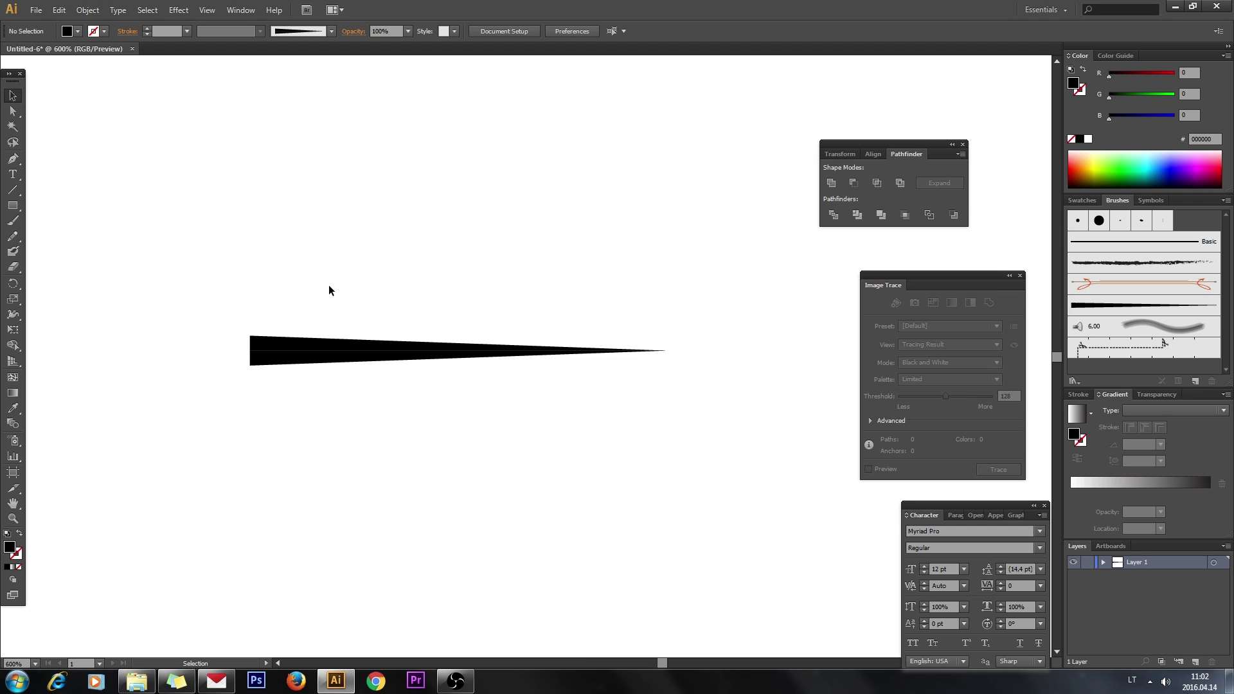
Step: Delete both halves of the horizontal spike from the artboard
left_click_drag(322, 274, 424, 452)
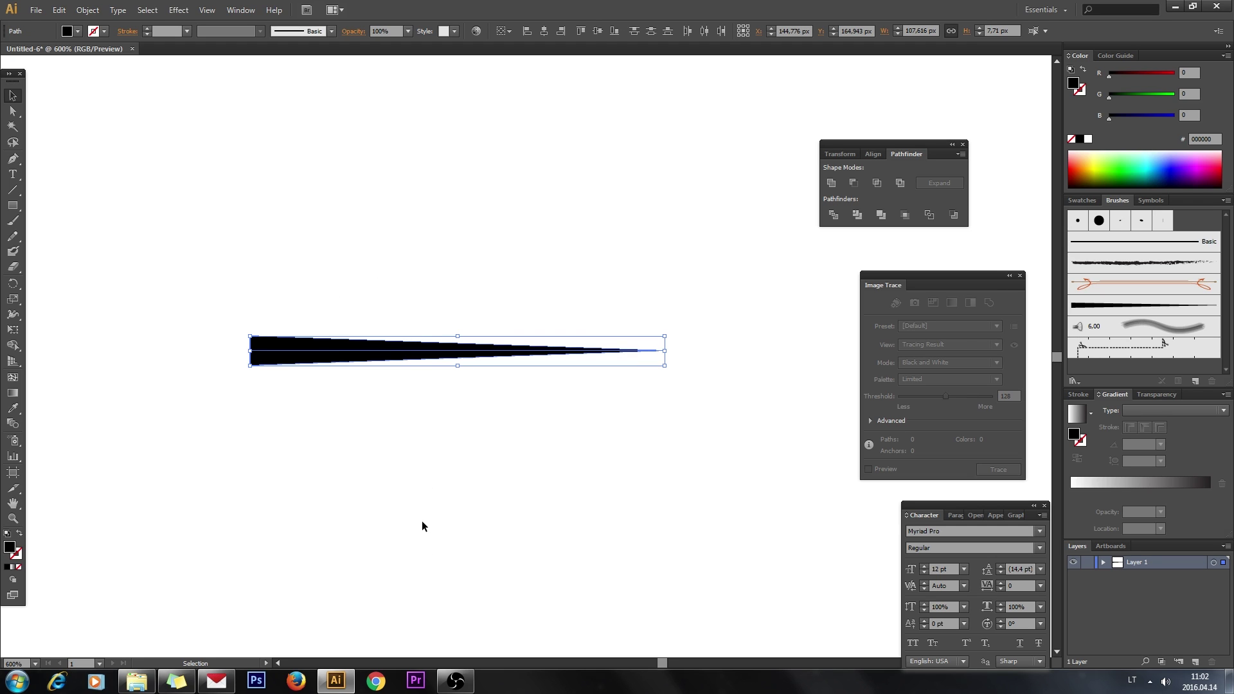
key("Delete")
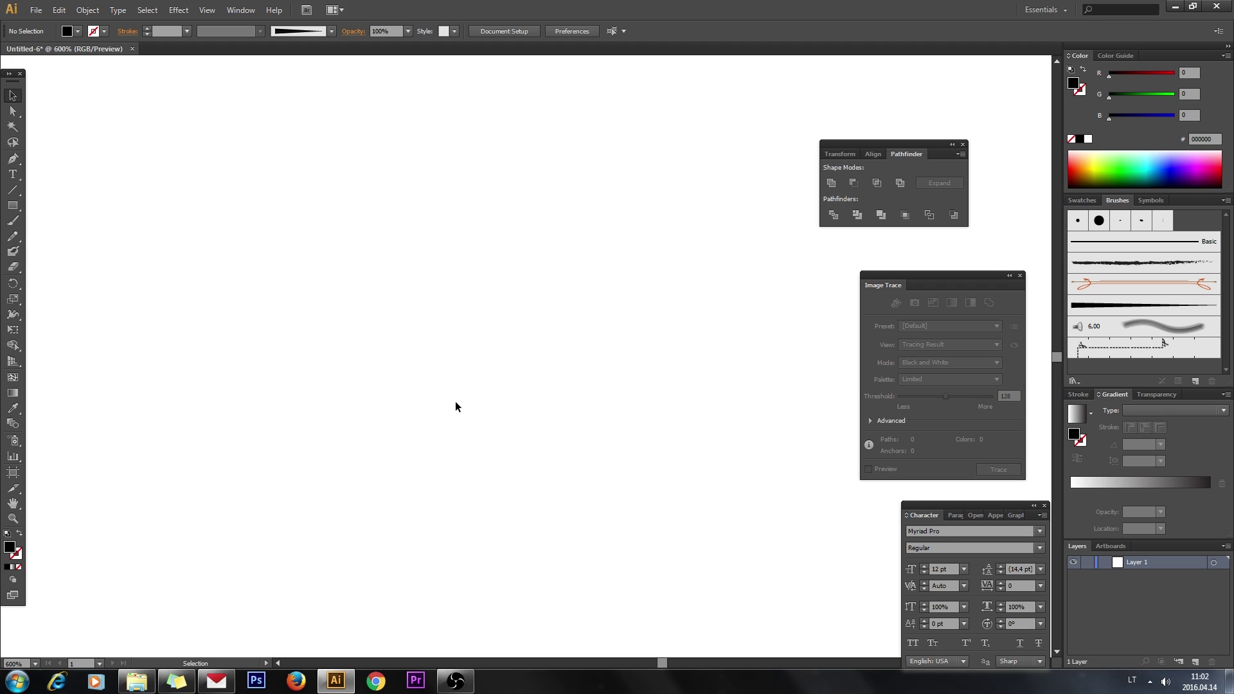
key("ctrl+minus")
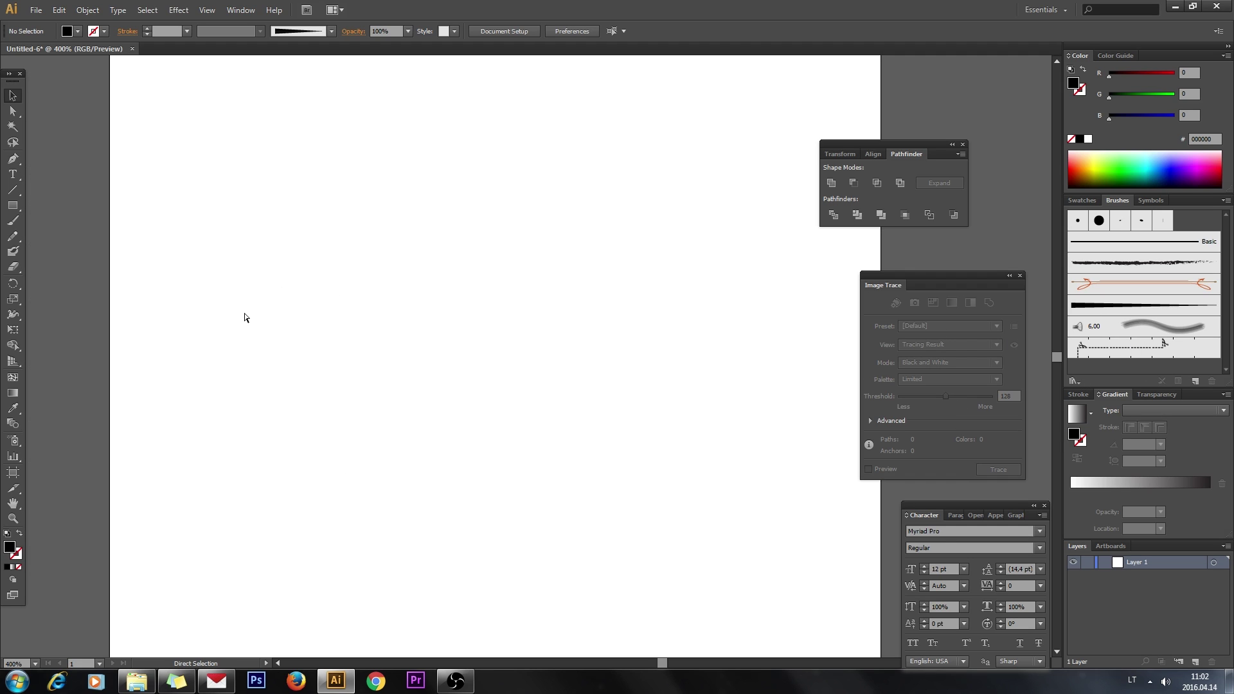
Step: Draw an unfilled curved path with the Pen tool, about 18 px wide and 97 px tall, rising to an upper-left tip
left_click(14, 162)
left_click(515, 558)
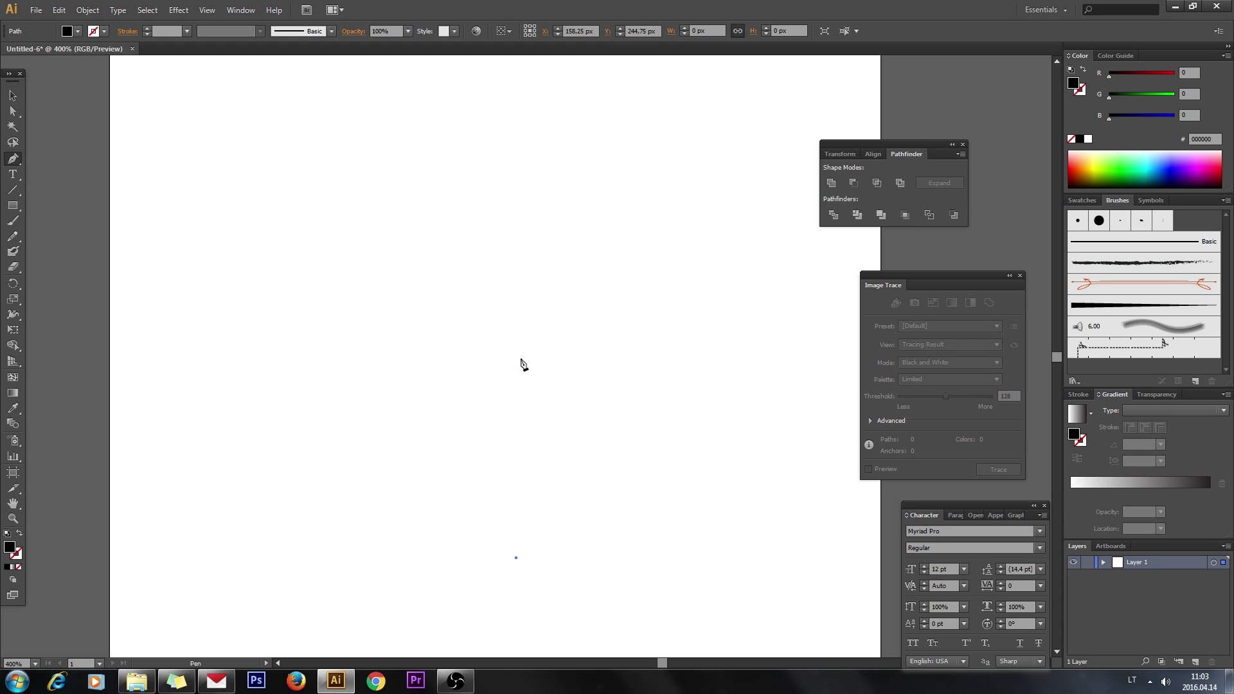
left_click_drag(480, 309, 406, 208)
left_click(12, 97)
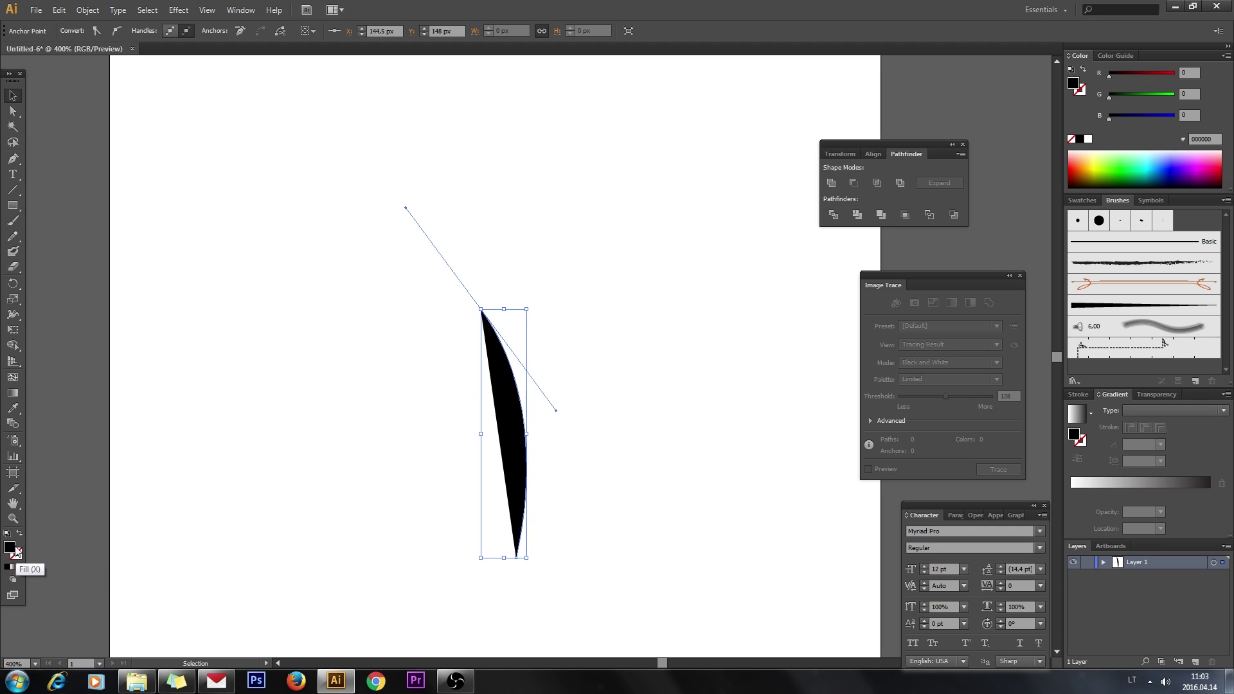
left_click(20, 568)
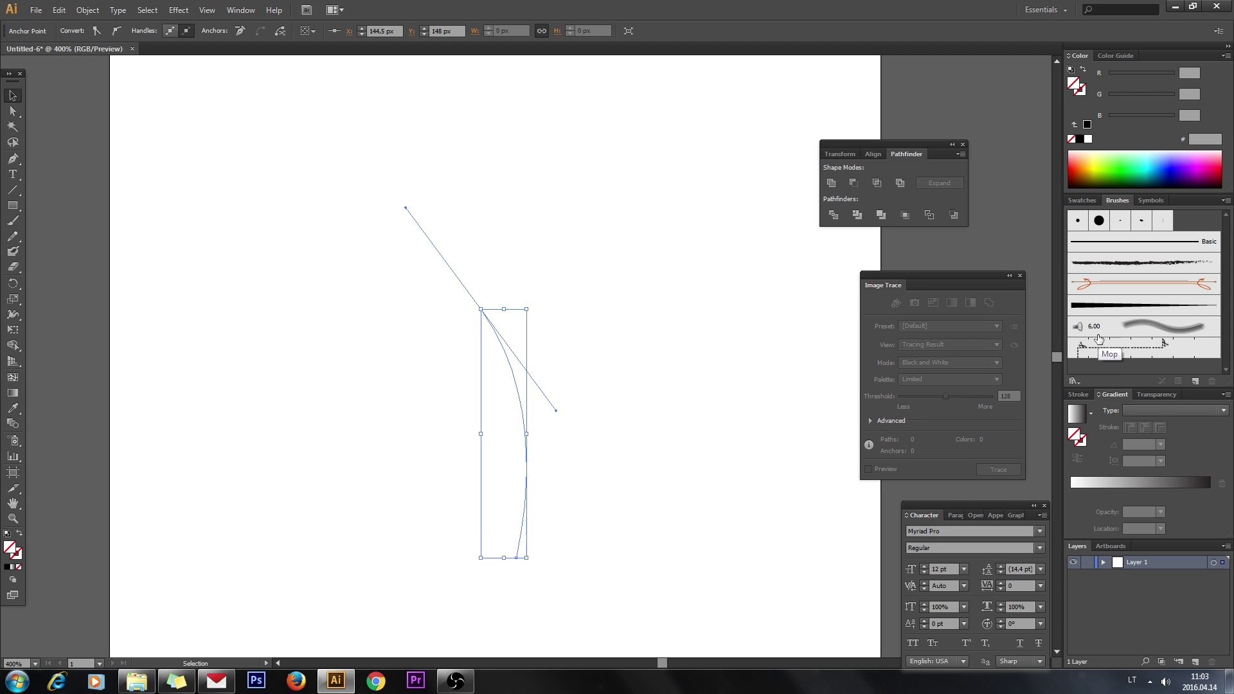
Step: Nudge the curve's upper anchor up 1 px and apply the custom spike art brush to the path
key("Up")
left_click(1112, 305)
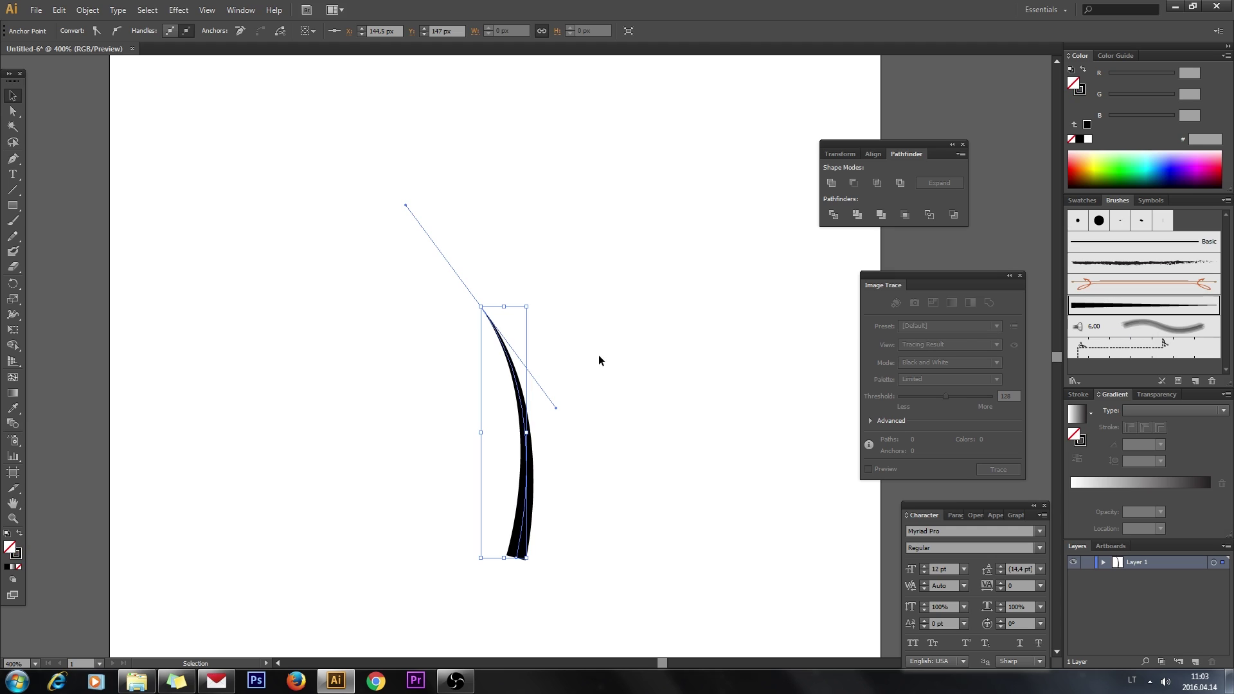
left_click(636, 369)
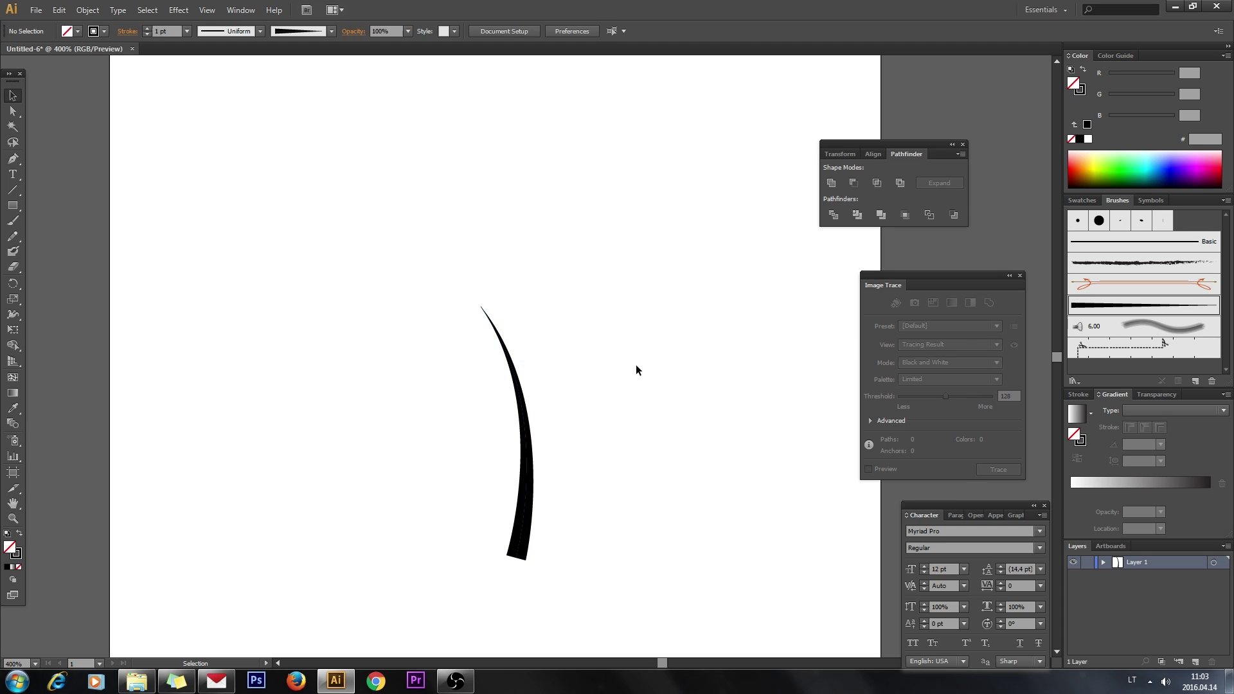
Step: Duplicate the curved blade four times to make a row of five, two copies on each side of the original
left_click(524, 448)
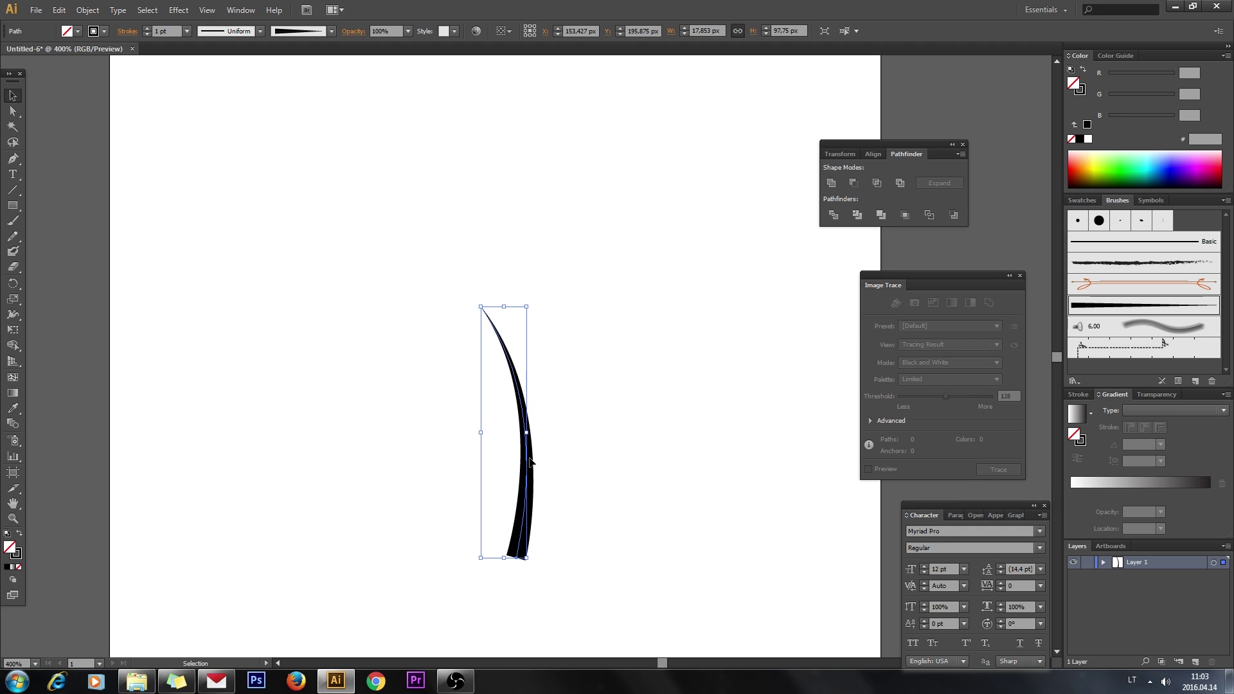
key("alt")
key("alt")
mouse_move(529, 478)
left_mouse_down()
mouse_move(467, 477)
mouse_move(584, 483)
left_mouse_up()
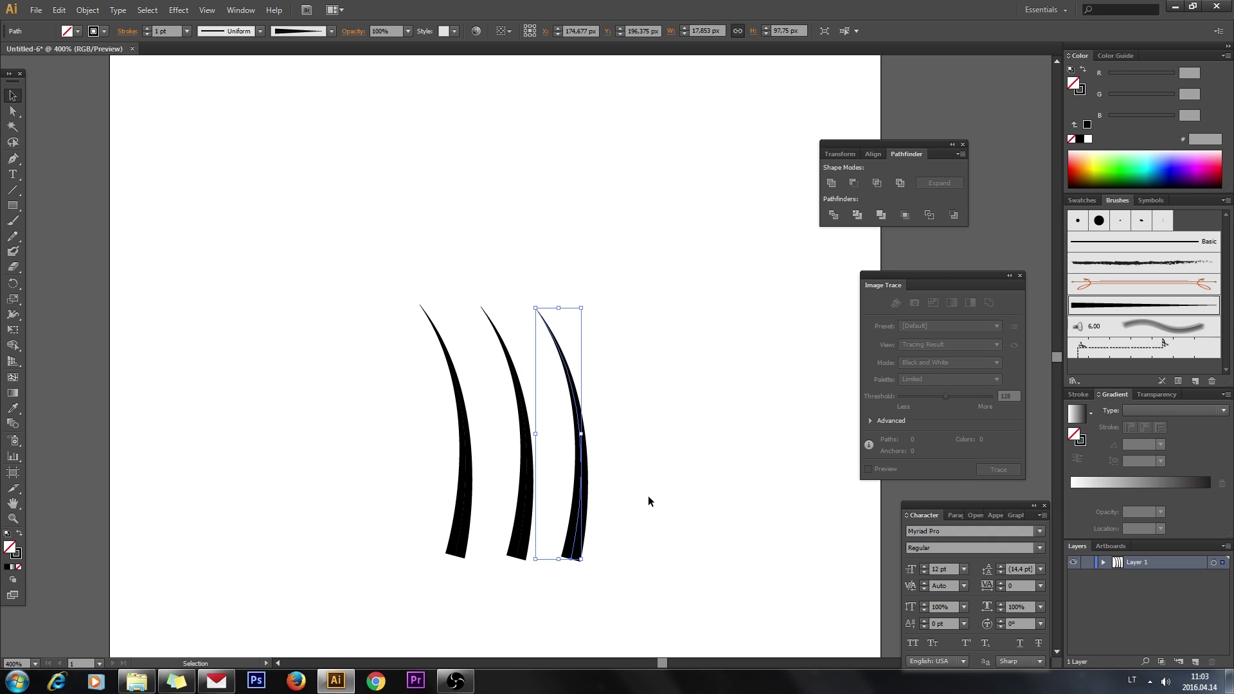
mouse_move(467, 479)
left_mouse_down()
mouse_move(358, 482)
mouse_move(413, 481)
left_mouse_up()
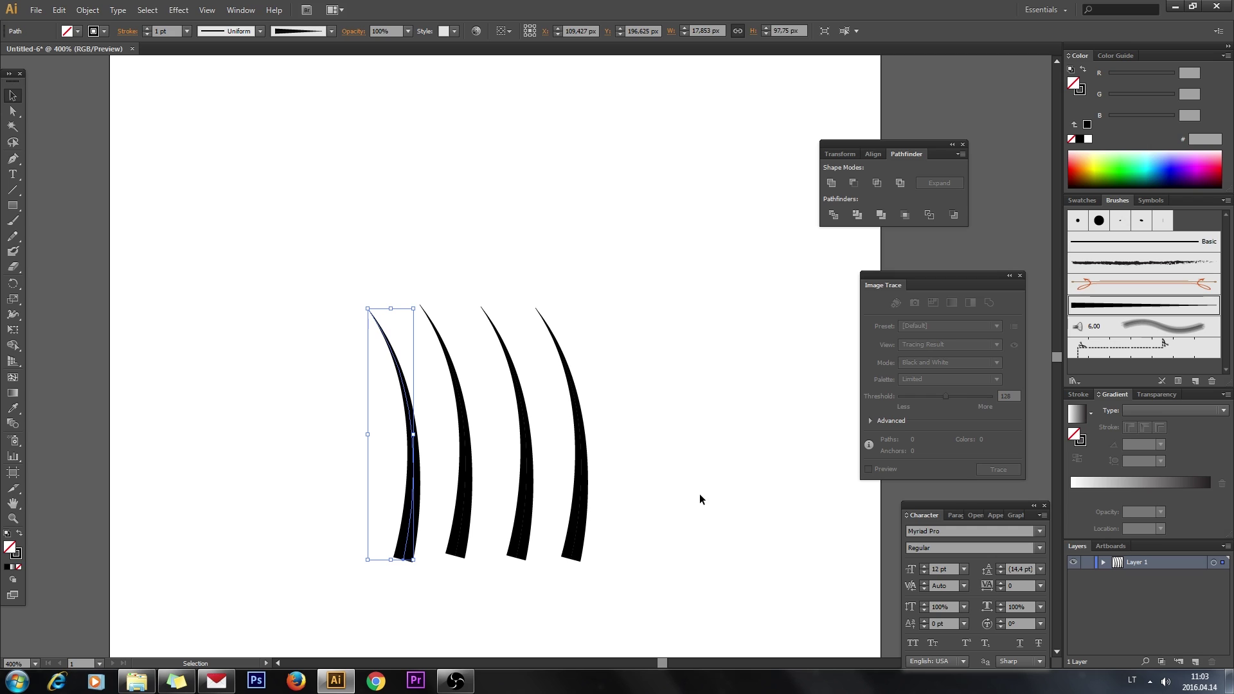
left_click_drag(586, 490, 637, 493)
left_click(749, 455)
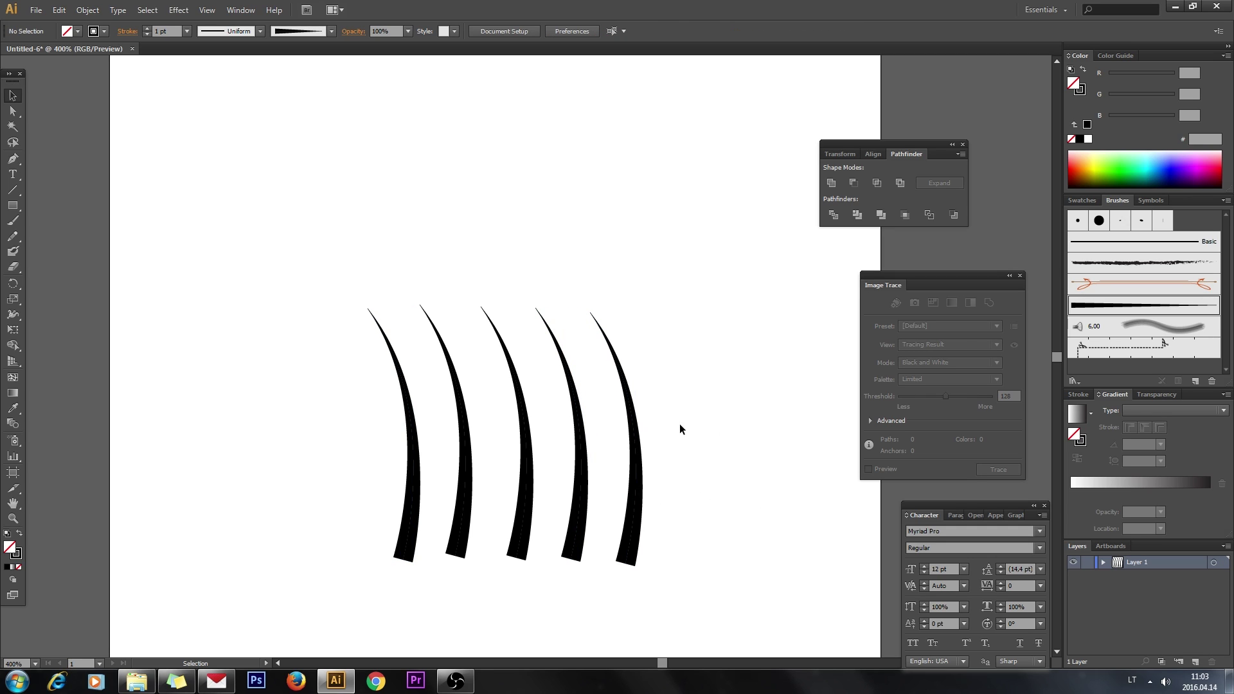
Step: Reshape the rightmost blade to curve right, raising its tip anchor to about X 215, Y 110 px
left_click(13, 110)
left_click_drag(611, 413, 736, 491)
left_click(589, 313)
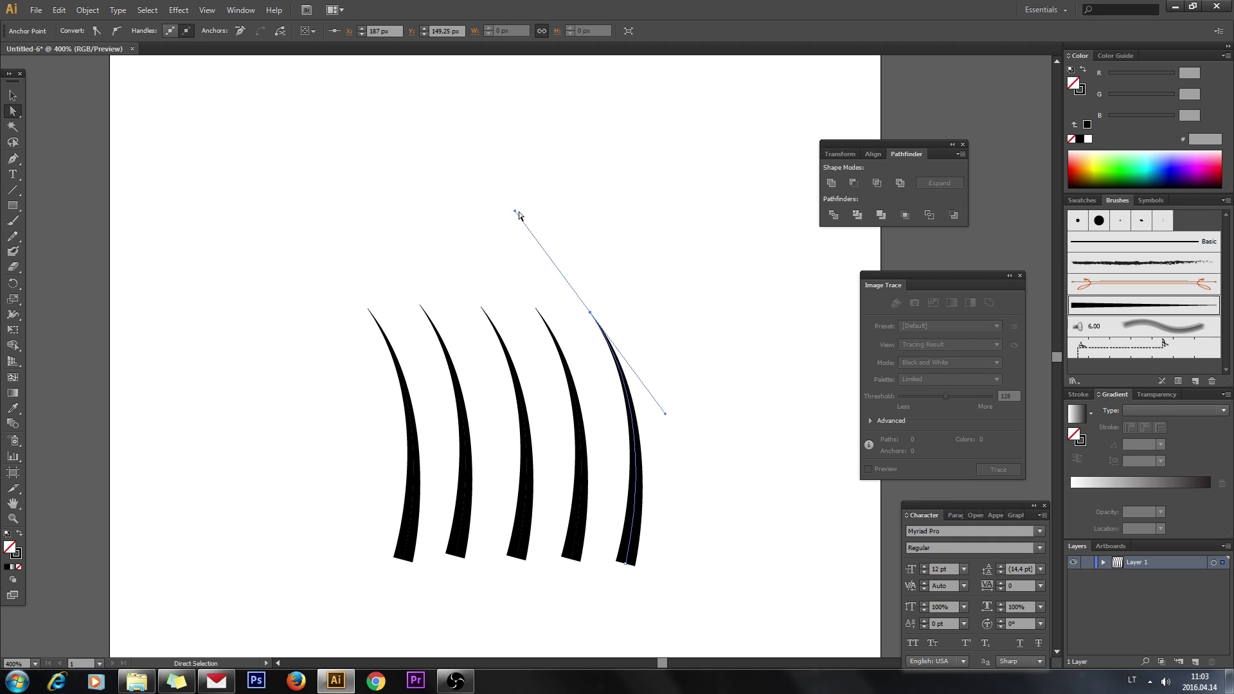
mouse_move(514, 212)
left_mouse_down()
mouse_move(675, 174)
mouse_move(659, 148)
left_mouse_up()
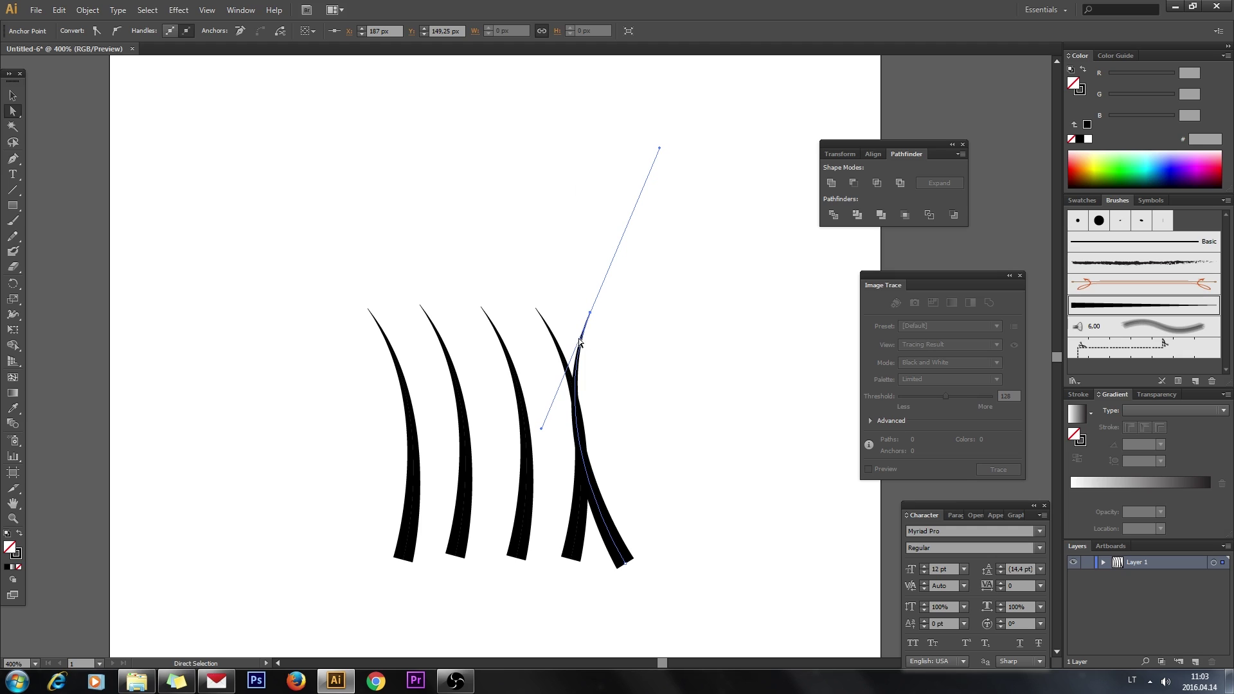
mouse_move(589, 313)
left_mouse_down()
mouse_move(603, 311)
mouse_move(662, 212)
left_mouse_up()
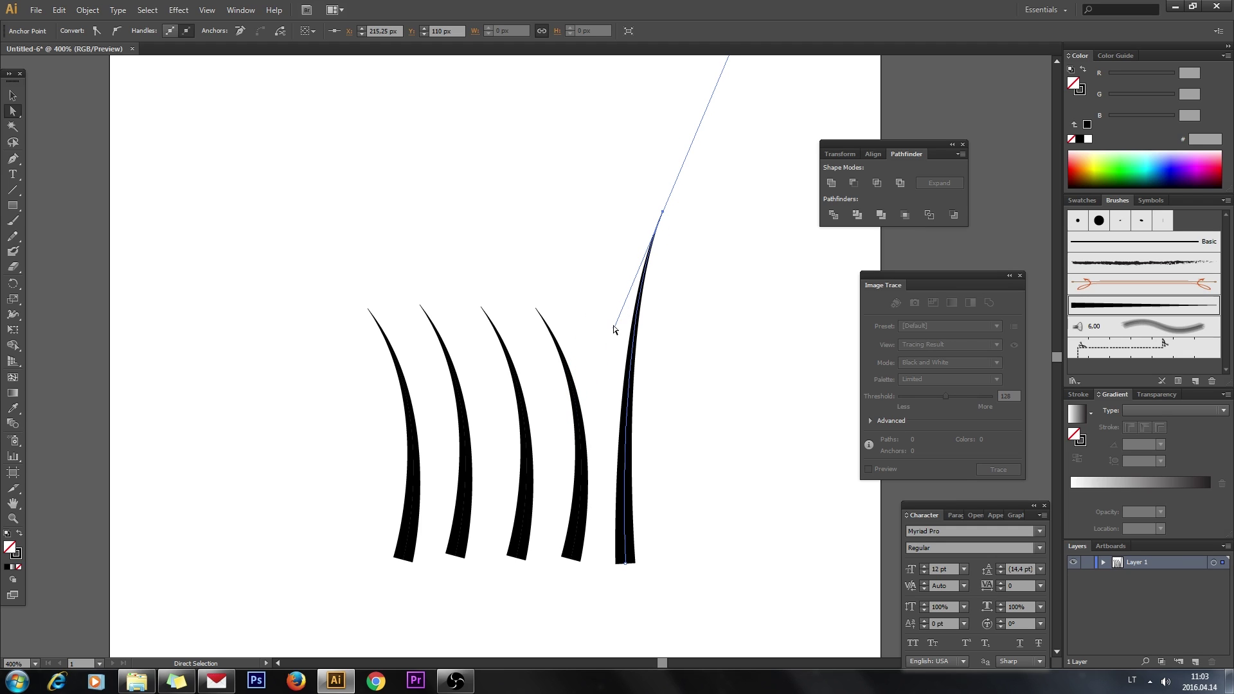
mouse_move(615, 330)
left_mouse_down()
mouse_move(531, 308)
mouse_move(557, 314)
left_mouse_up()
Step: Adjust the fourth blade's curve handle and shift its tip slightly down and to the right
left_click(565, 322)
mouse_move(631, 414)
left_mouse_down()
mouse_move(576, 427)
mouse_move(607, 423)
left_mouse_up()
left_click_drag(558, 315, 569, 329)
Step: Raise the tips of the middle and second blades and turn their handles so both curve to the right
left_click(483, 310)
left_click_drag(483, 313, 513, 230)
mouse_move(588, 333)
left_mouse_down()
mouse_move(460, 332)
mouse_move(451, 351)
left_mouse_up()
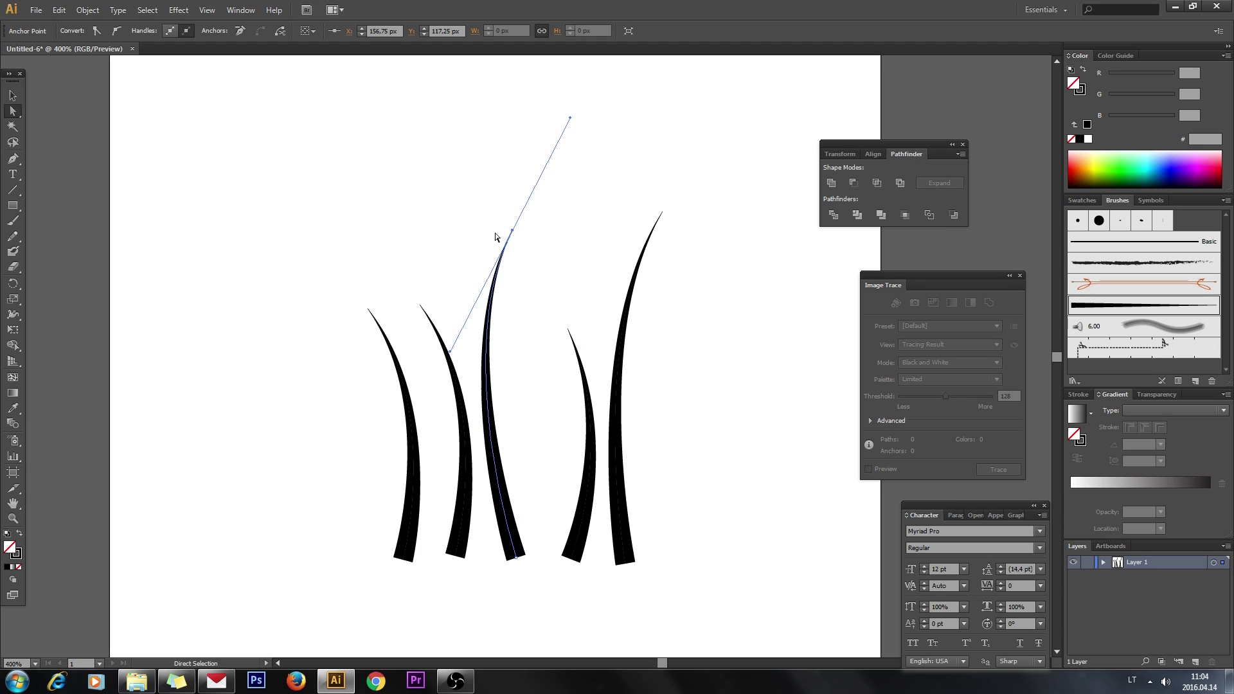
left_click_drag(514, 233, 524, 258)
left_click_drag(421, 307, 438, 276)
mouse_move(514, 382)
left_mouse_down()
mouse_move(488, 392)
mouse_move(390, 376)
mouse_move(373, 408)
mouse_move(318, 437)
mouse_move(345, 429)
left_mouse_up()
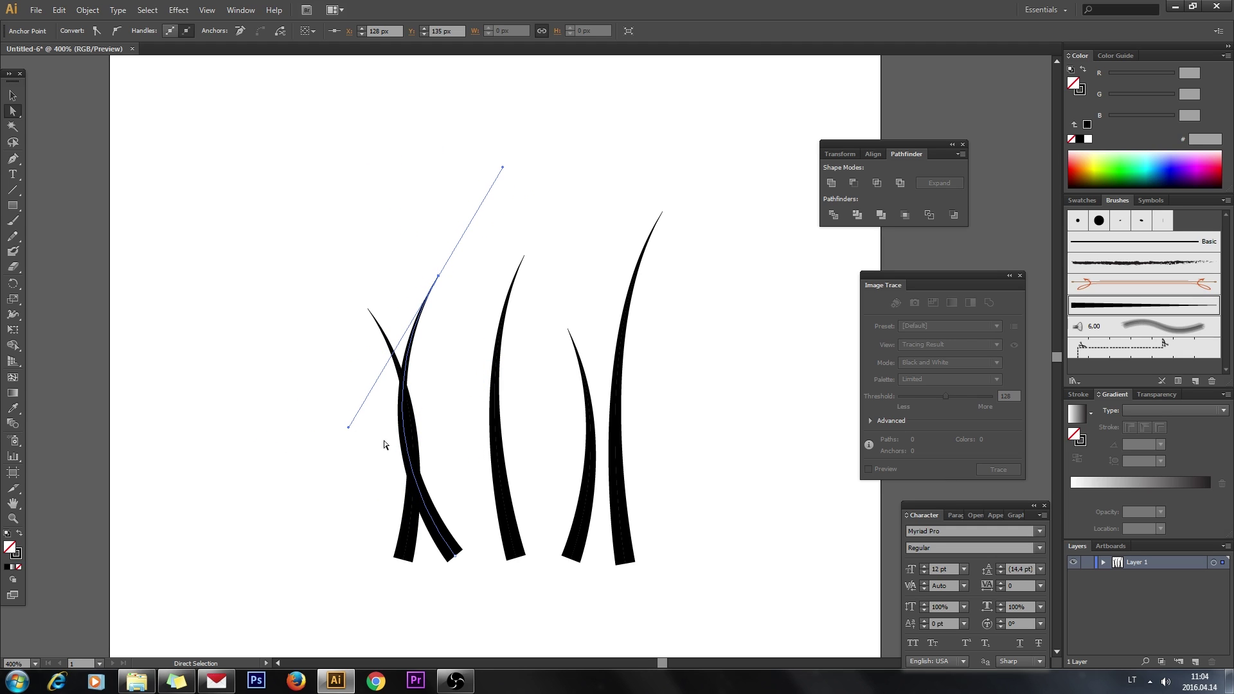
Step: Bend the leftmost blade's tip farther left and move the second blade right so the two no longer overlap
left_click(368, 310)
left_click_drag(368, 310, 324, 312)
left_click_drag(404, 413, 466, 412)
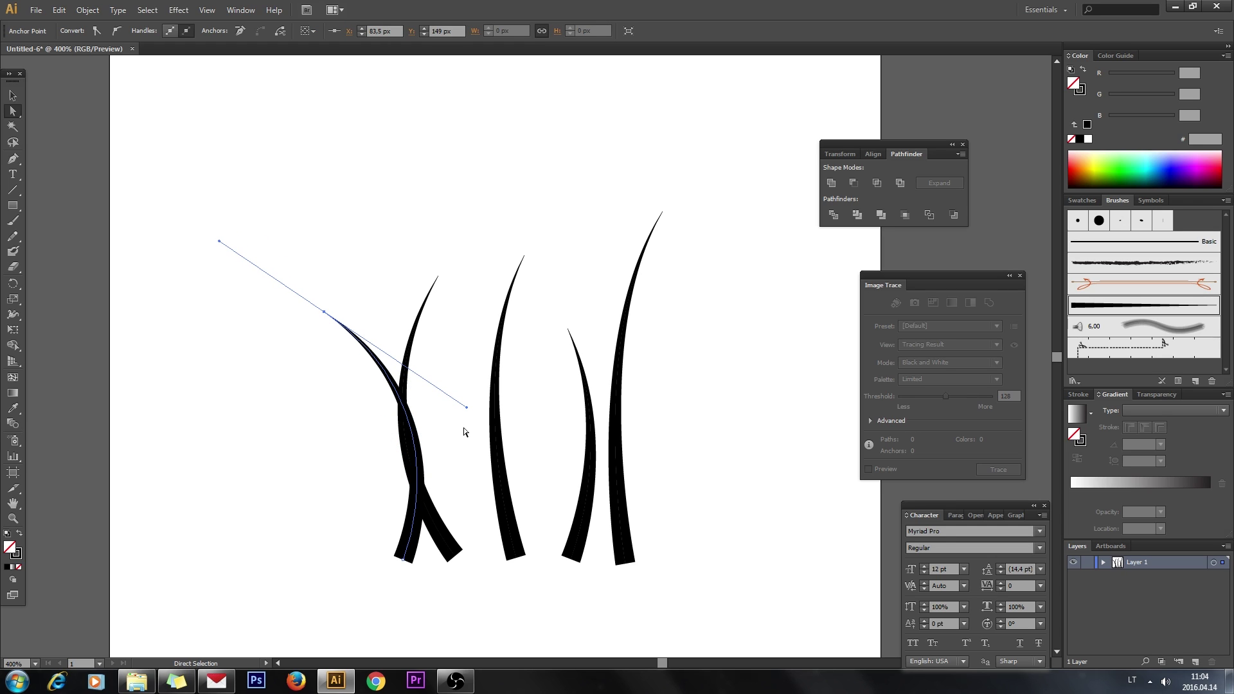
left_click(465, 432)
left_click(12, 95)
left_click(437, 321)
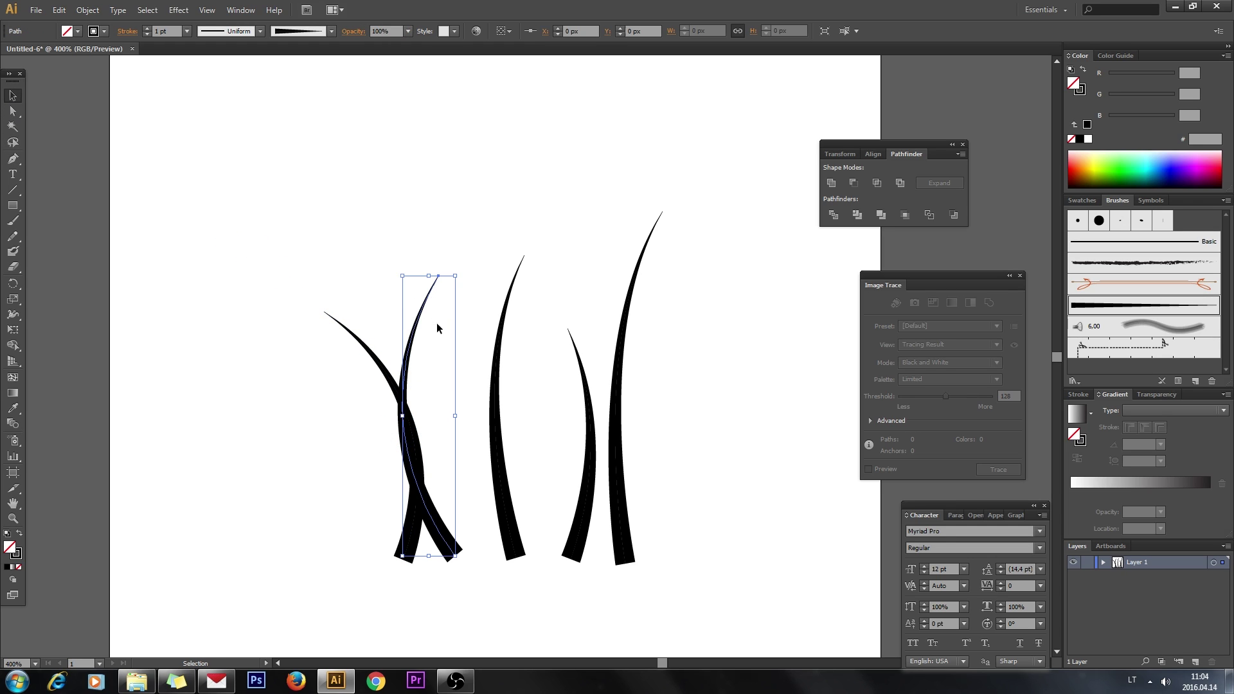
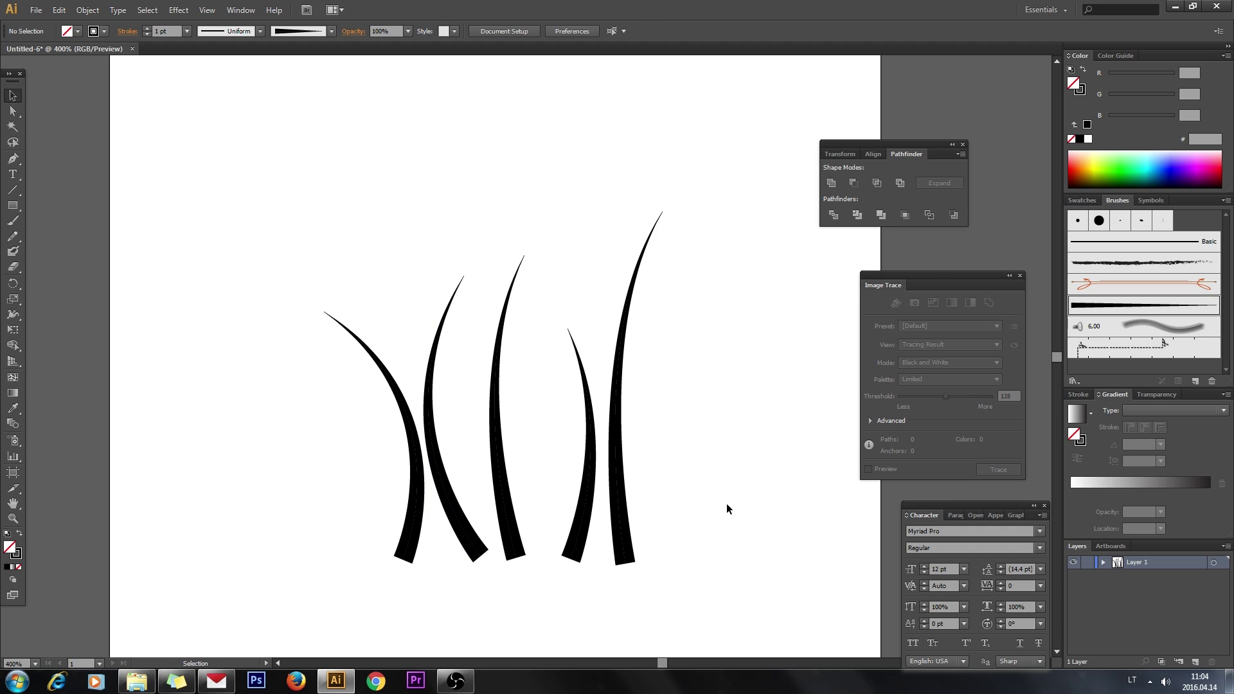
Step: Expand the appearance of all five blades and ungroup them into separate paths
left_click_drag(722, 504, 278, 416)
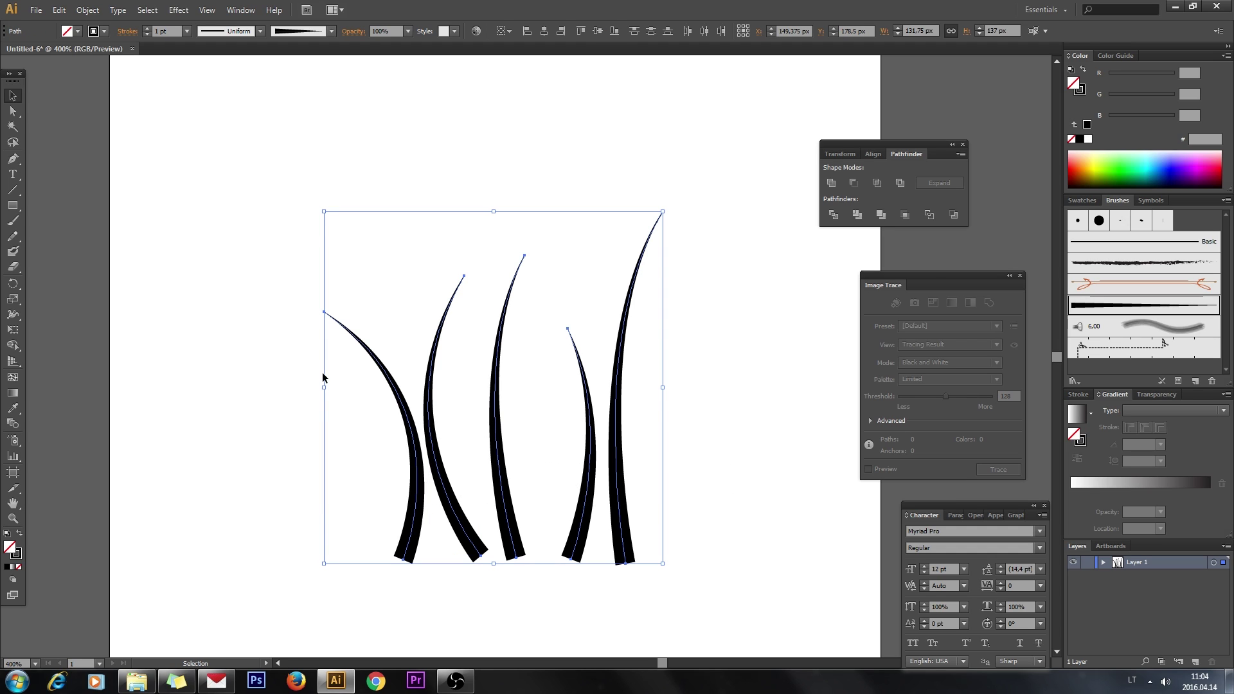
left_click(87, 10)
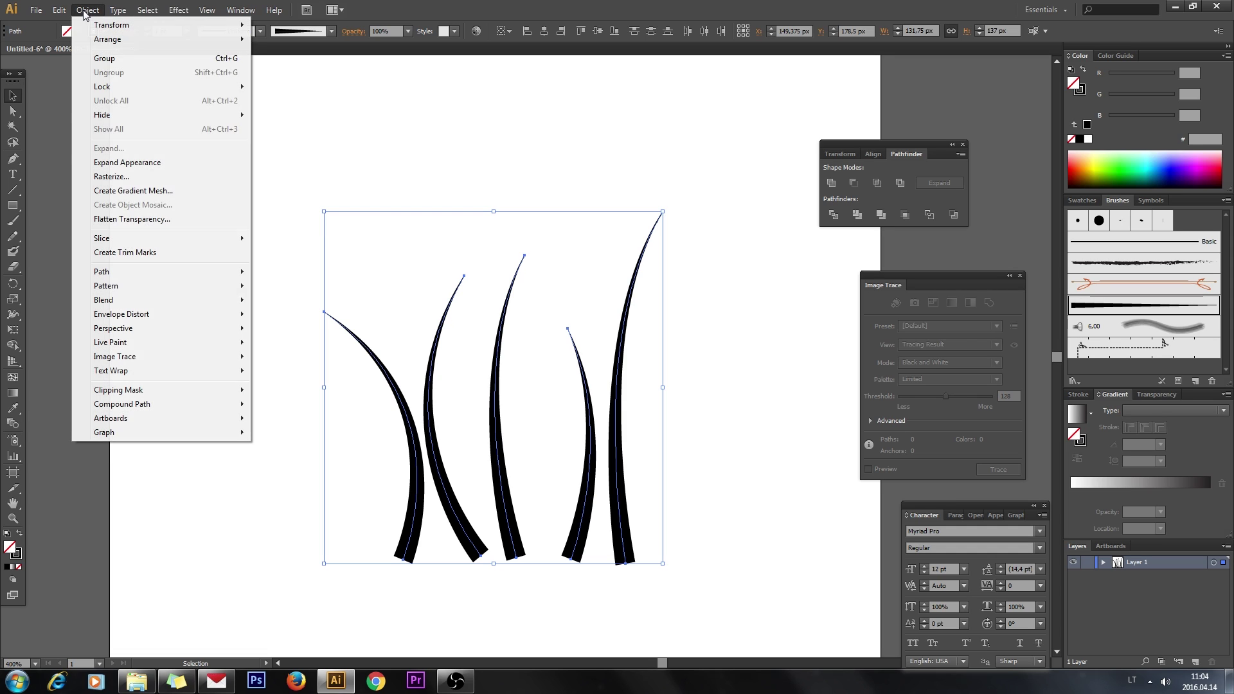
left_click(140, 162)
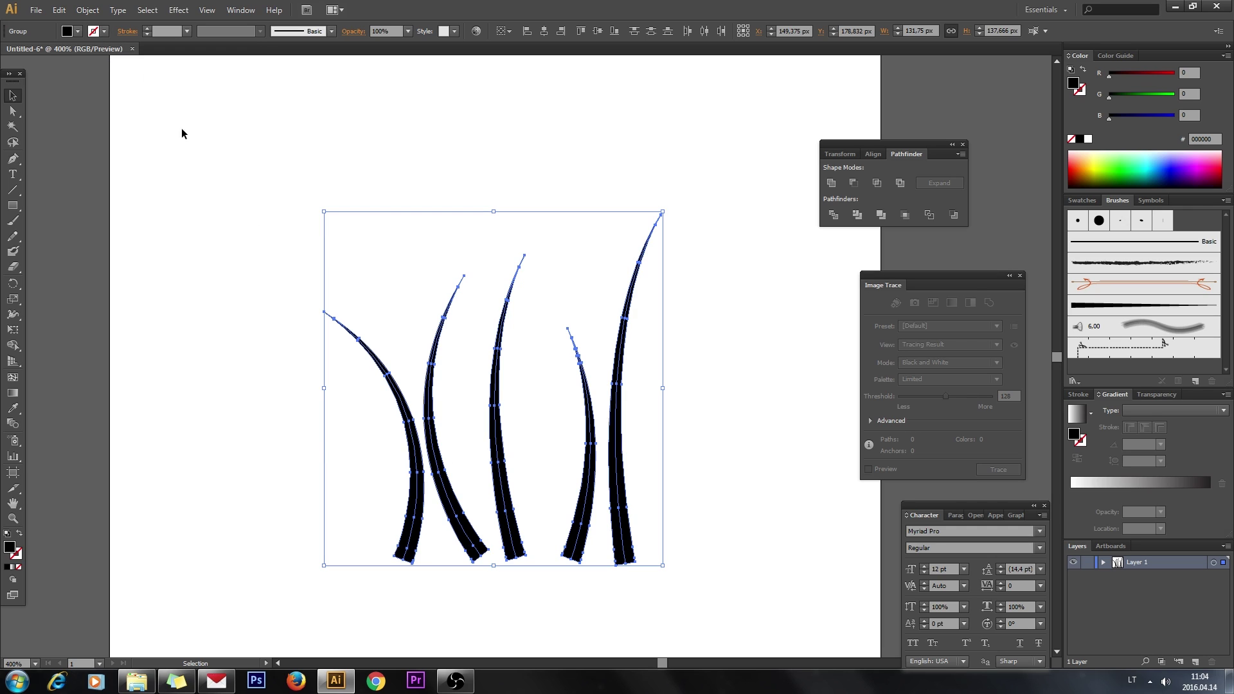
right_click(435, 448)
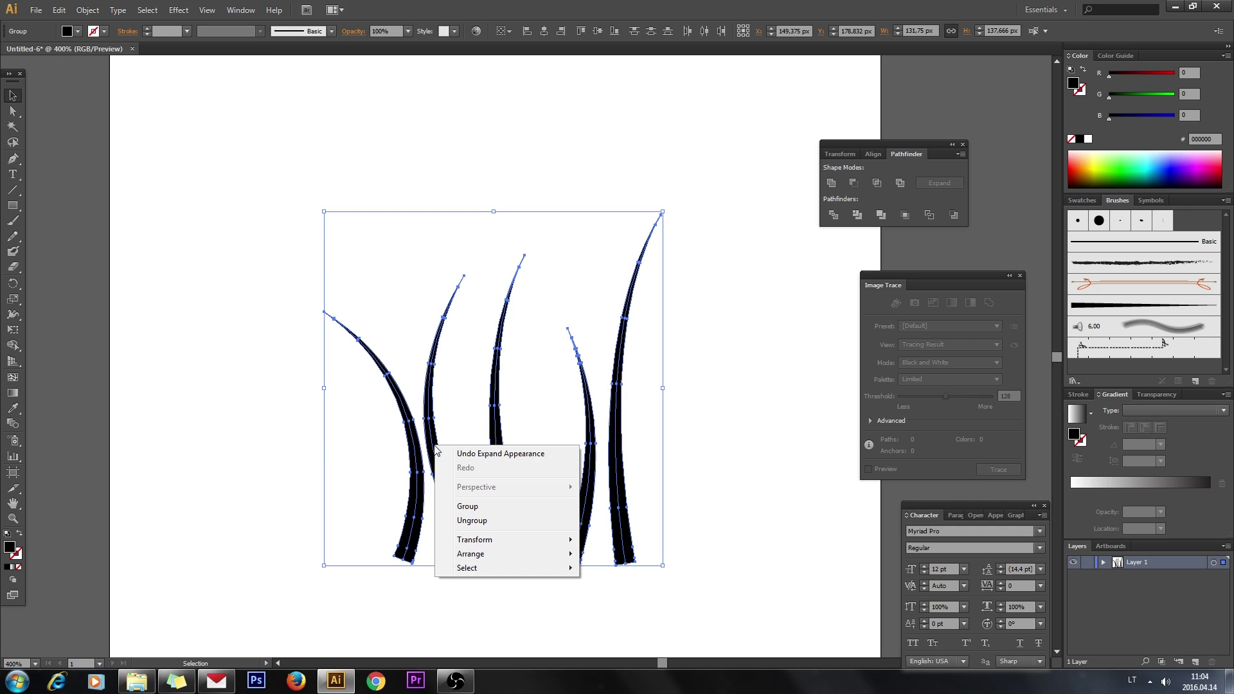
left_click(514, 520)
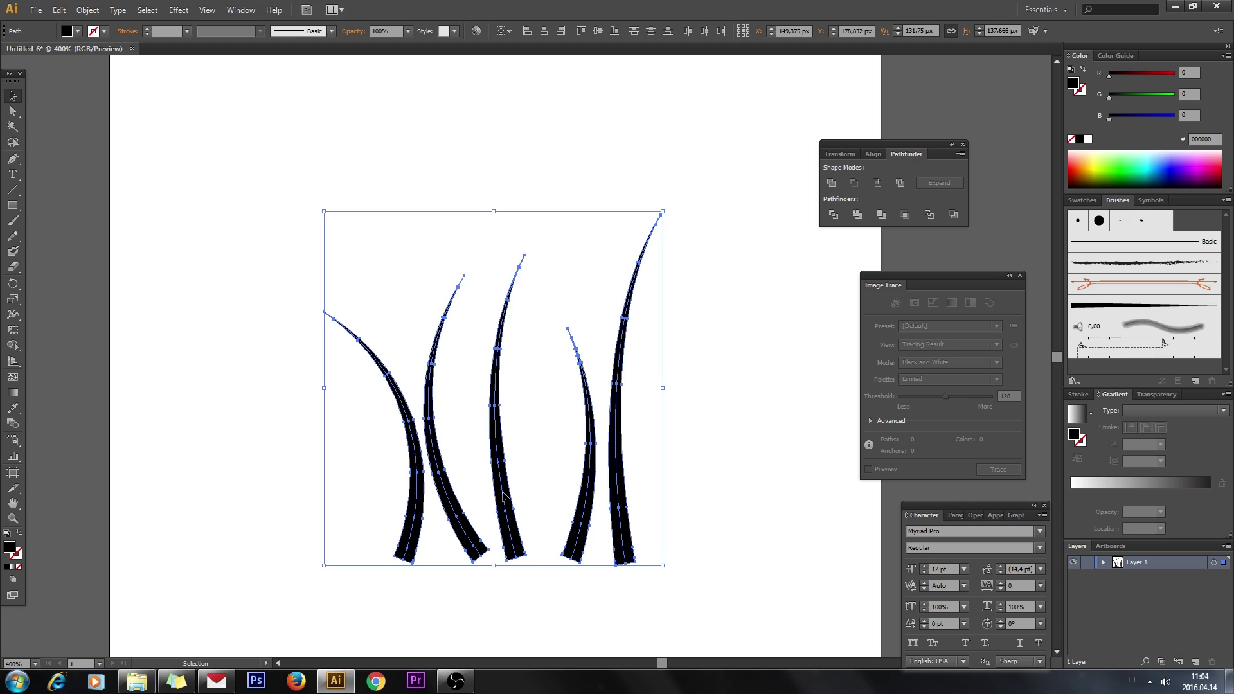
right_click(503, 493)
left_click(704, 495)
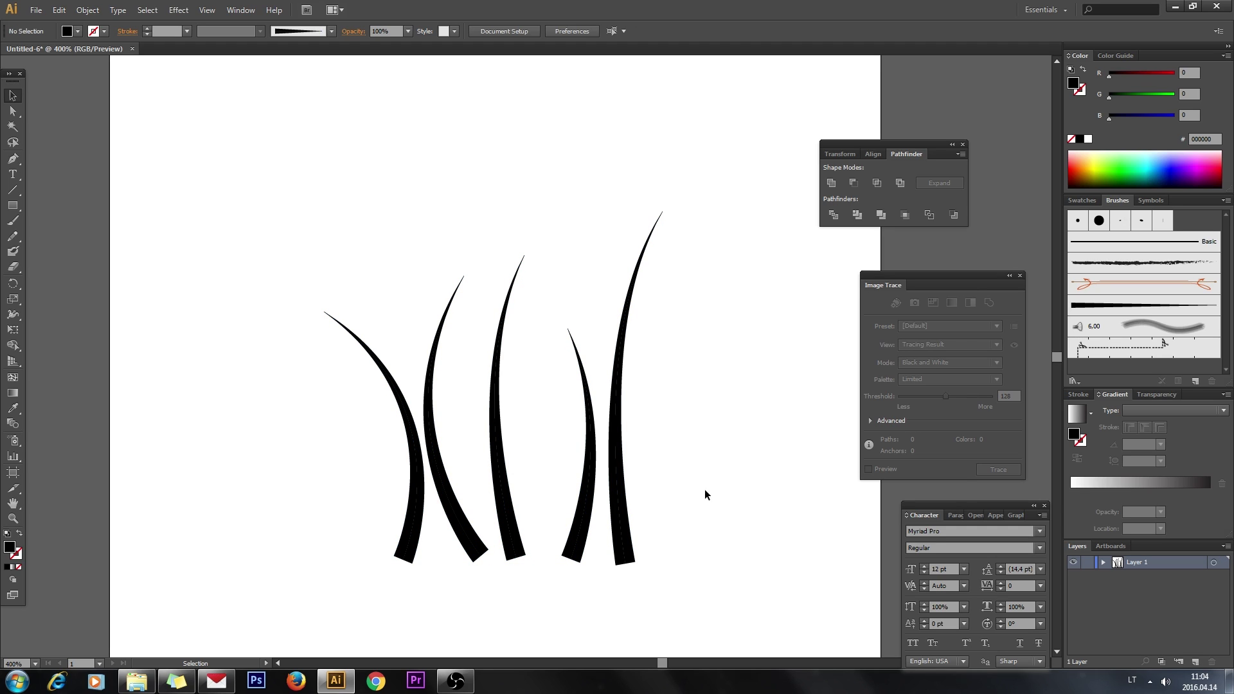
Step: Select individual parts of several blades to check that their halves are separate shapes
left_click(615, 490)
left_click(667, 492)
left_click(415, 509)
left_click(456, 516)
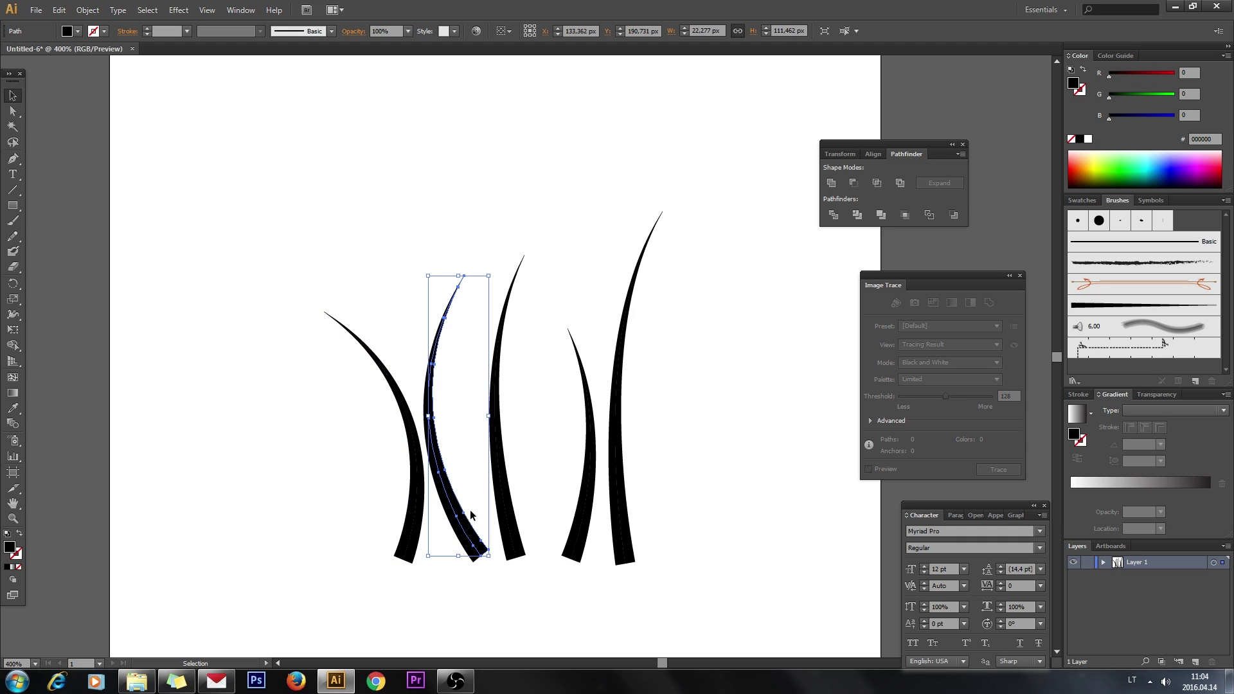
left_click(534, 491)
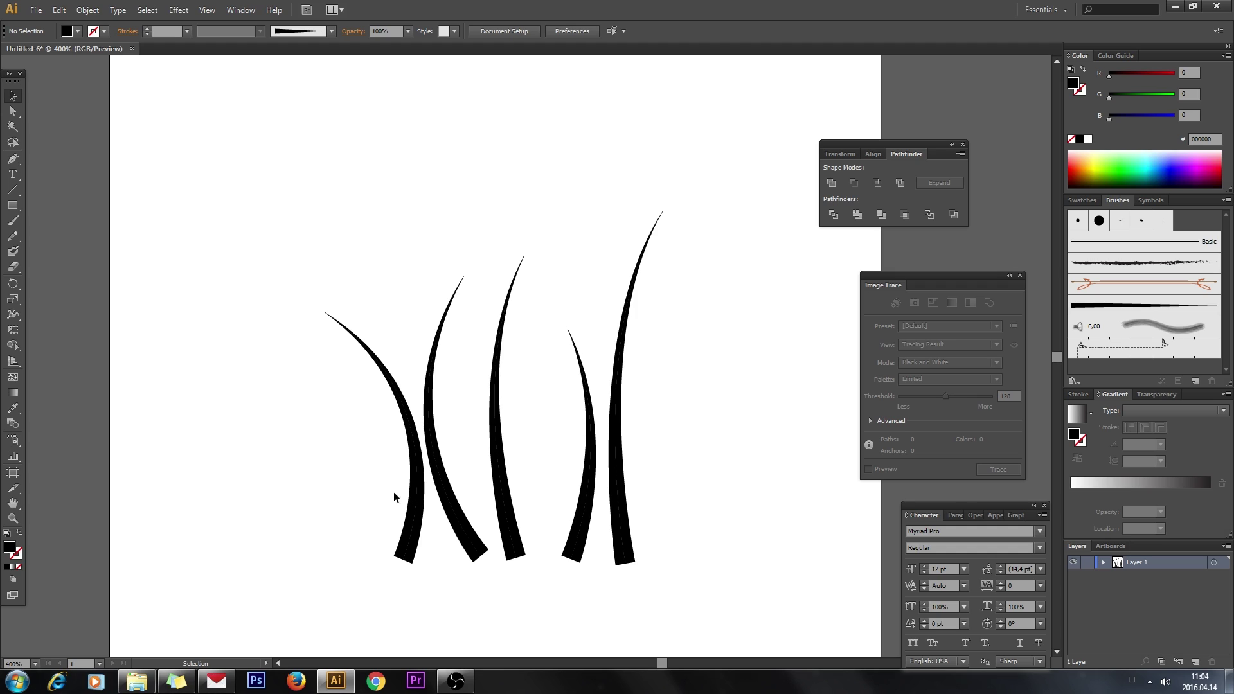
Step: Fill the left halves of all five blades with a linear gradient running from tip to base at -90°
left_click(403, 559)
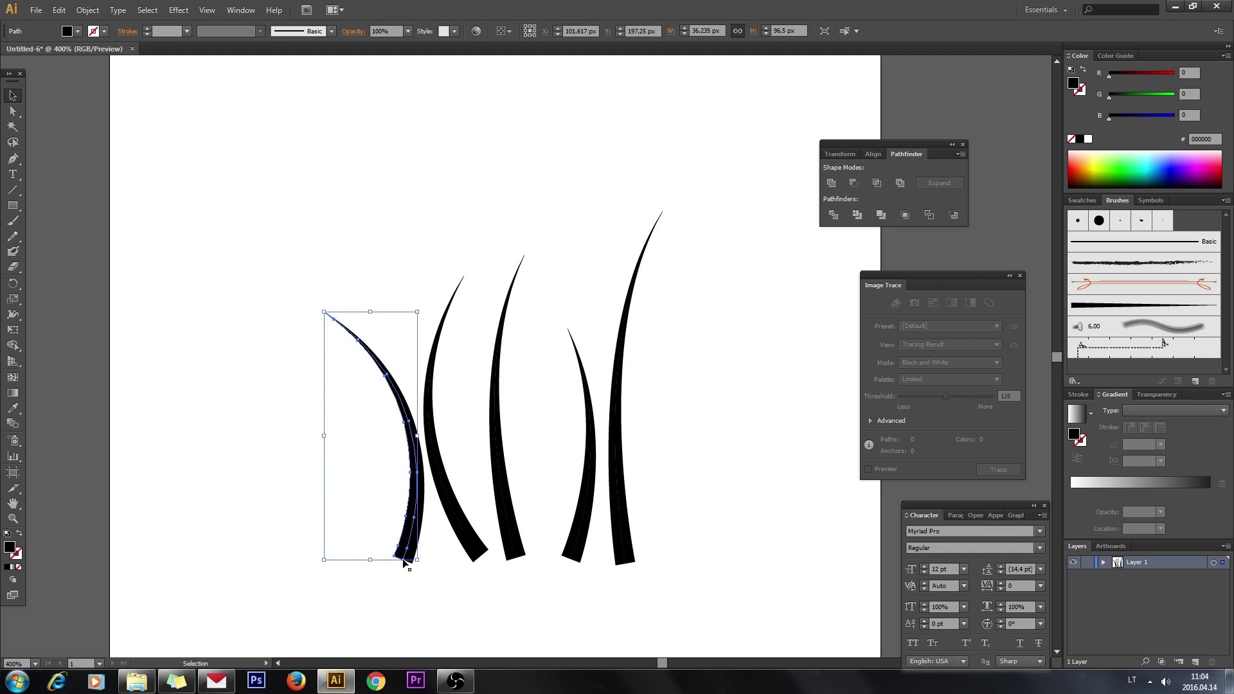
left_click(460, 535, "shift")
left_click(508, 552, "shift")
left_click(588, 550, "shift")
left_click(619, 553, "shift")
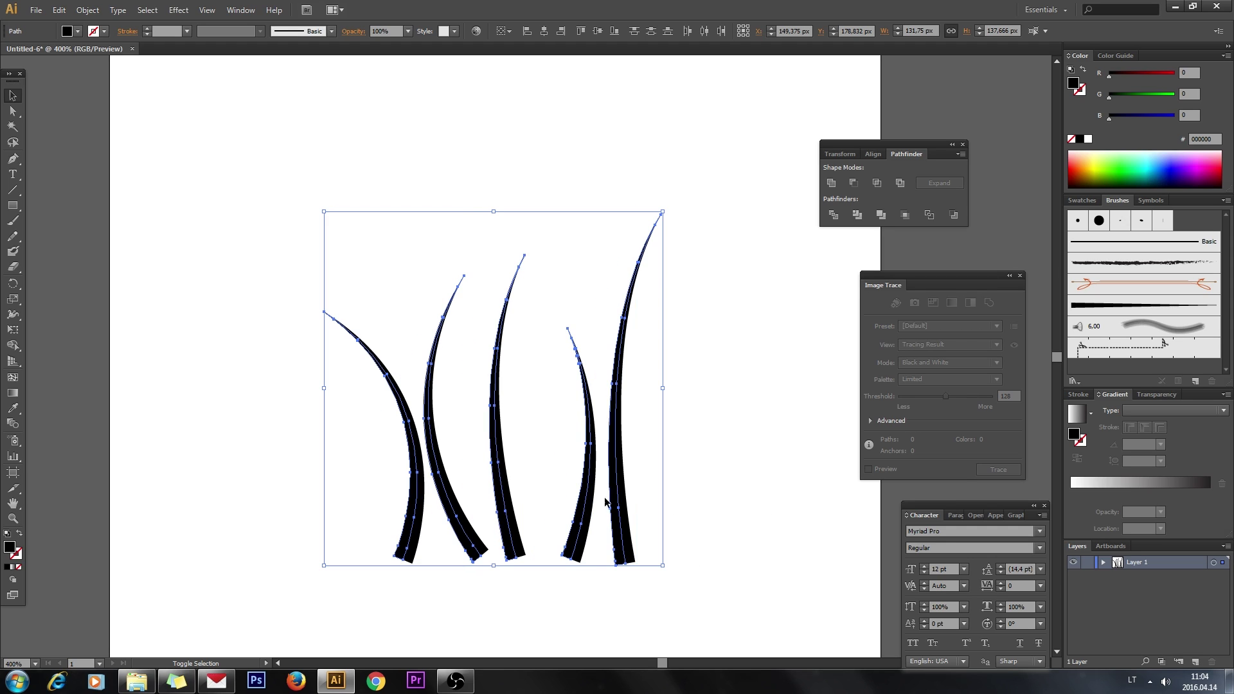
left_click(13, 568)
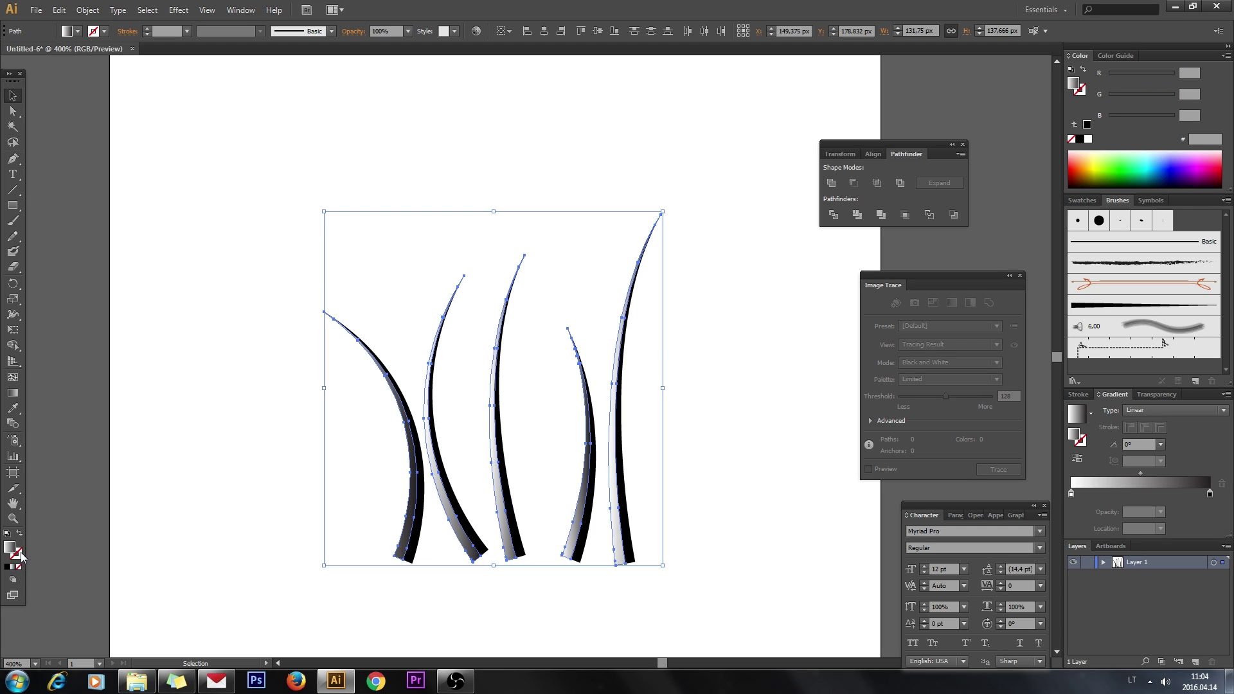
left_click(12, 392)
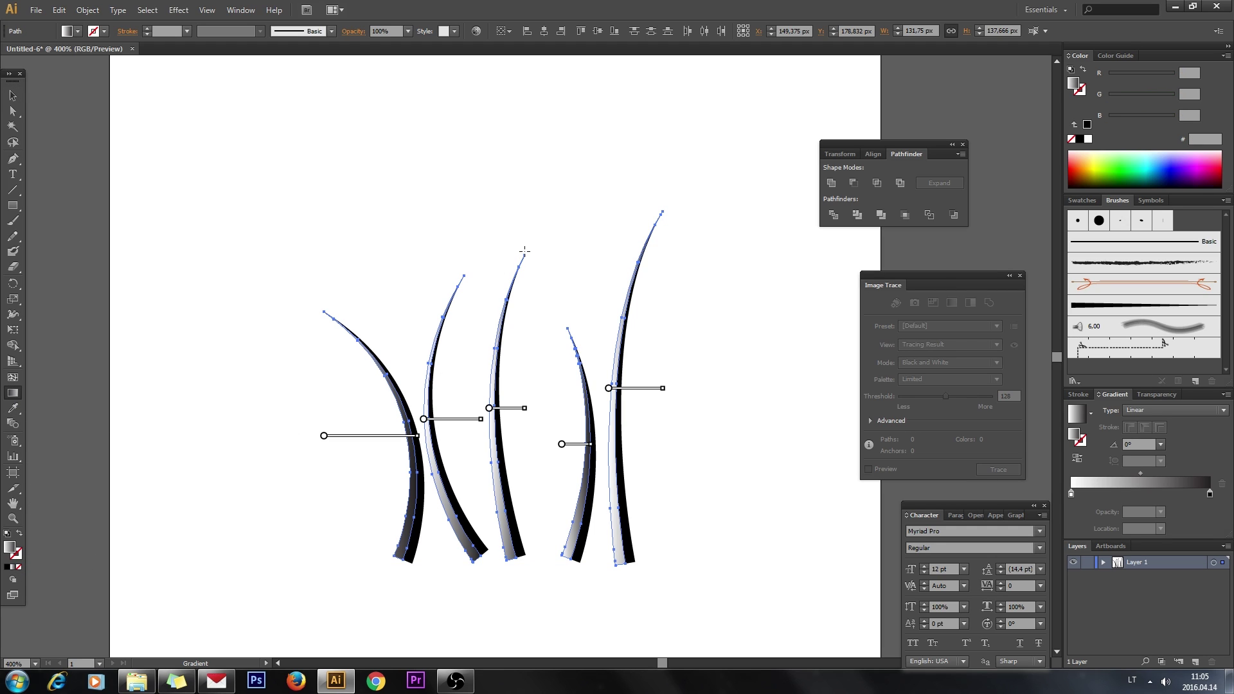
left_click_drag(524, 253, 532, 561)
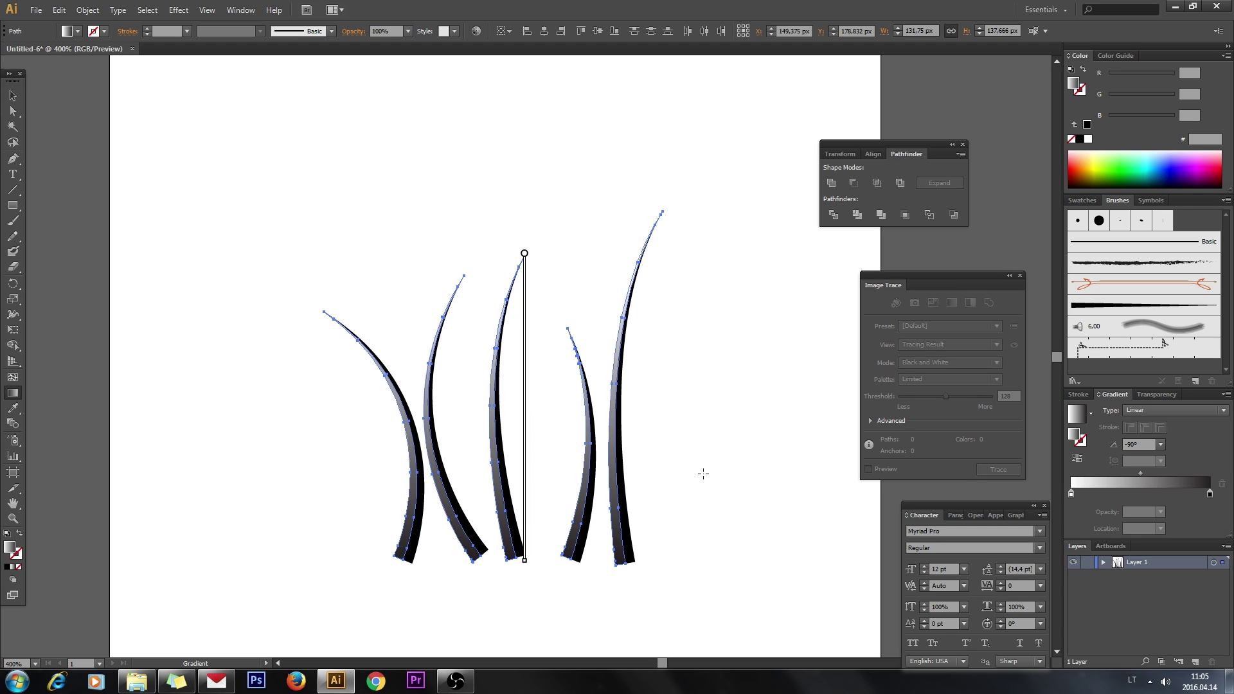
Step: Set the base end of the left halves' gradient to dark green 069447, using the RGB colour mode
left_click(1209, 493)
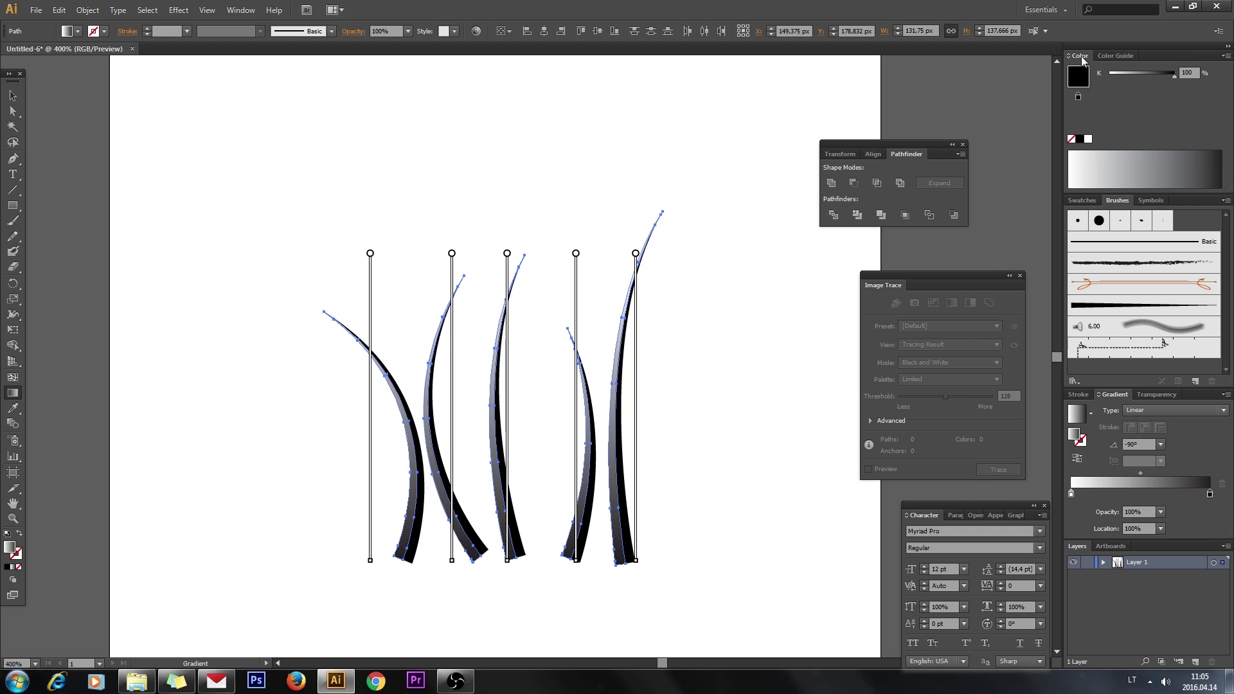
left_click(1225, 56)
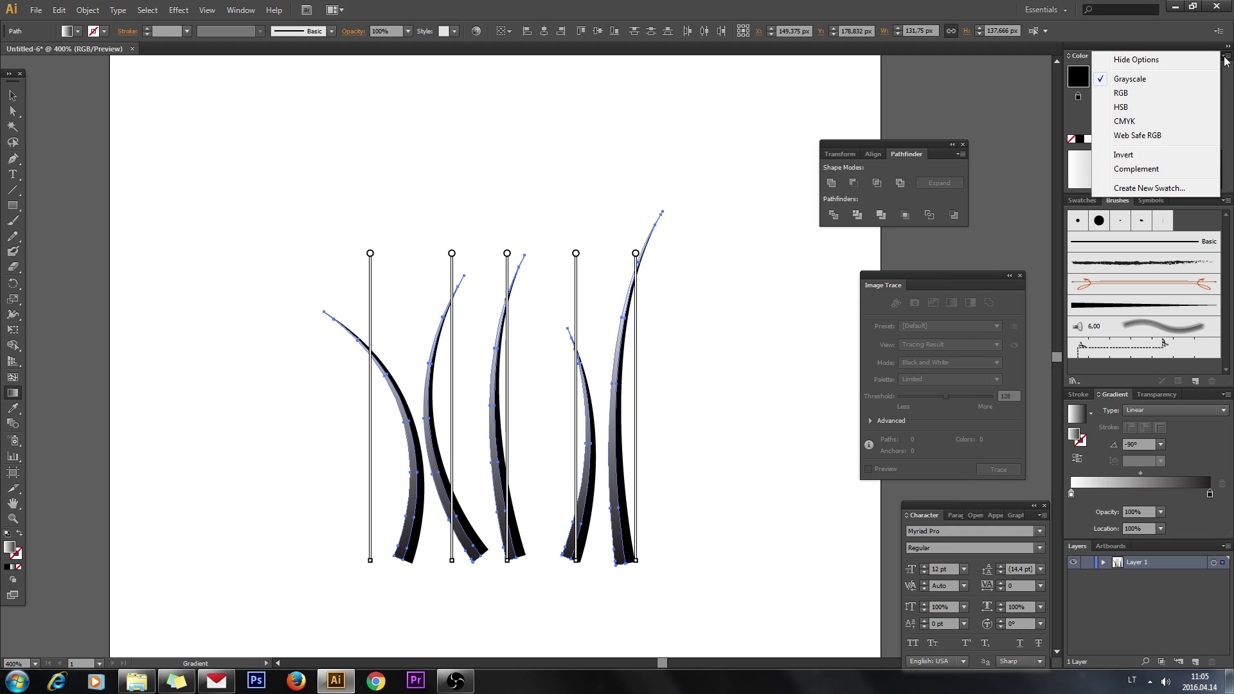
left_click(1142, 94)
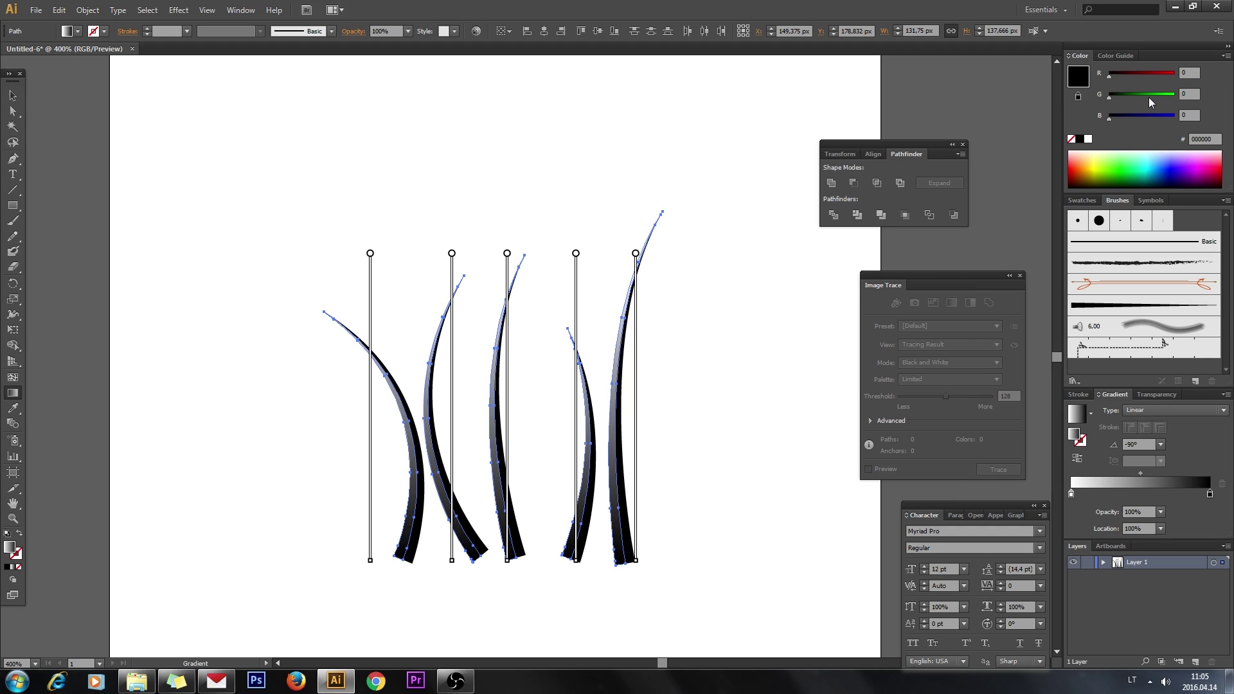
left_click_drag(1154, 95, 1146, 96)
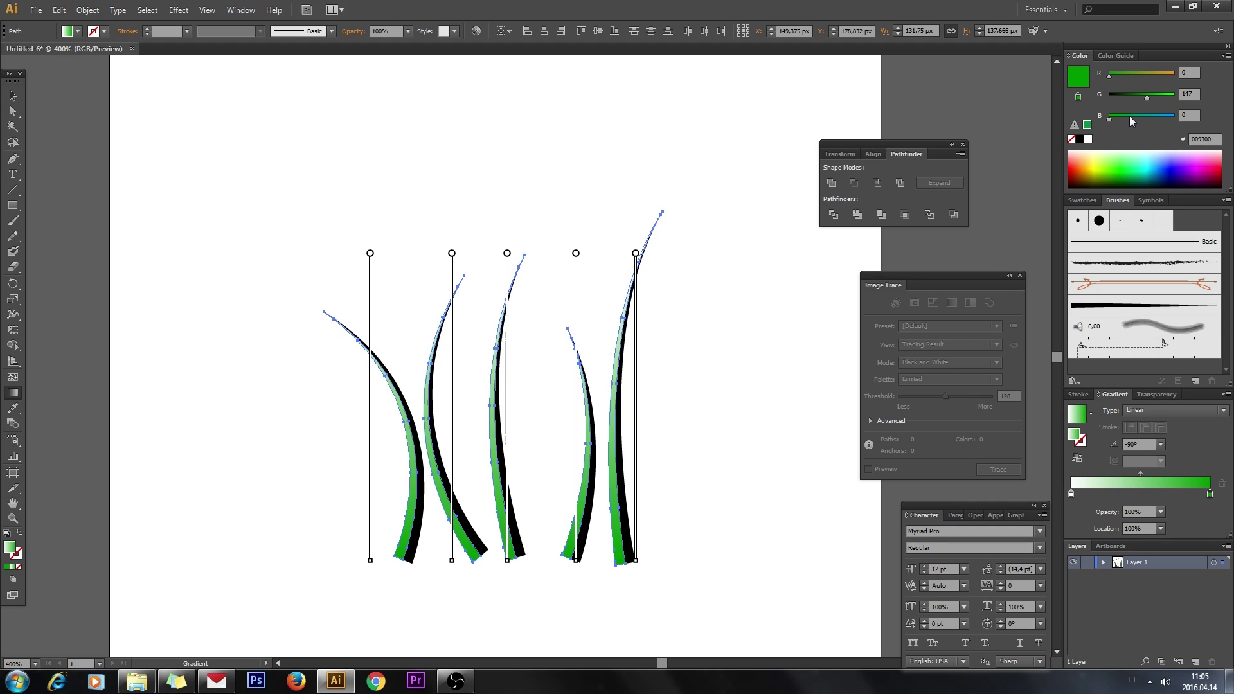
left_click(1086, 126)
Step: Set the tip end of the left halves' gradient to light green 69CA45 in RGB mode
left_click(1071, 493)
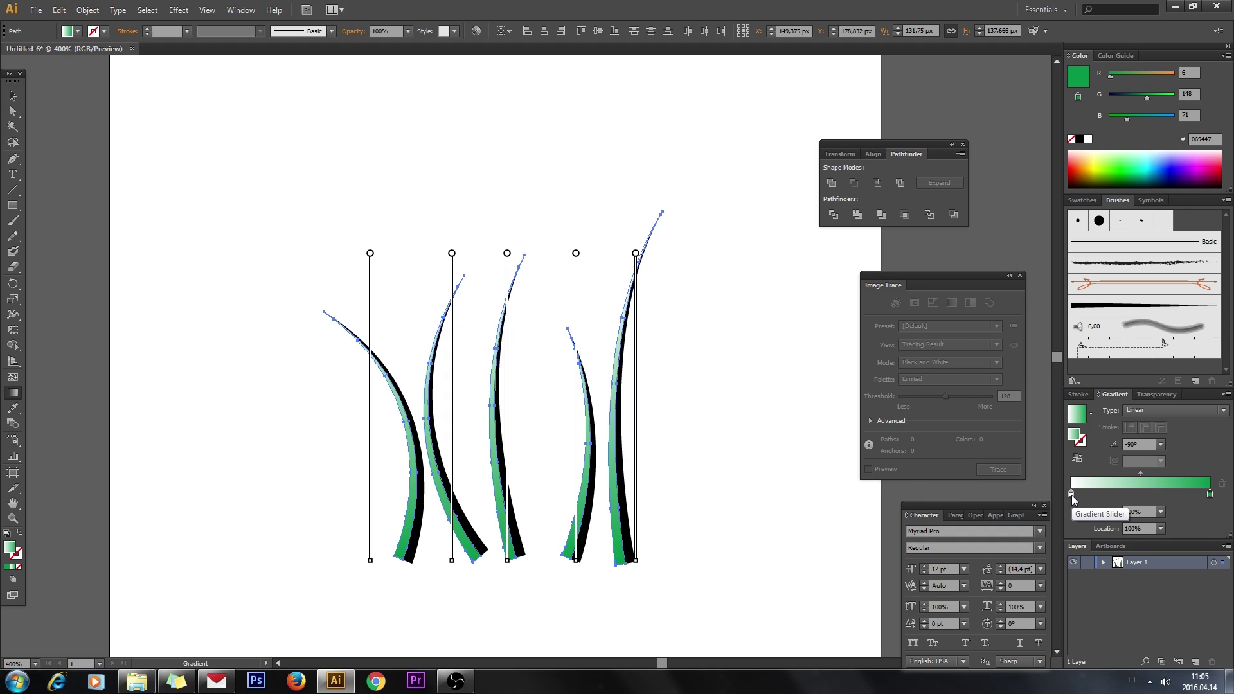
left_click(1226, 56)
left_click(1161, 94)
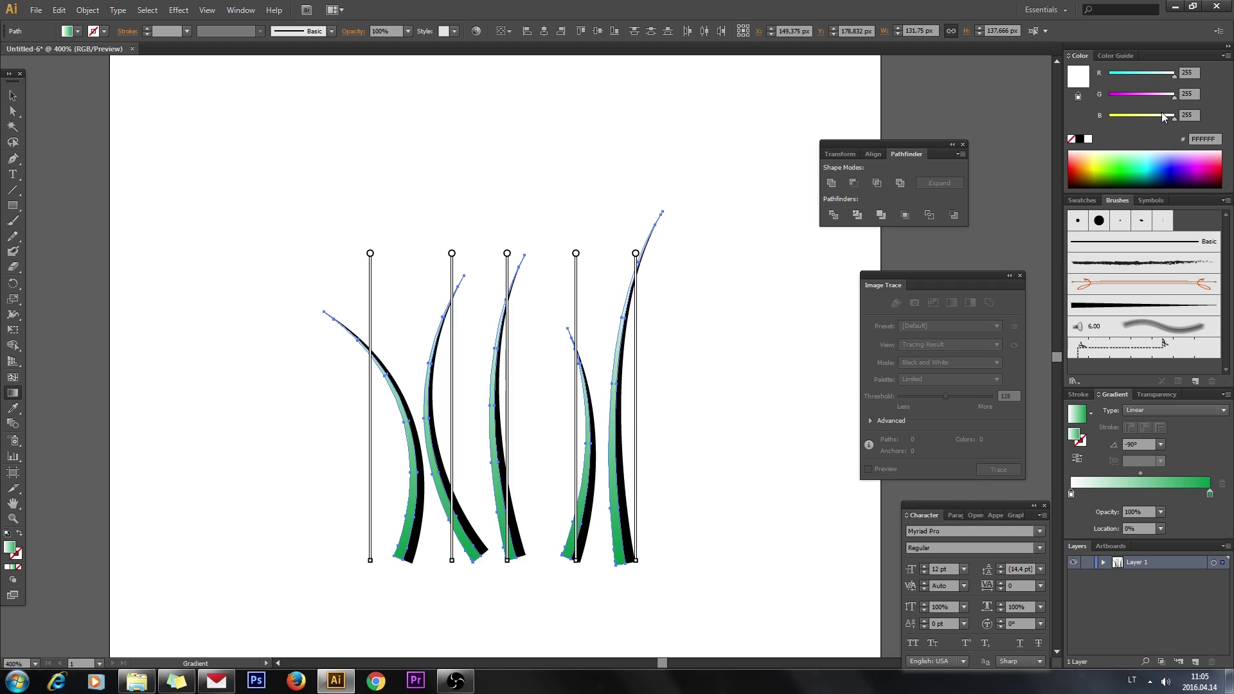
left_click_drag(1132, 115, 1087, 101)
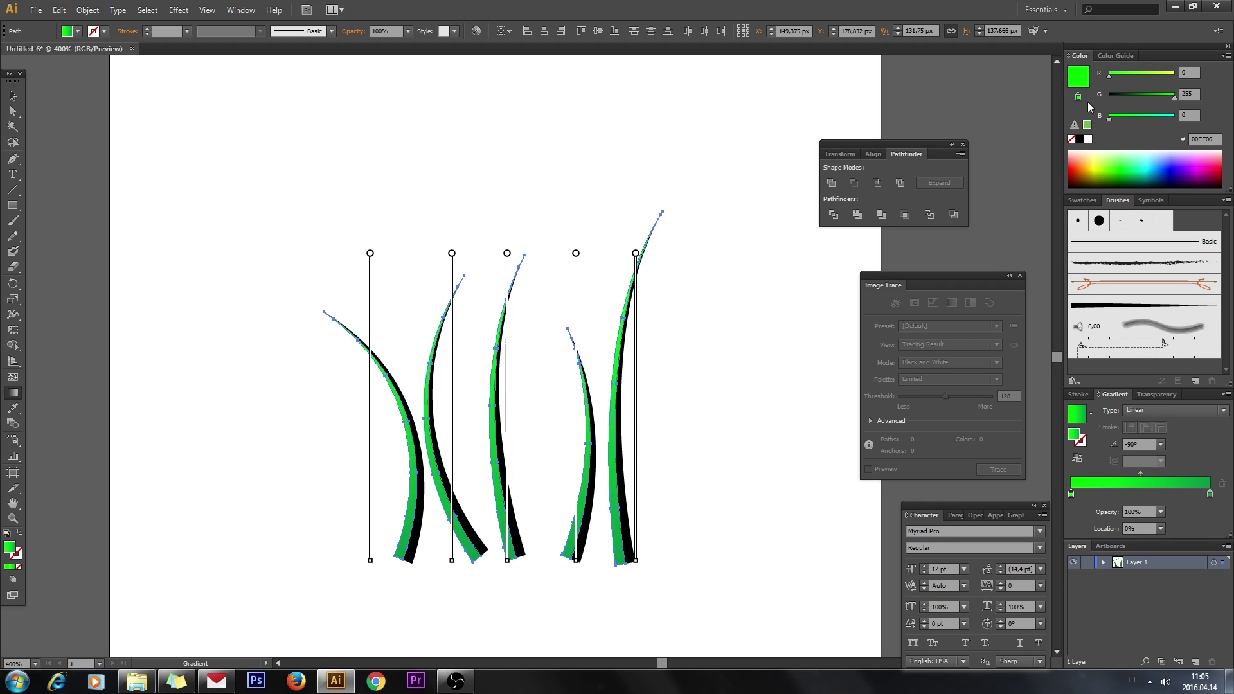
left_click(1087, 126)
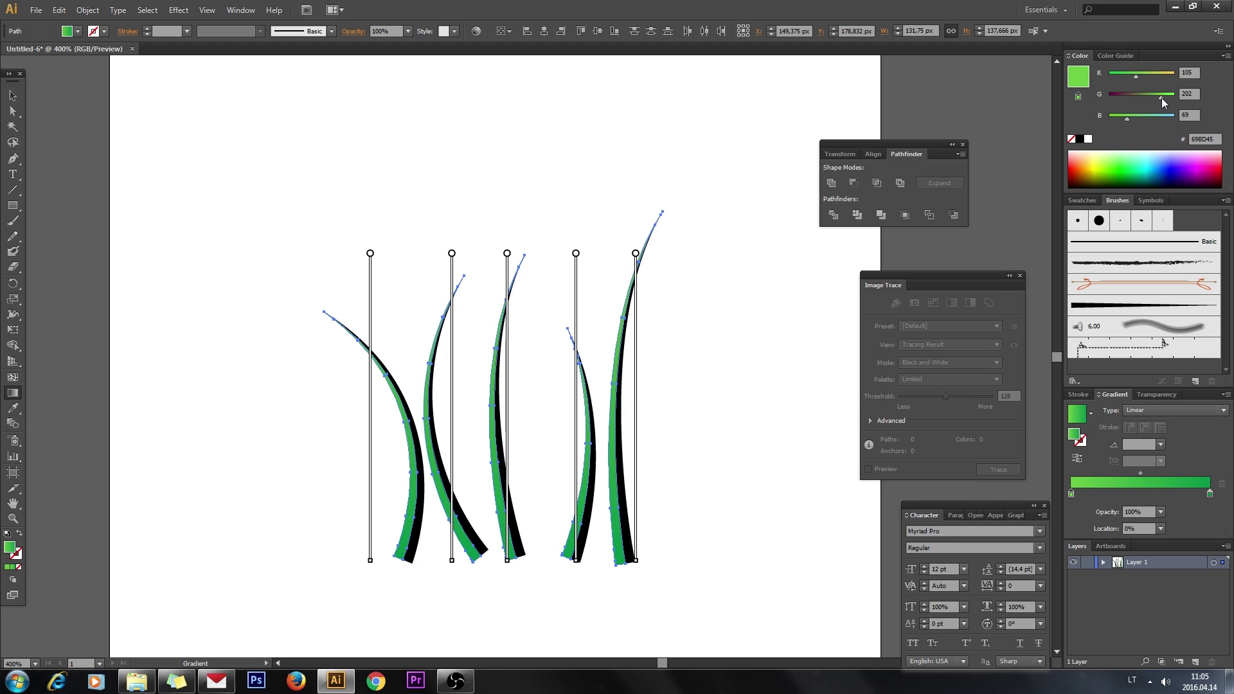
Step: Copy the green gradient onto the black right halves of all five blades and run it from tip to base at -90°
left_click(17, 96)
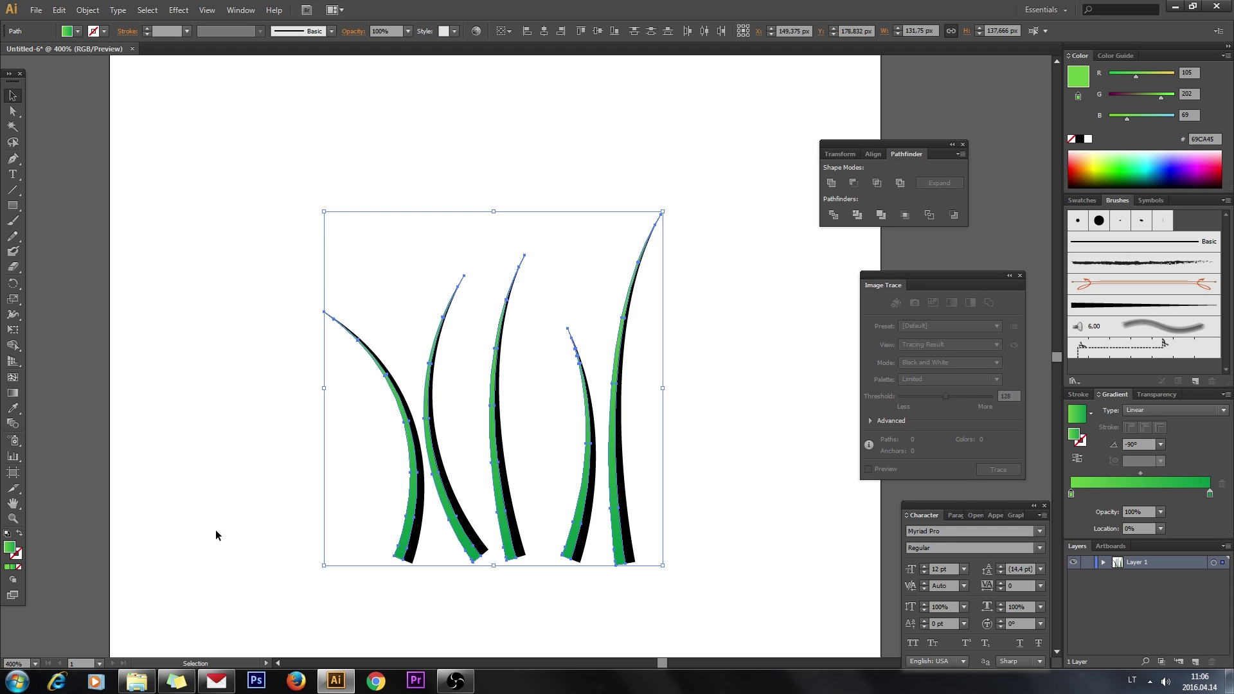
key("shift")
left_click_drag(237, 585, 746, 179)
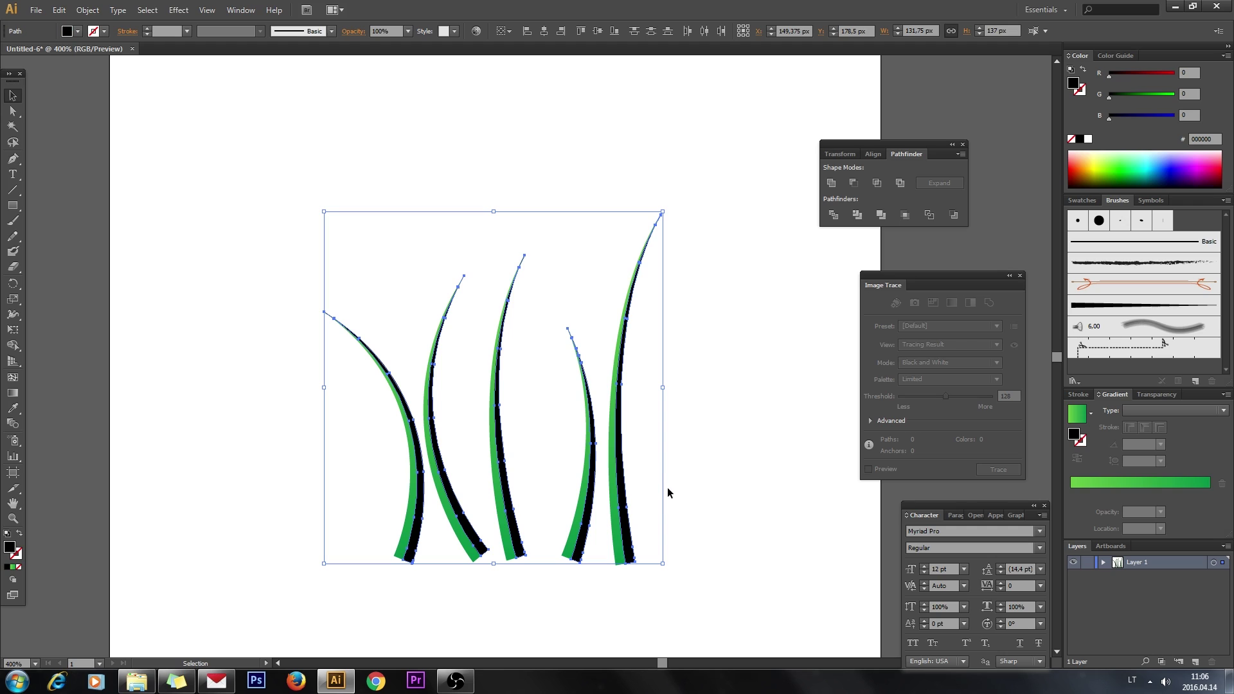
key("shift+Right")
key("shift+Left")
left_click(13, 409)
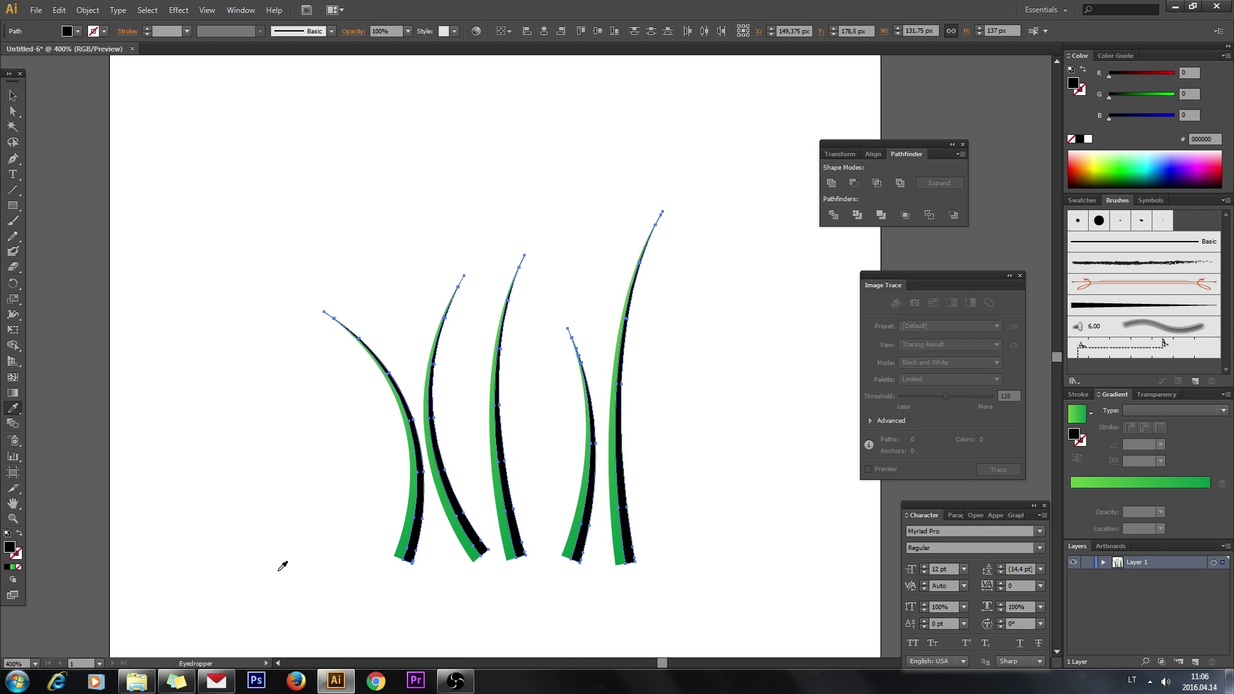
left_click(444, 493)
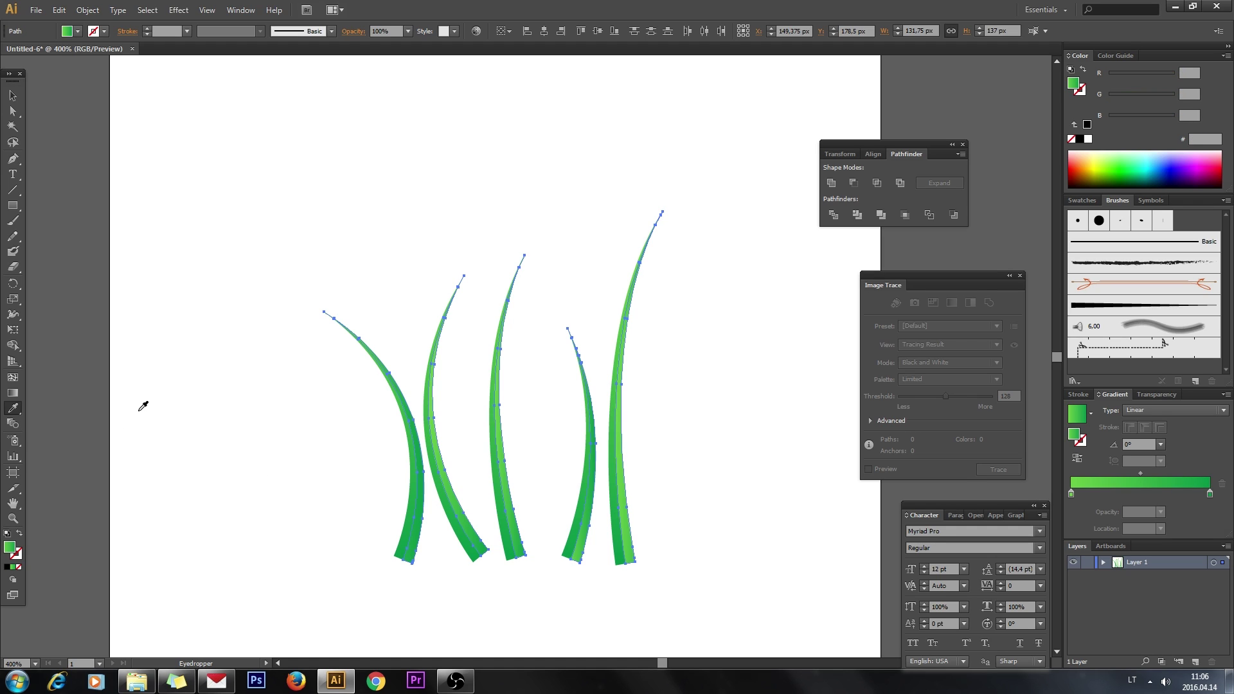
left_click(13, 392)
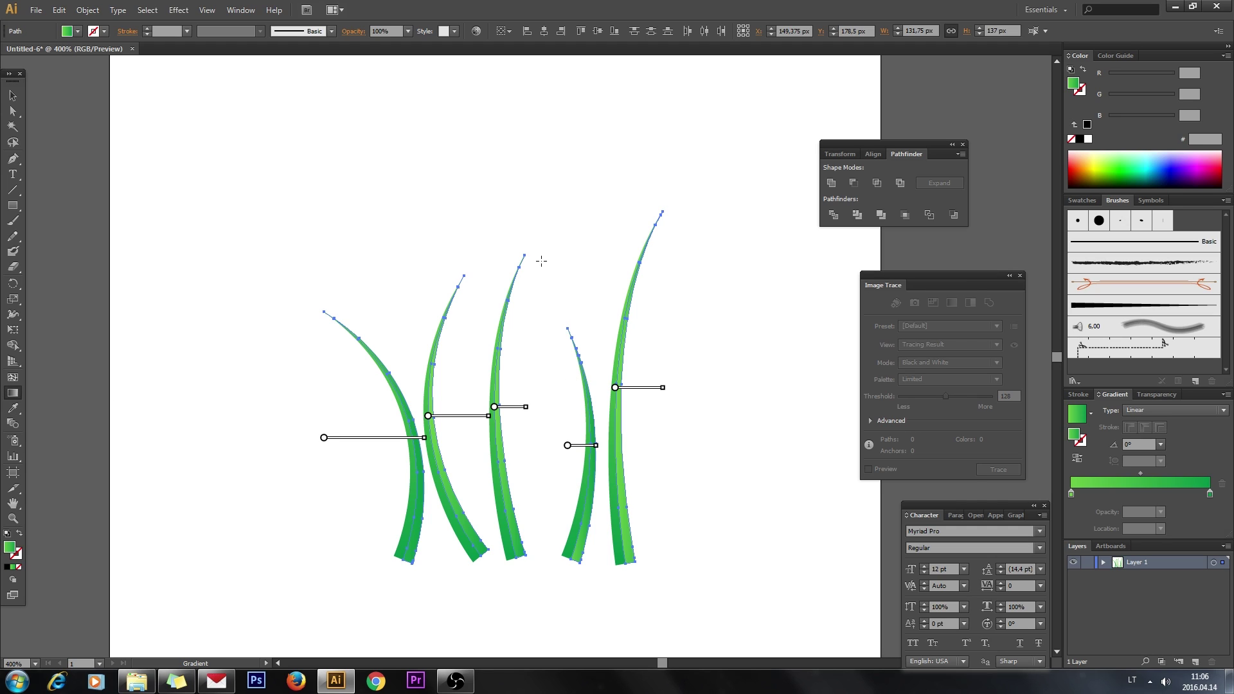
left_click_drag(530, 214, 521, 558)
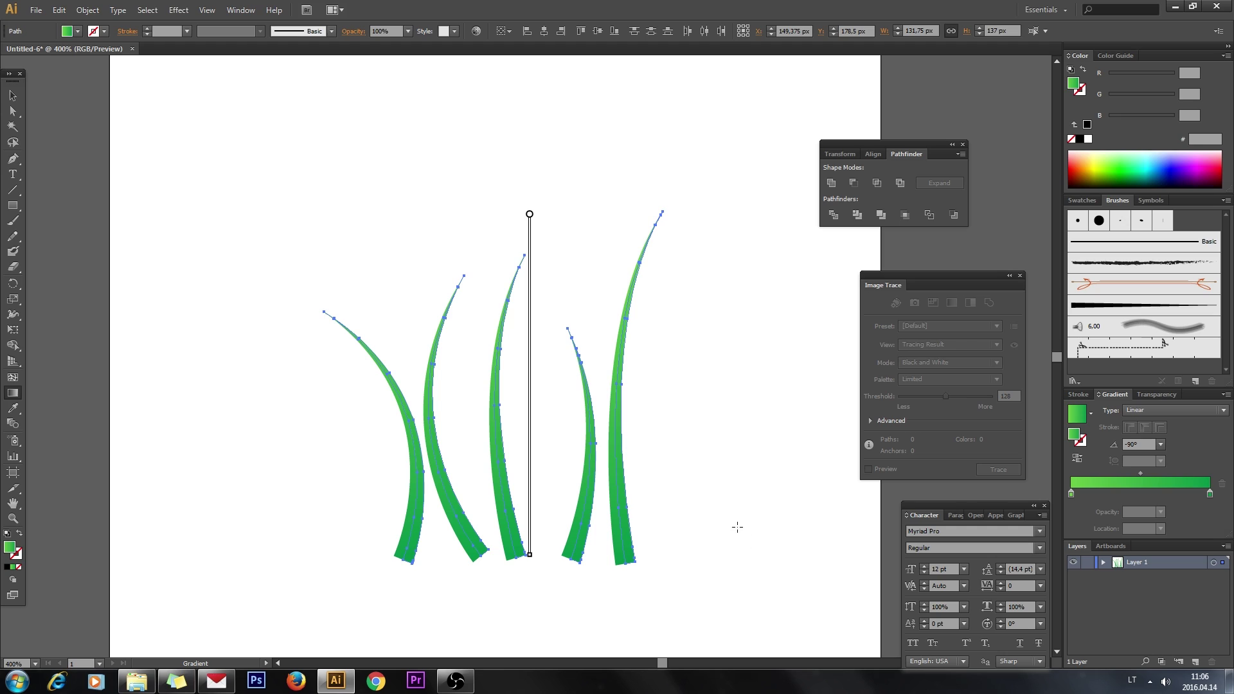
Step: Lighten the right halves' gradient with a brighter green base stop and a light green 86FF63 tip stop, leaving nothing selected
left_click(1209, 494)
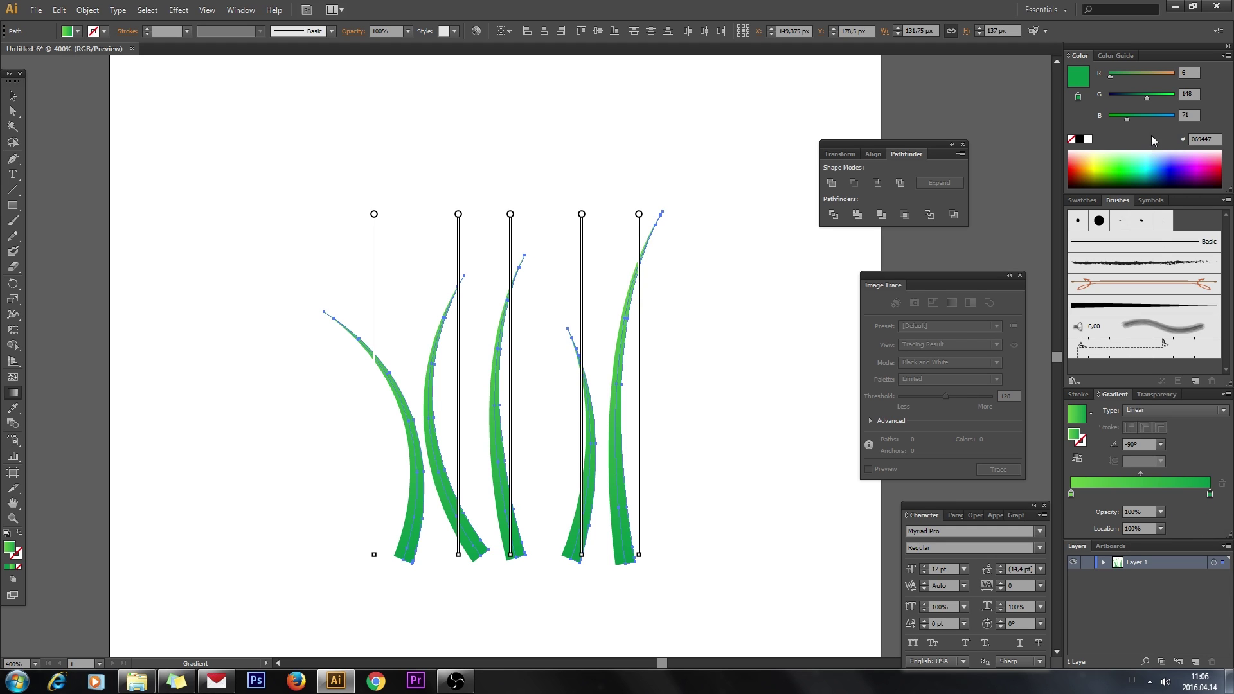
left_click(1103, 164)
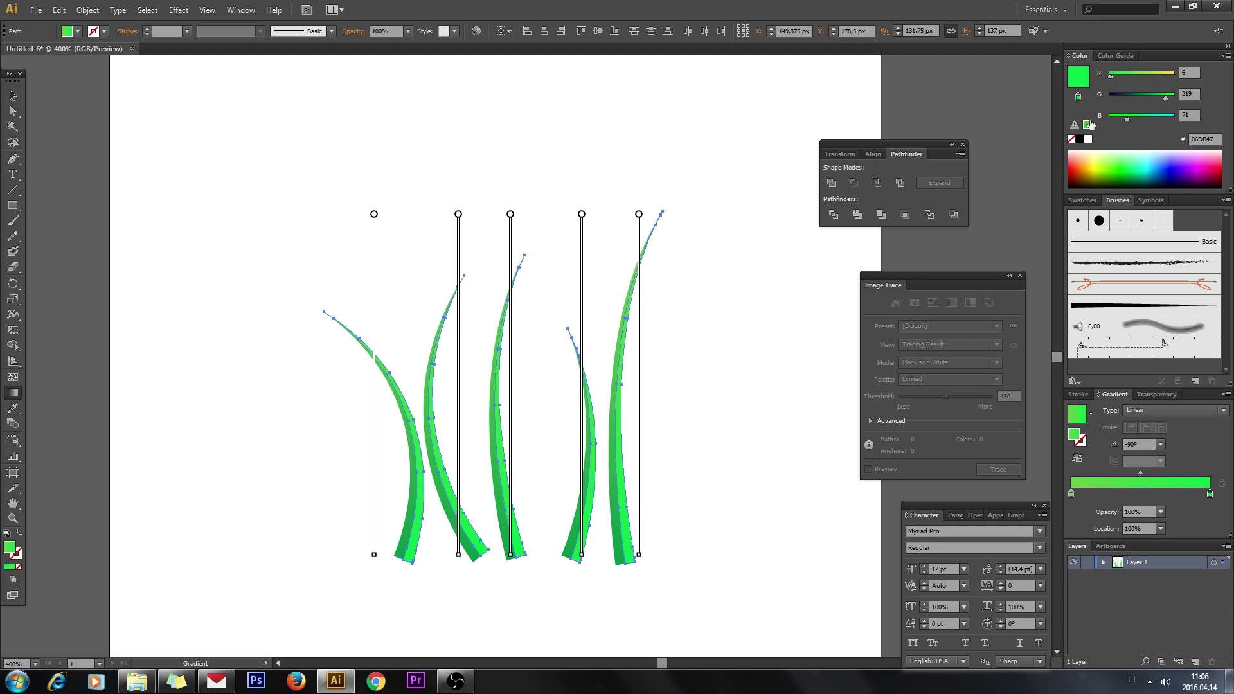
left_click(1071, 494)
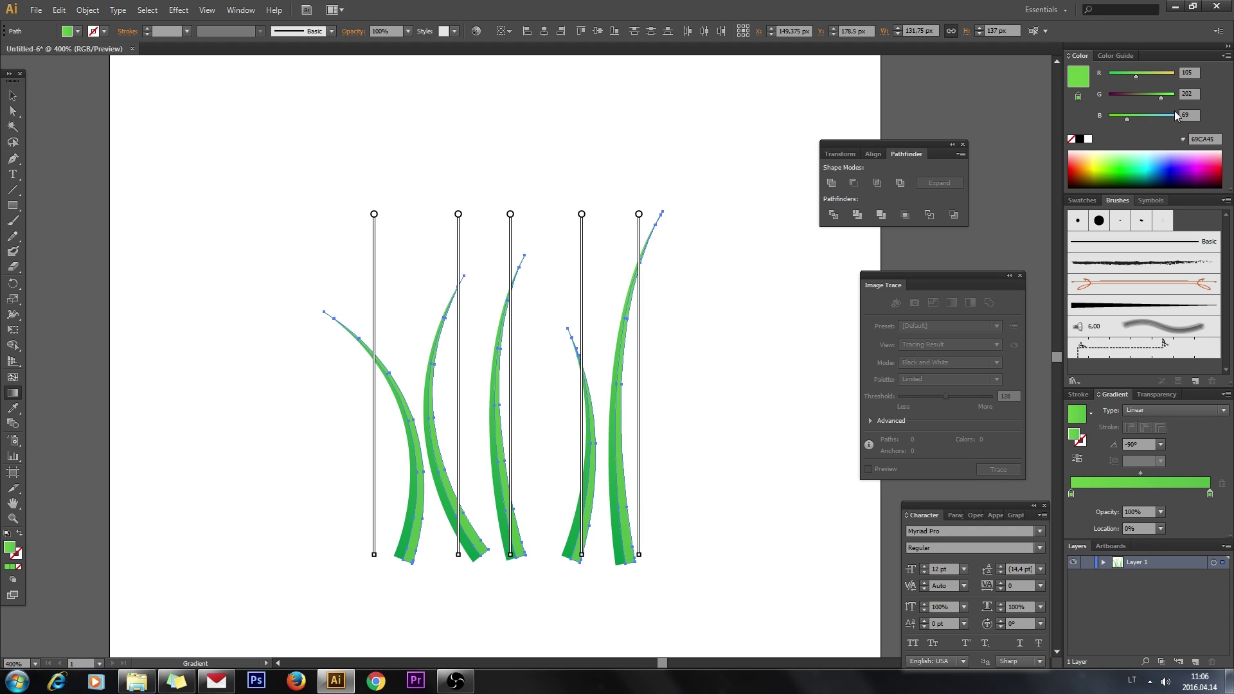
left_click(1172, 95)
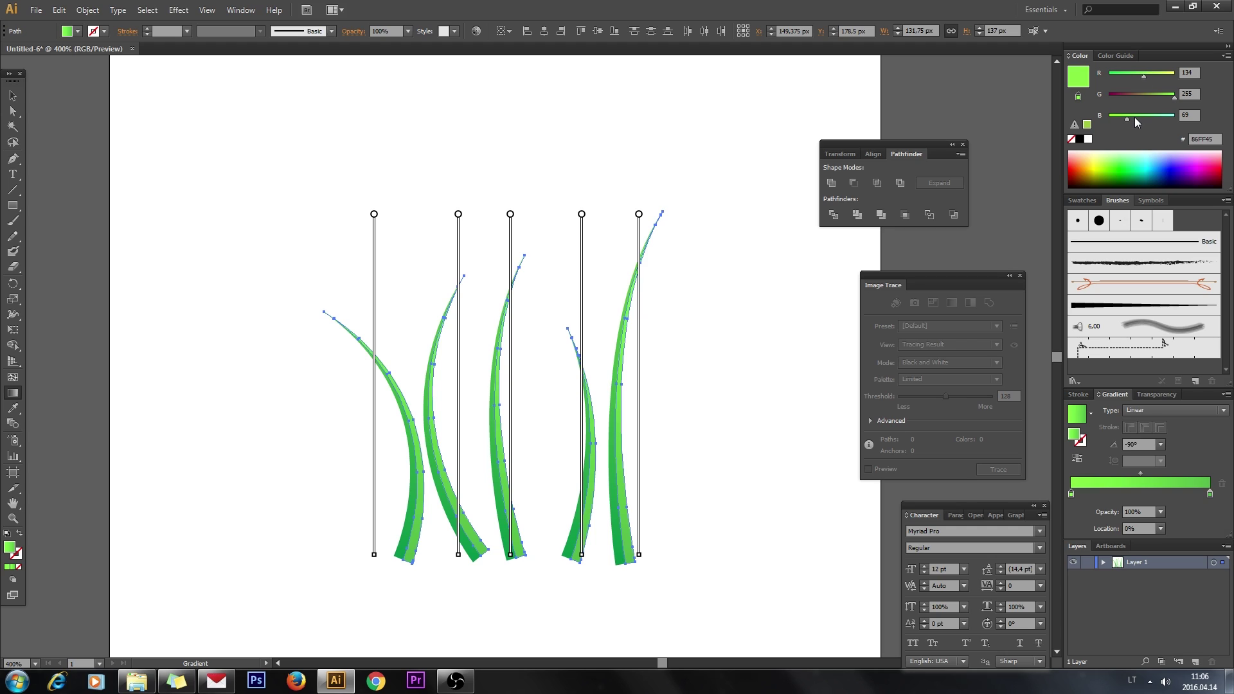
key("v")
left_click(195, 432)
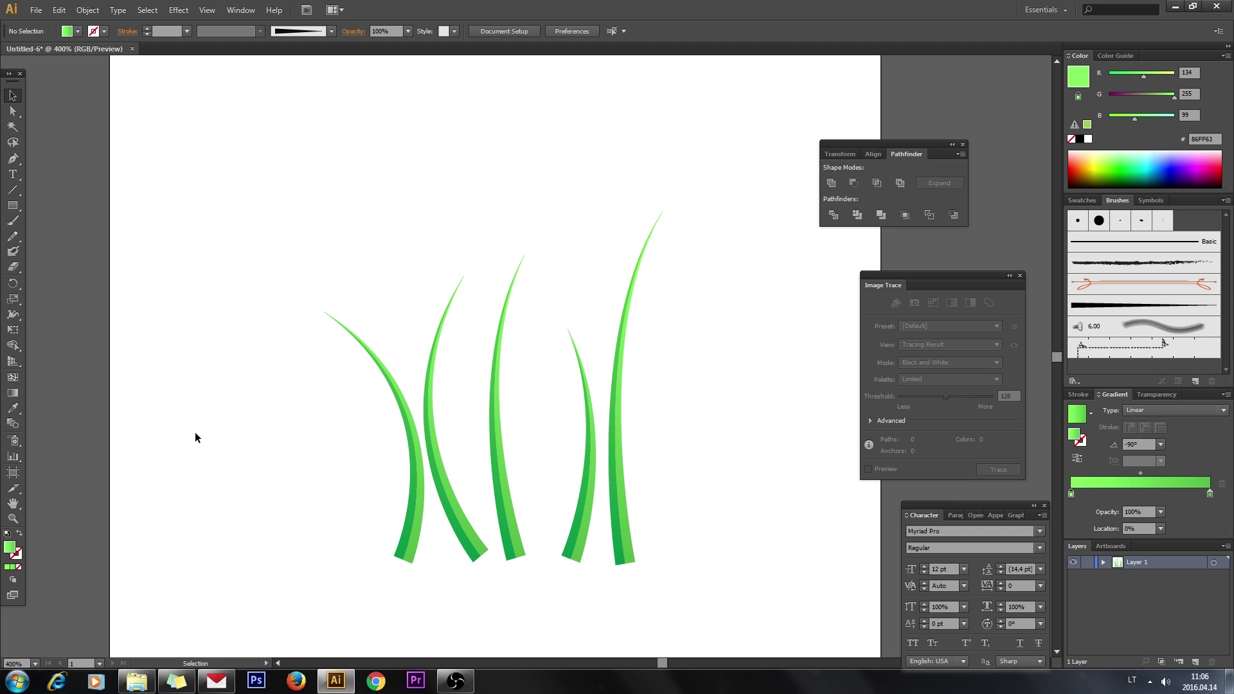
Step: Group the two halves of the rightmost blade
key("ctrl+0")
scroll(283, 476, "up", 3)
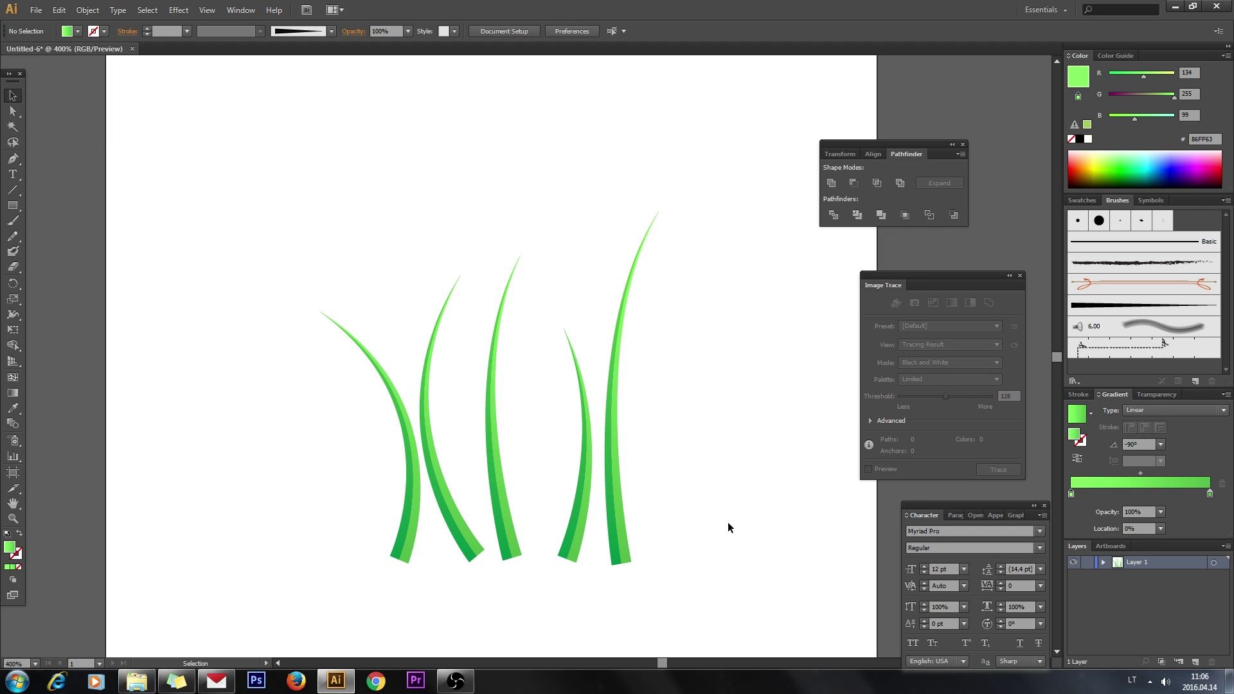
left_click(617, 550)
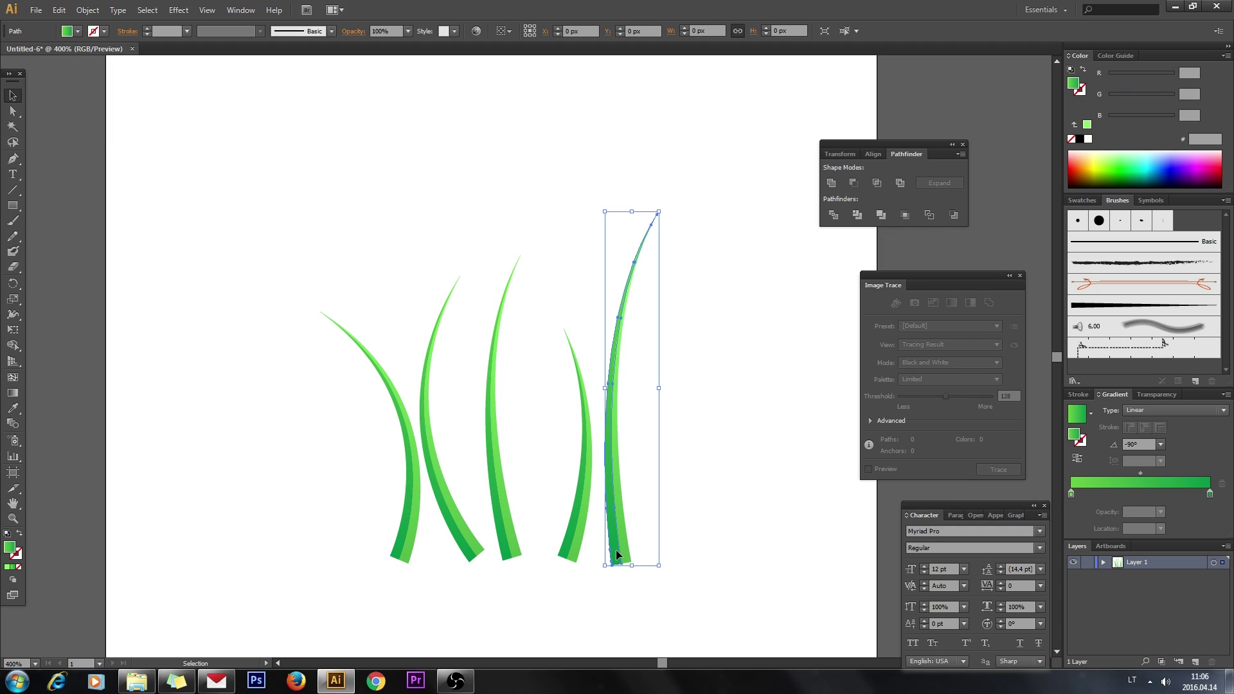
left_click(684, 569)
left_click_drag(654, 570, 603, 527)
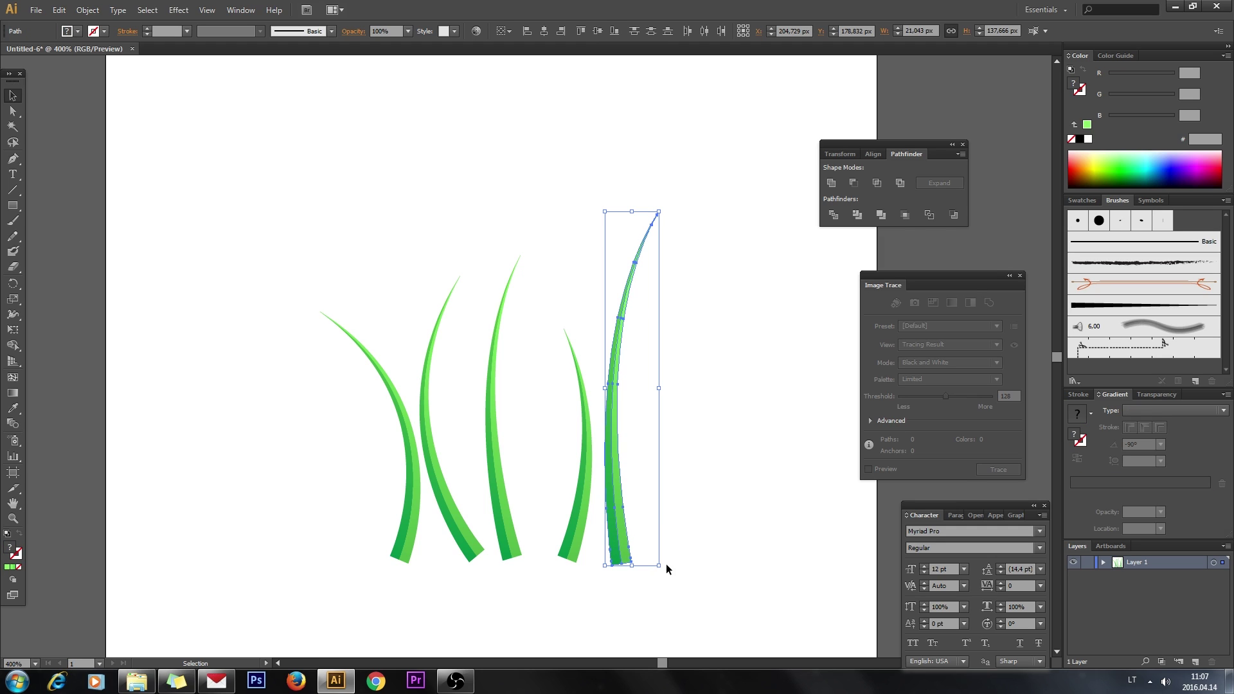
left_click(87, 10)
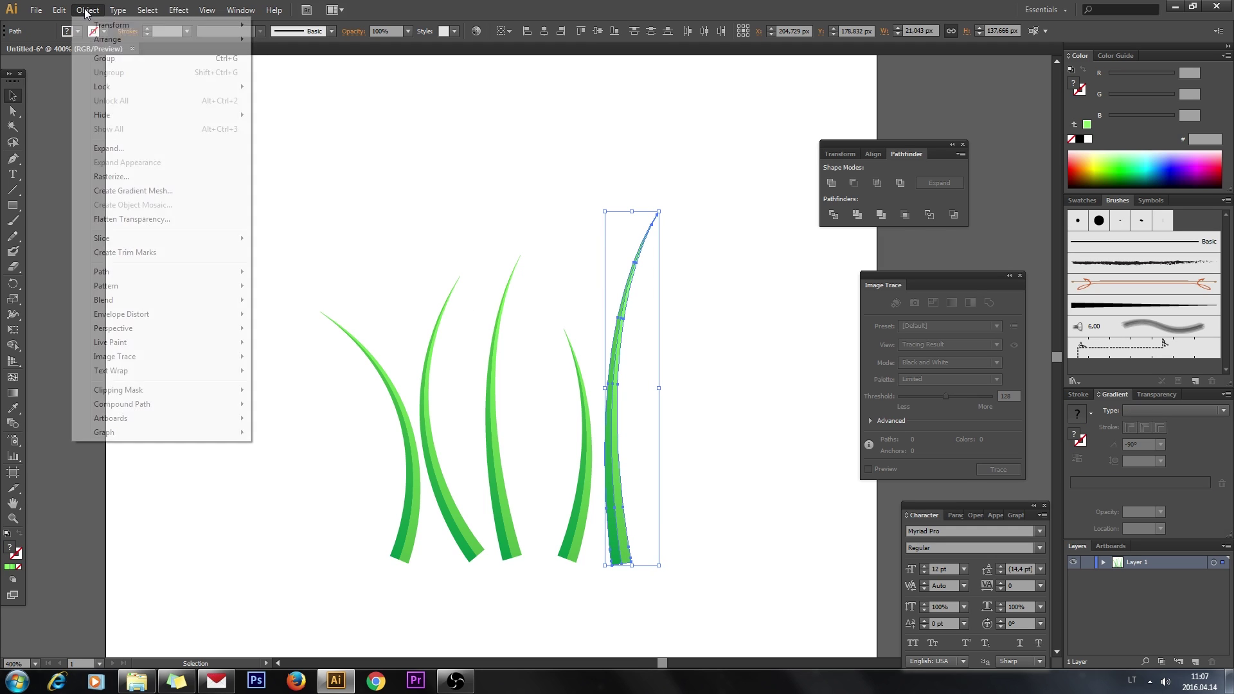
left_click(122, 59)
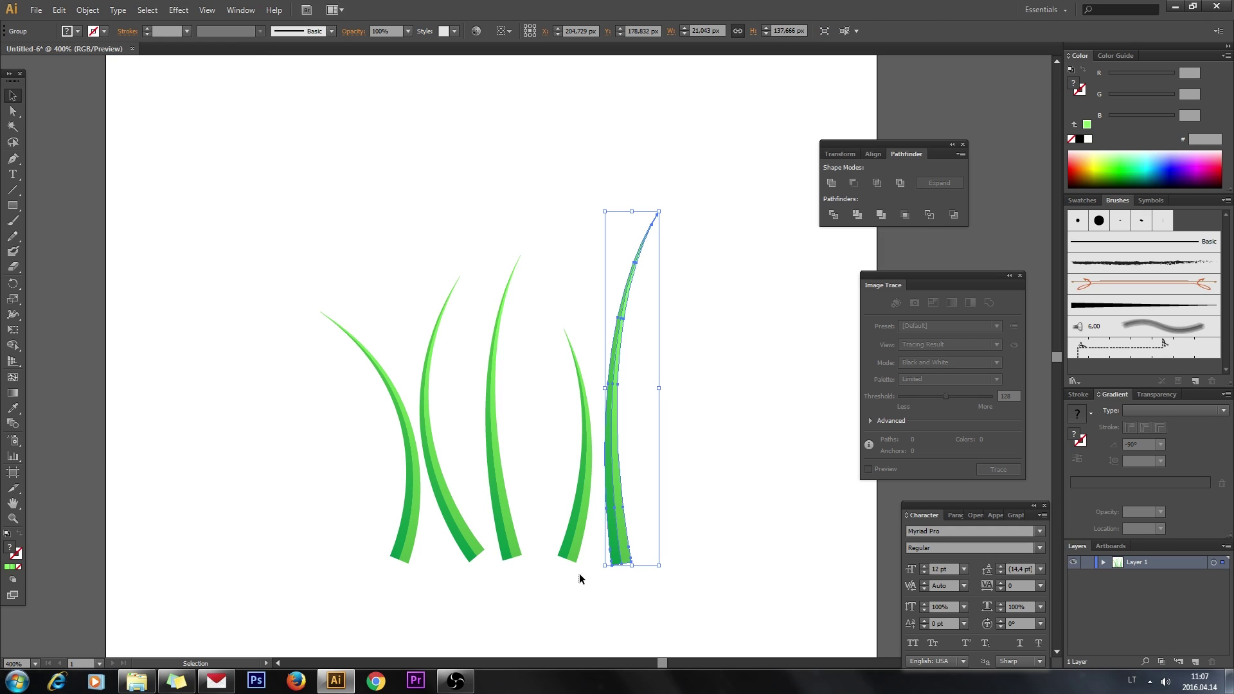
Step: Select both halves of the short fourth blade and group them
left_click(570, 549)
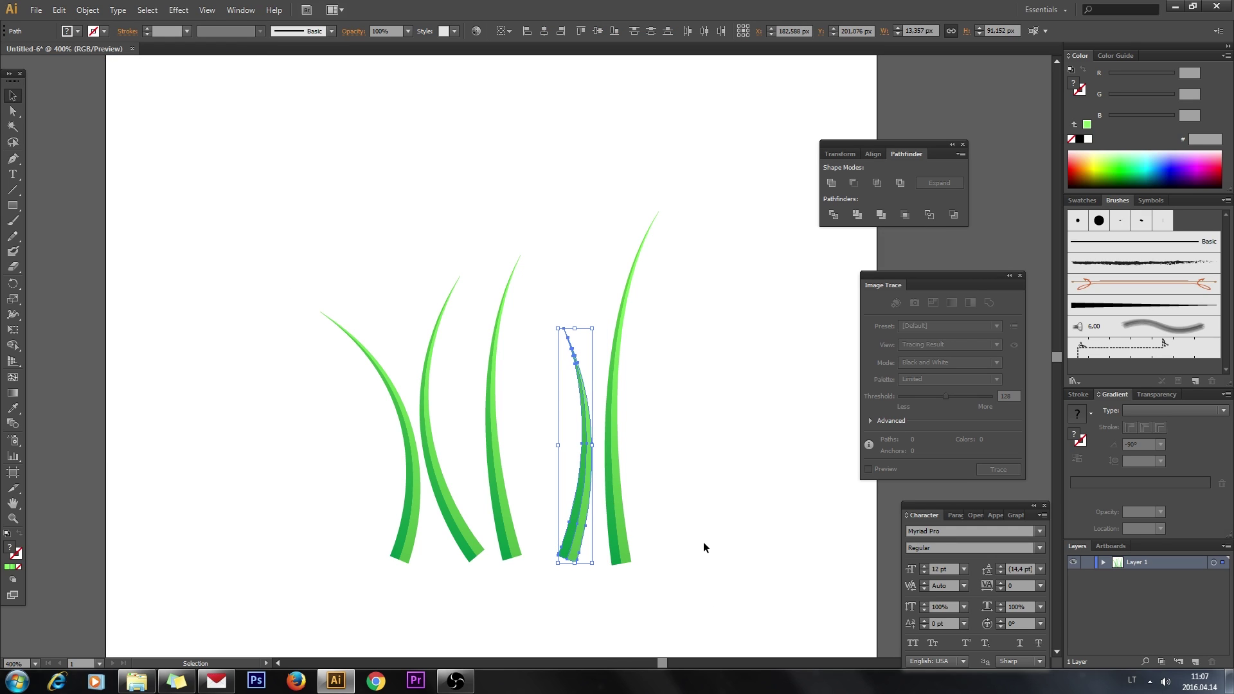
key("a")
key("v")
left_click(592, 512)
left_click(587, 514)
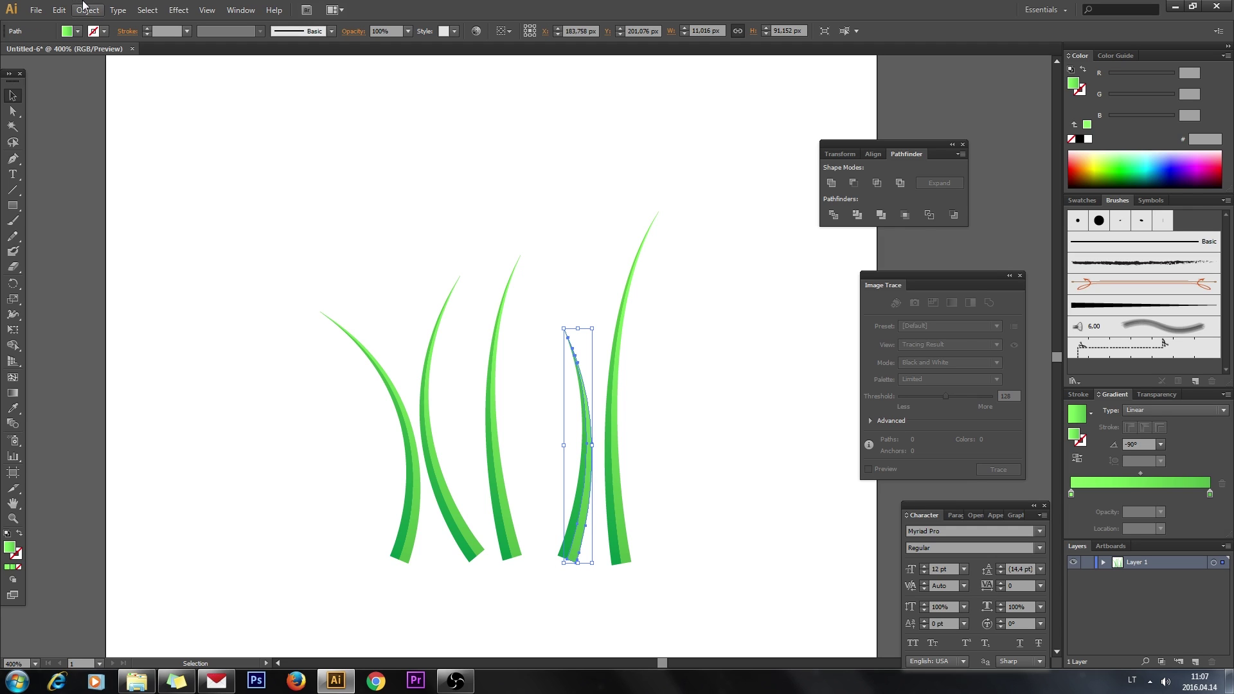
left_click(580, 541, "shift")
left_click(88, 10)
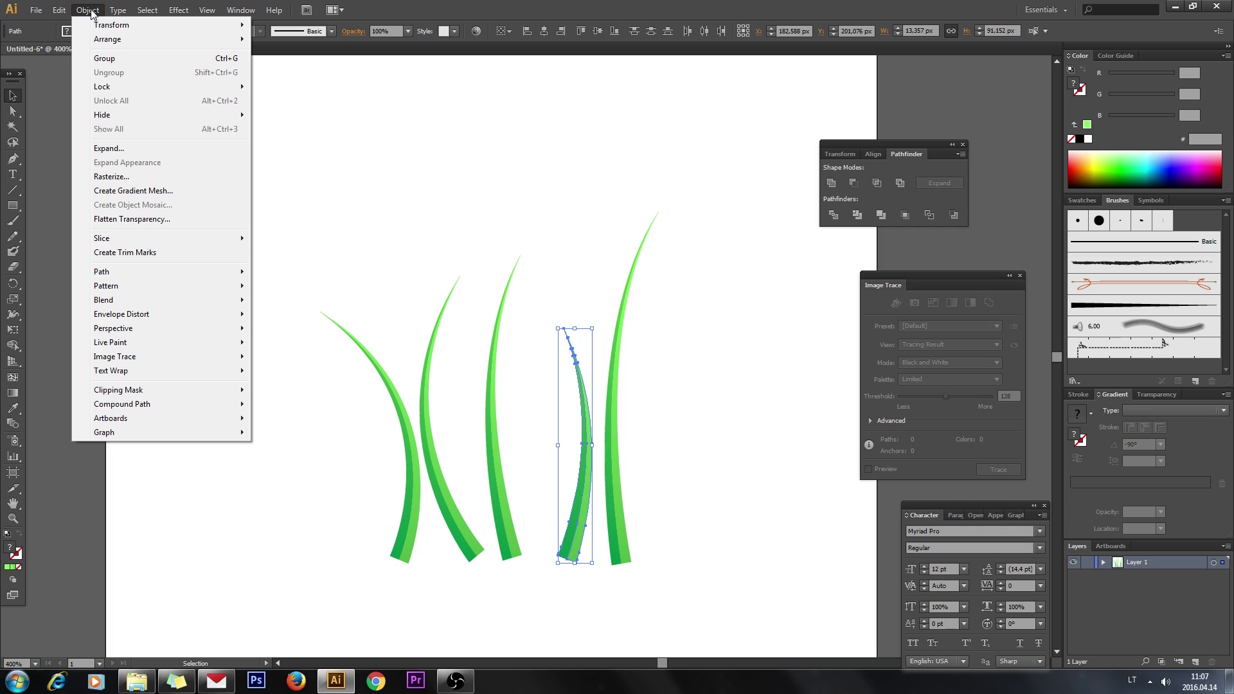
left_click(88, 10)
key("ctrl+g")
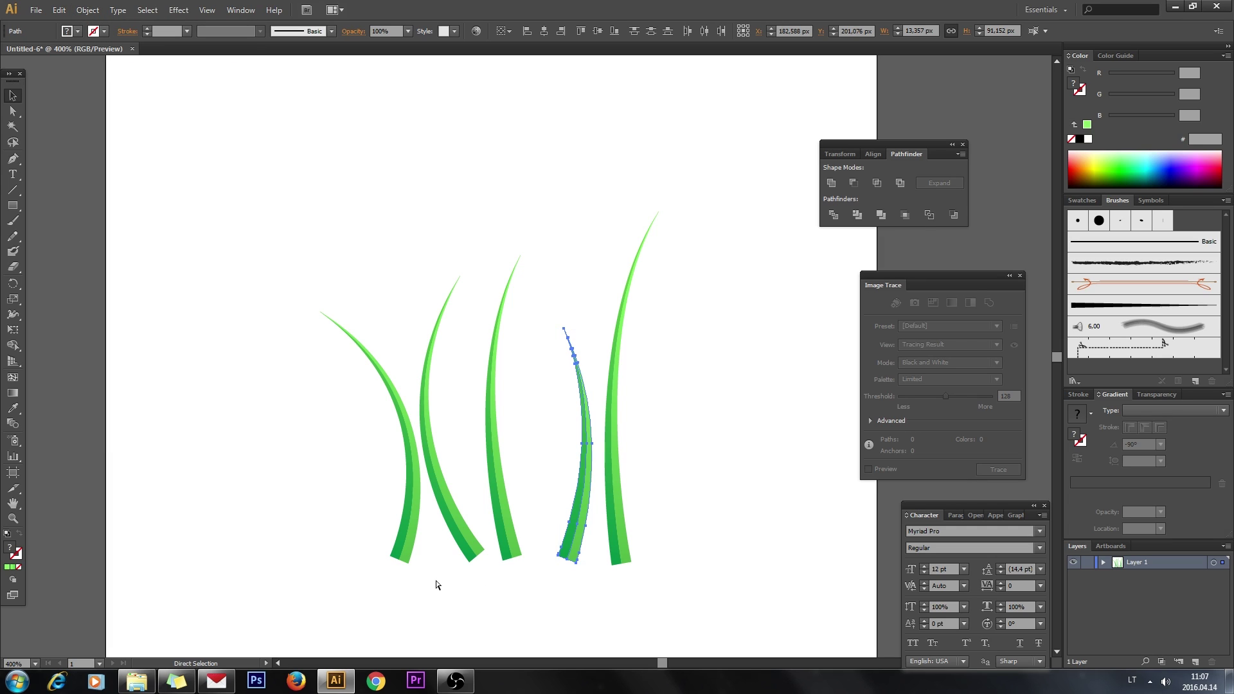
Step: Group the halves of the third, second and leftmost blades, each blade as its own group
left_click(509, 550)
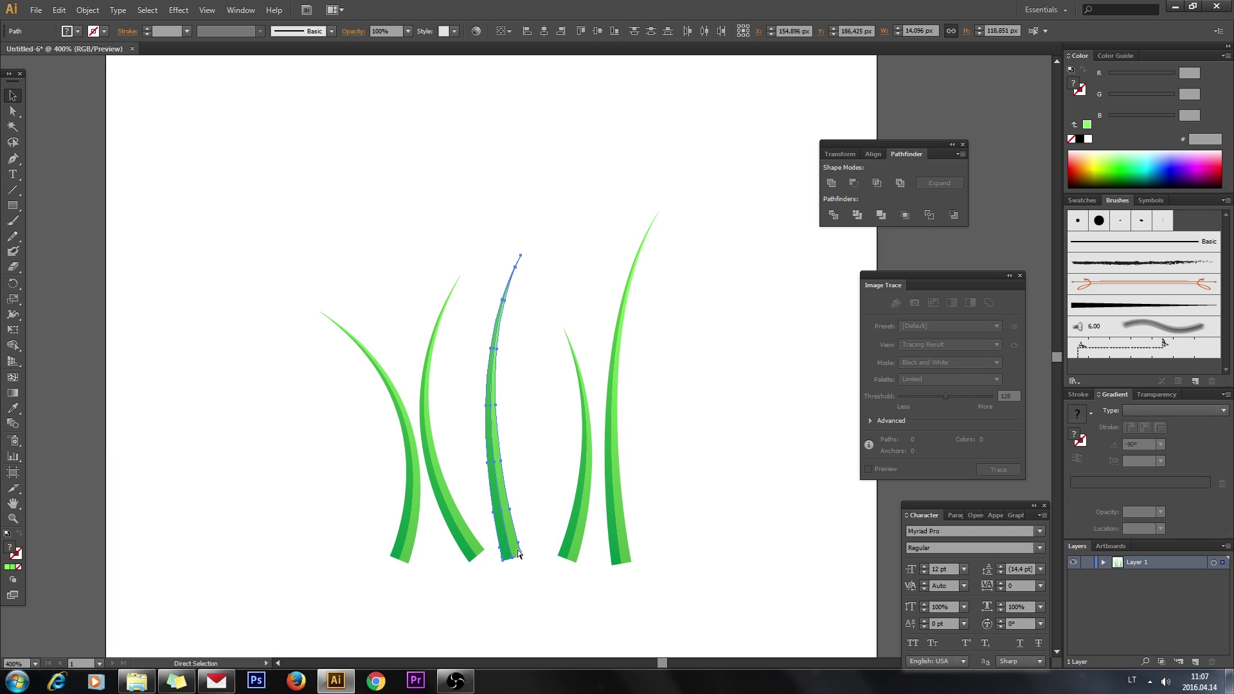
left_click(475, 553)
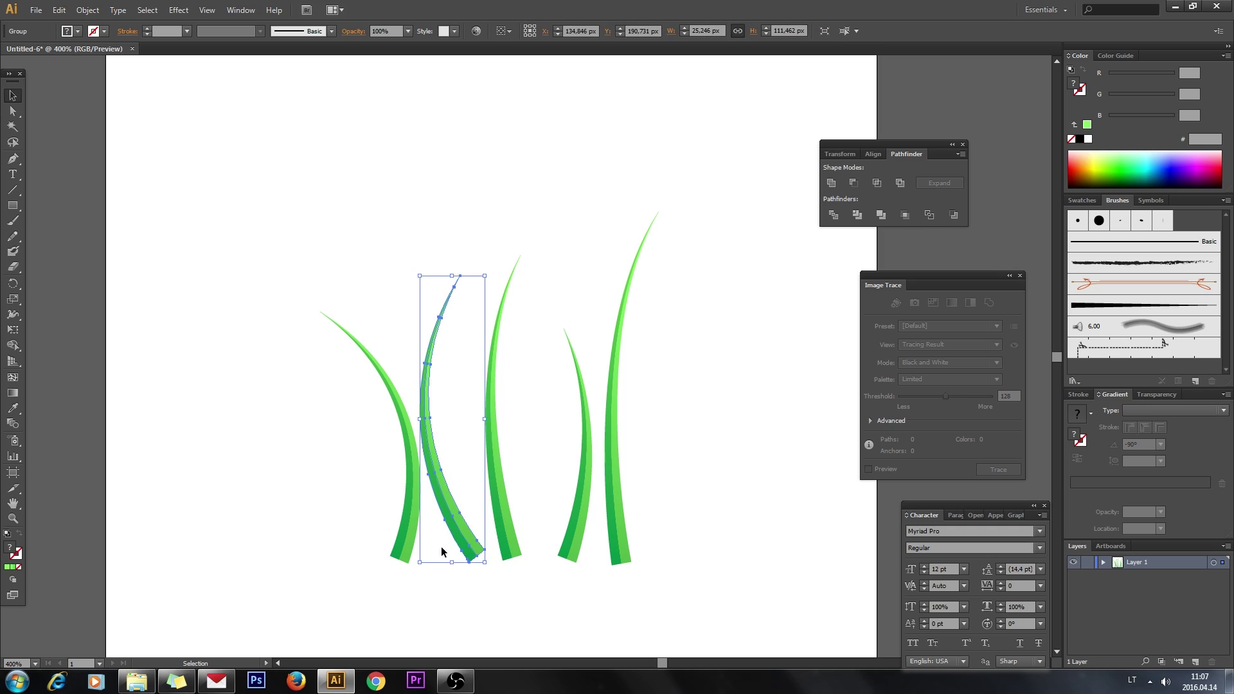
left_click(402, 556)
left_click(371, 547)
Step: Select each blade in turn to check that its halves are grouped, and clear the selection
left_click(410, 557)
left_click(450, 549)
left_click(457, 547)
left_click(511, 543)
left_click(577, 550)
left_click(620, 557)
left_click(685, 557)
Step: Move the fourth and fifth blades left, close to the third blade, and add the third blade to the selection
key("ctrl+minus")
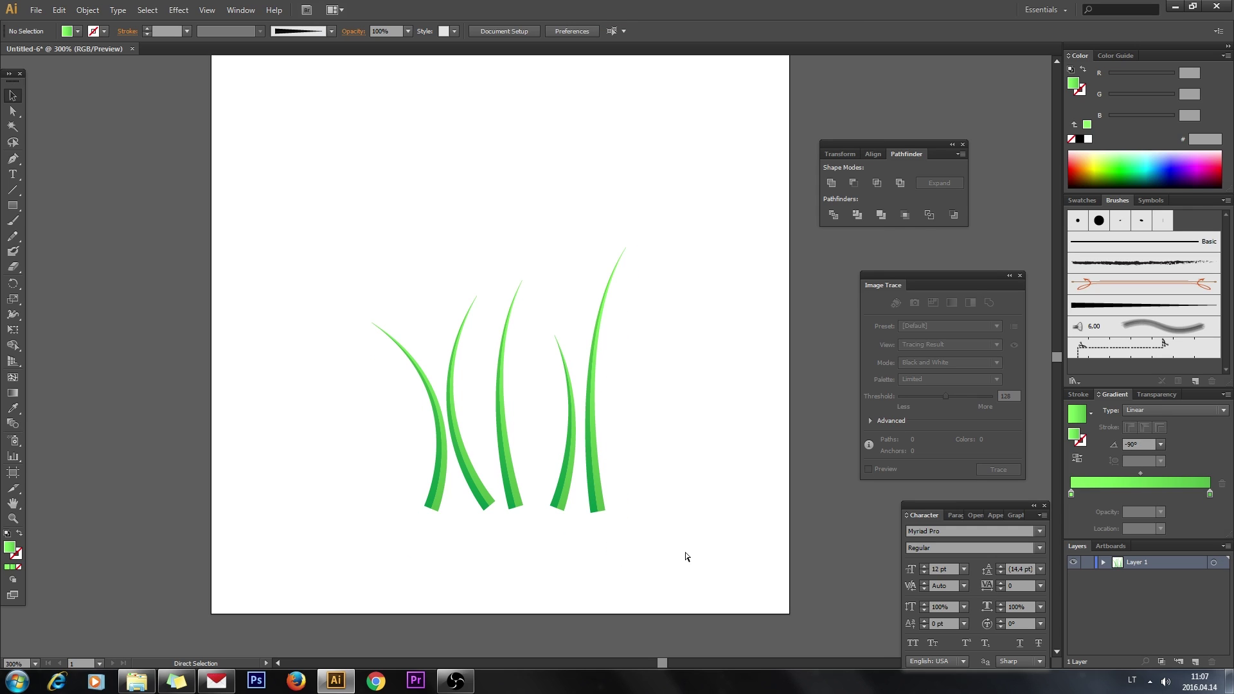
key("ctrl+plus")
scroll(646, 505, "up", 1)
key("ctrl+minus")
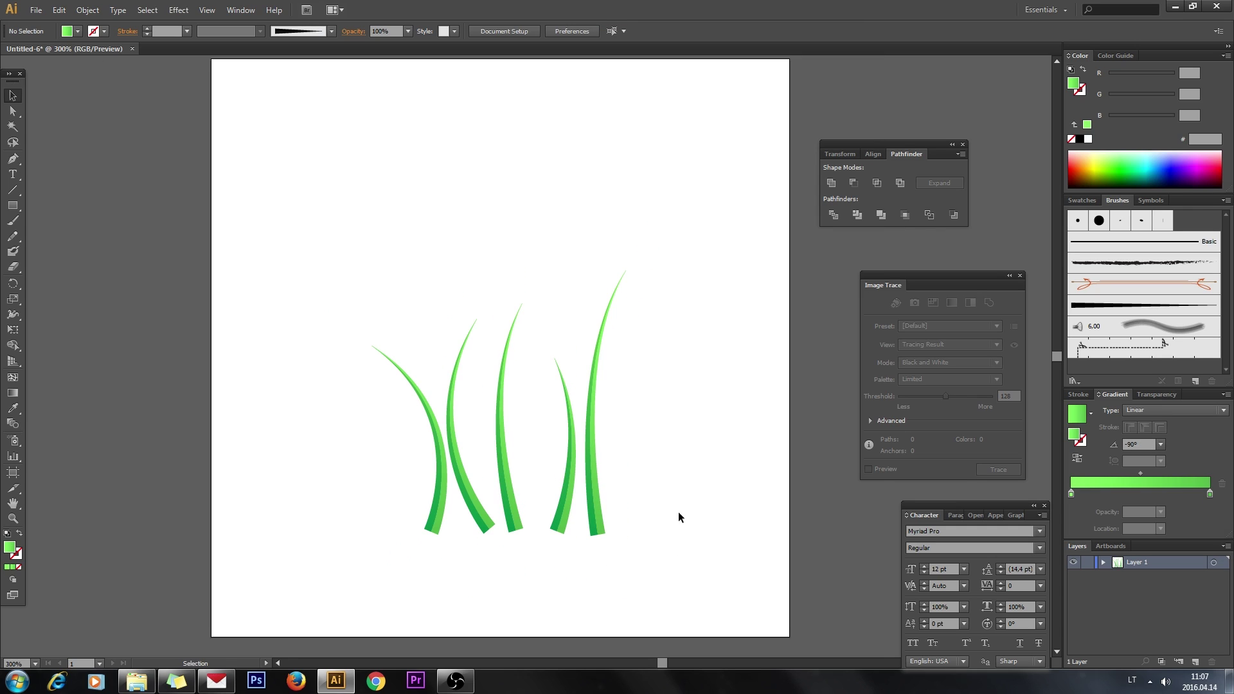
key("ctrl+z")
key("ctrl+z")
key("ctrl+z")
key("ctrl+z")
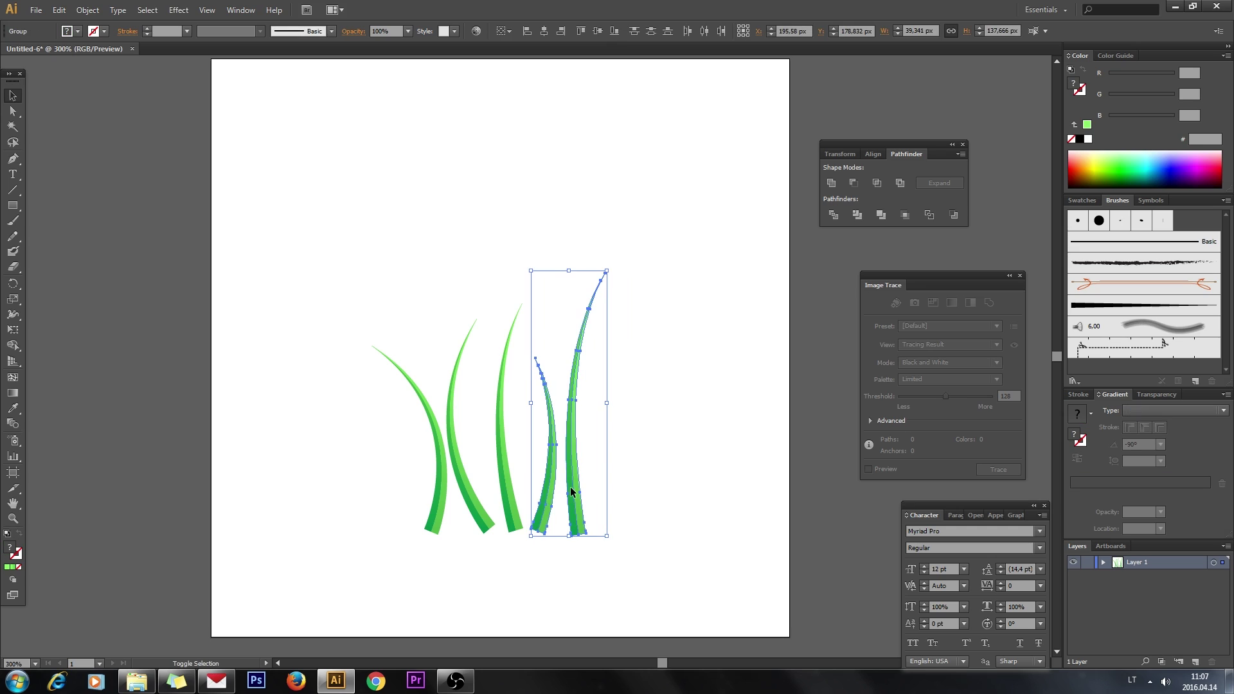
key("ctrl+z")
key("ctrl+z")
key("ctrl+z")
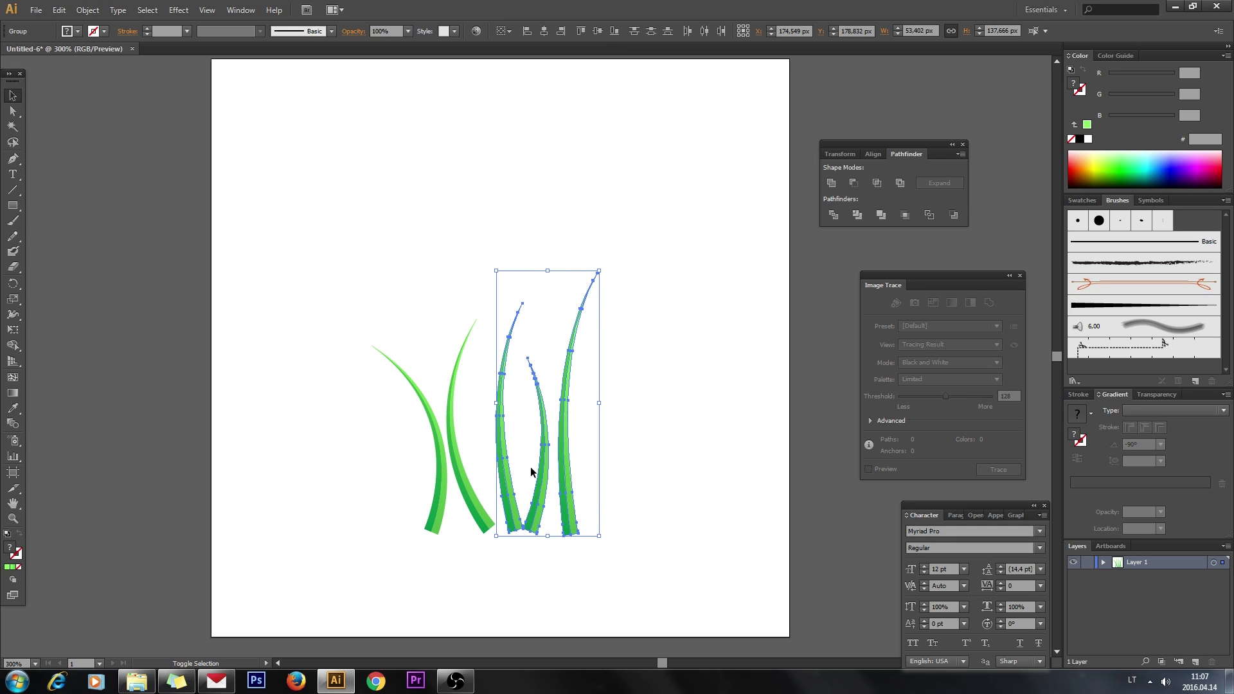
Step: Pull the four right blades together and shift them left so the second blade overlaps the leftmost one
left_click_drag(586, 498, 453, 485)
key("ctrl+z")
key("ctrl+z")
key("ctrl+z")
key("ctrl+z")
key("ctrl+z")
key("ctrl+z")
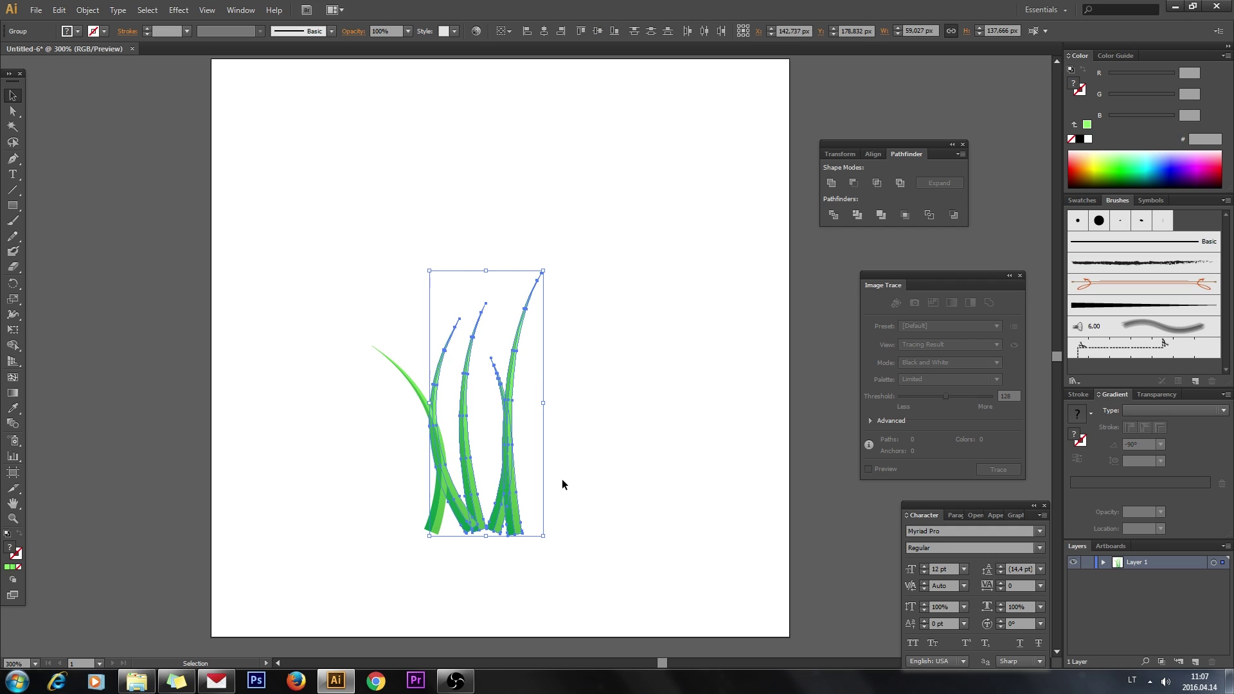
Step: Duplicate the tuft sideways into an overlapping row of six, and scale the row down to about half the artboard's width
left_click_drag(460, 469, 320, 365)
left_click_drag(314, 169, 314, 214)
left_click_drag(382, 393, 255, 361)
left_click_drag(308, 394, 535, 394)
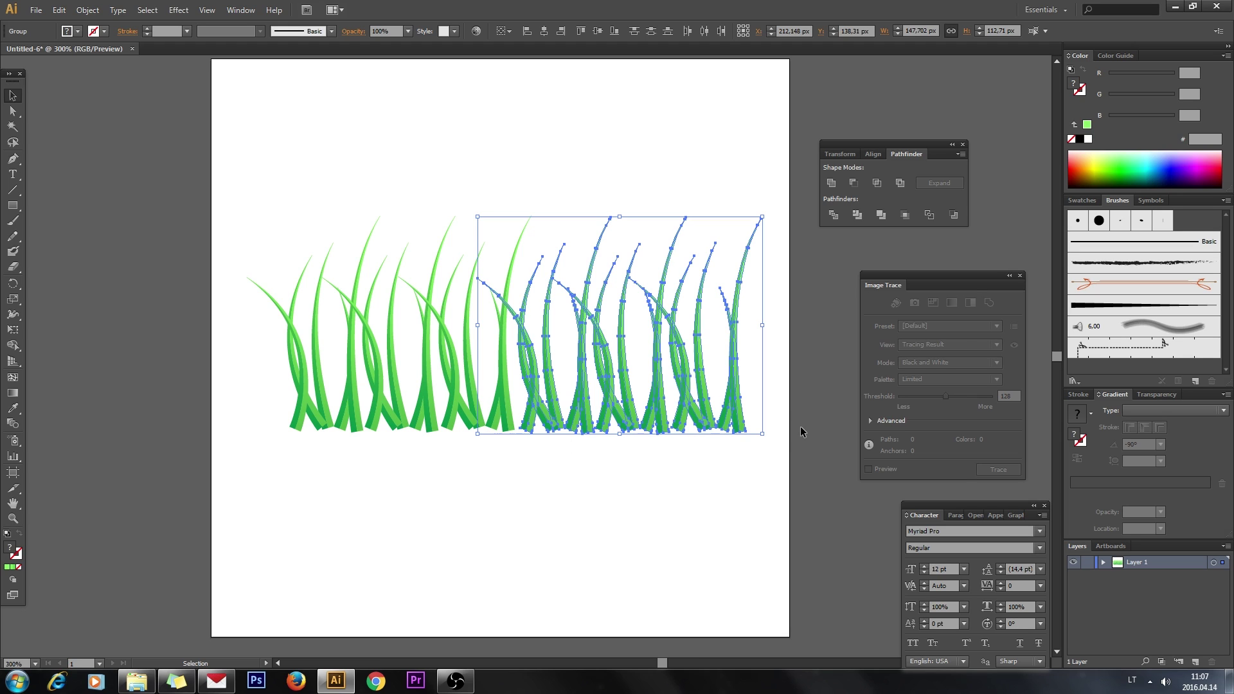
left_click(468, 413, "shift")
left_click_drag(762, 324, 563, 324)
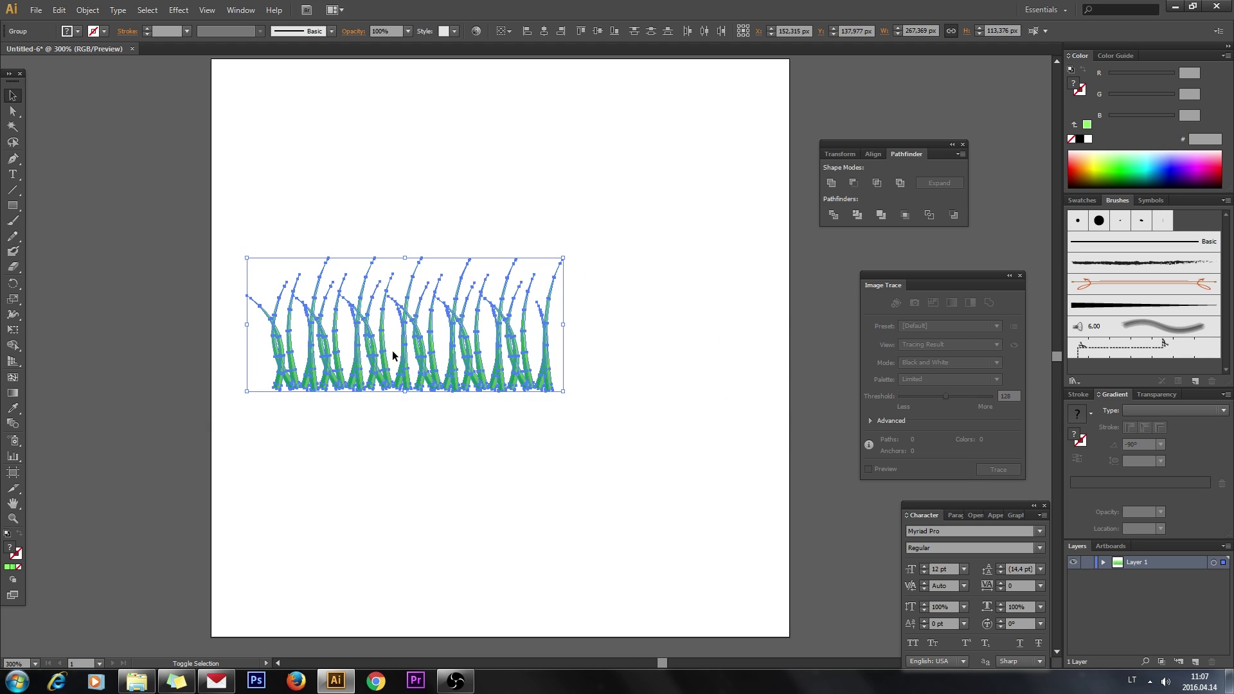
Step: Duplicate the grass row to span the artboard's width, and overlay a slightly offset copy to thicken it
left_click_drag(388, 367, 664, 375)
left_click(795, 500)
key("ctrl+minus")
left_click_drag(799, 399, 445, 367)
left_click_drag(709, 365, 688, 364)
left_click_drag(434, 396, 432, 395)
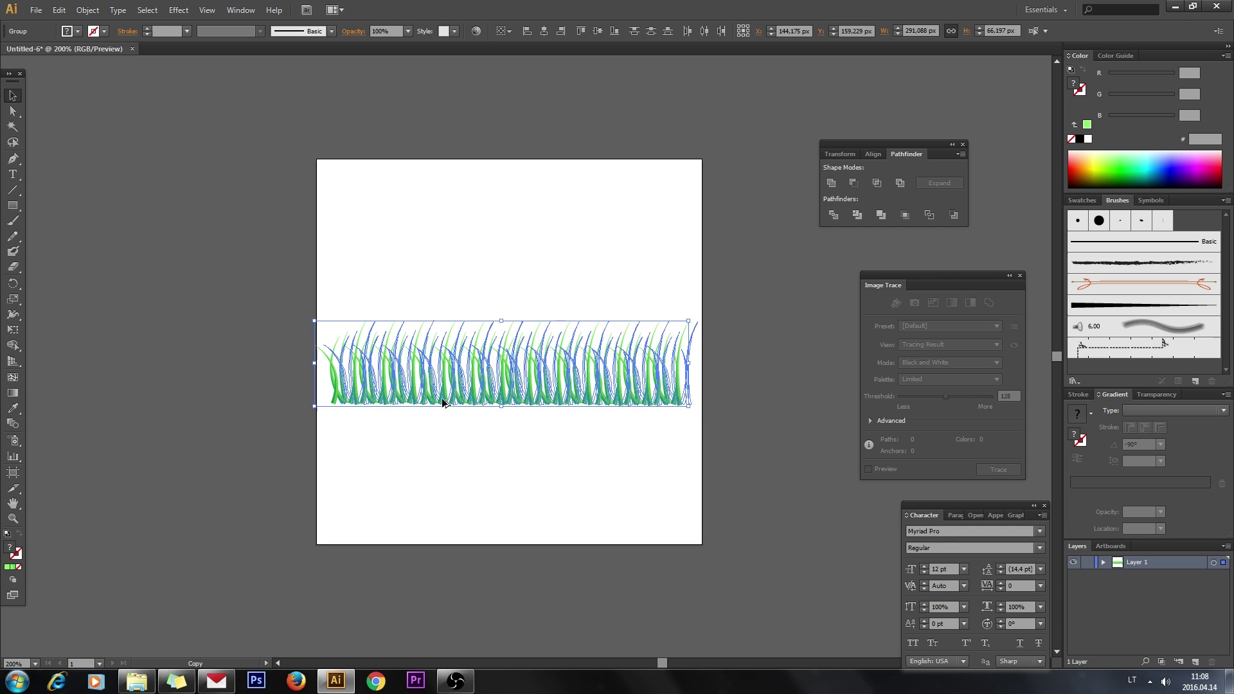
left_click(487, 471)
key("ctrl+plus")
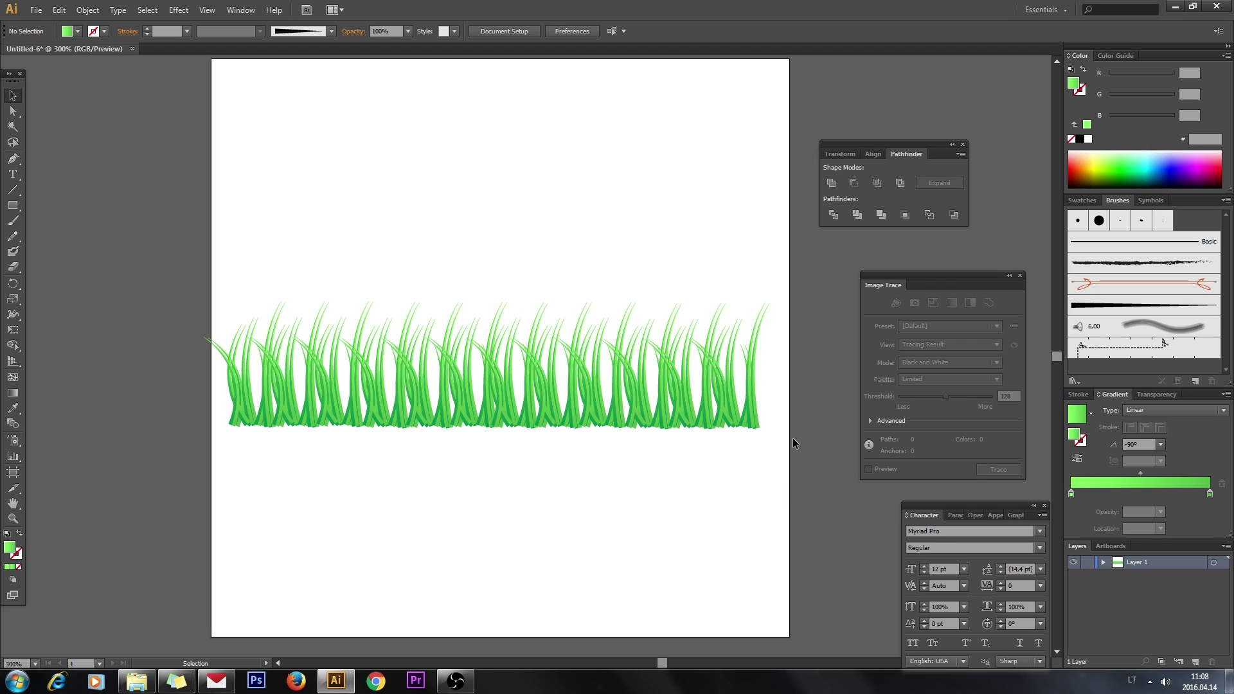
Step: Select all the grass blades and hide the selection edges so the artwork stays readable
left_click(570, 414)
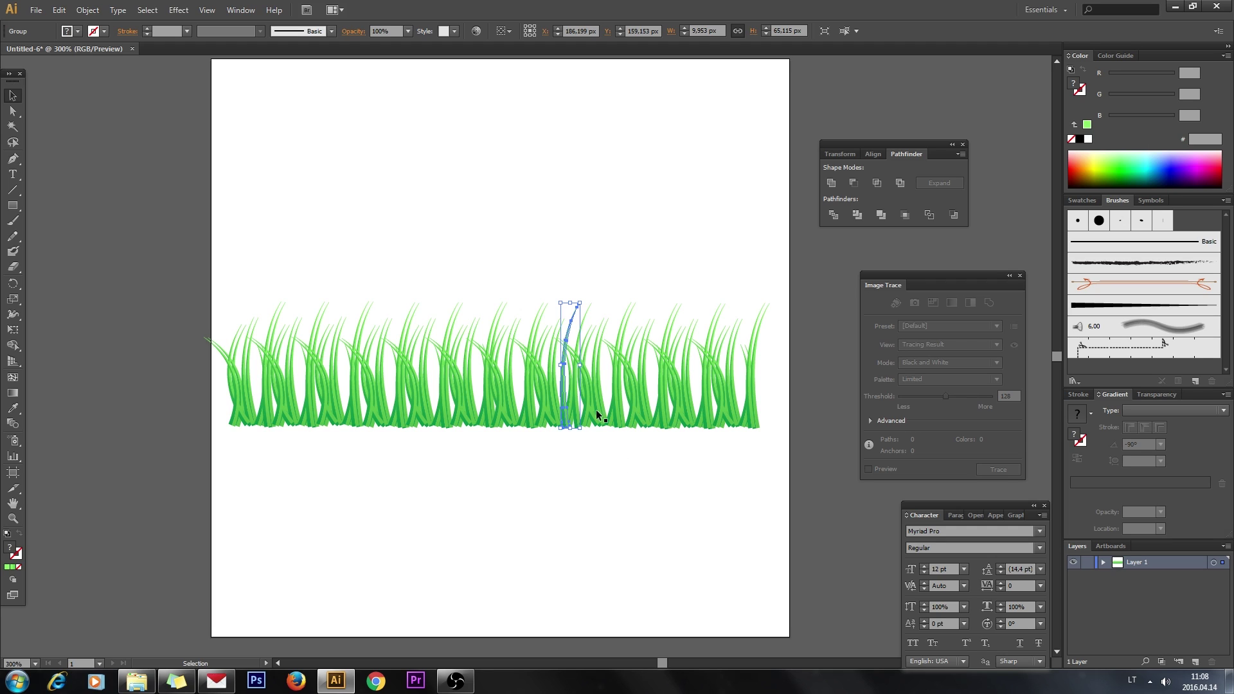
left_click_drag(782, 433, 188, 404)
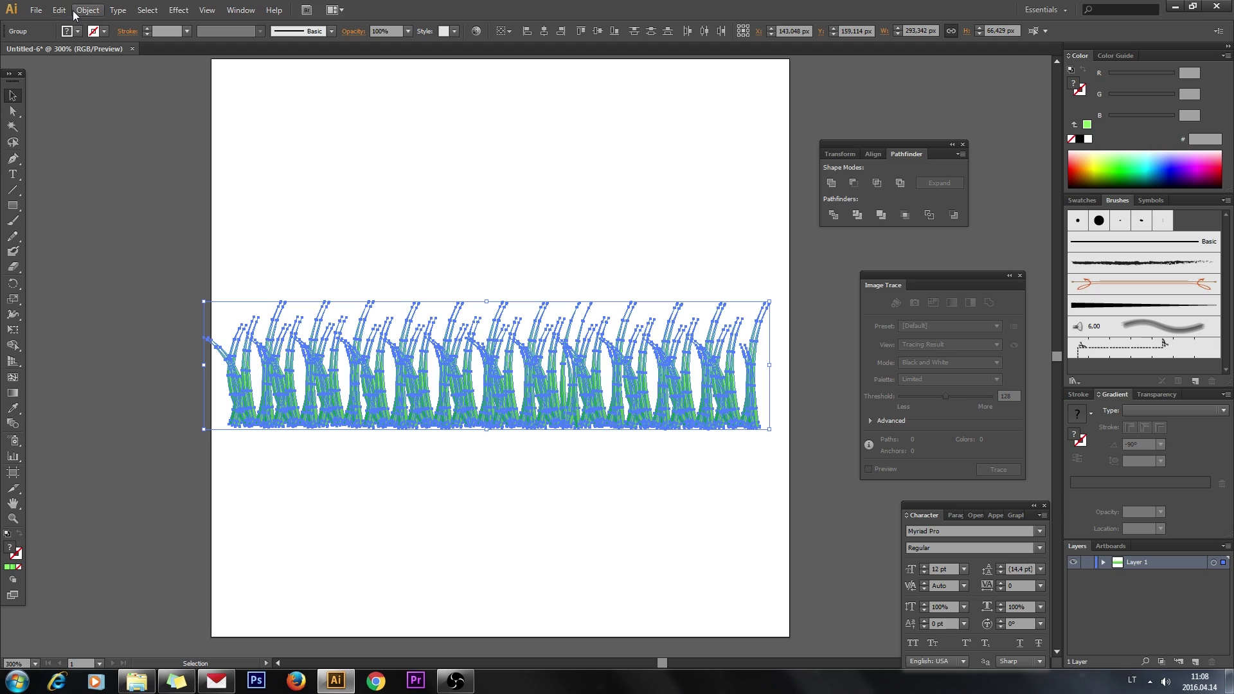
left_click(205, 11)
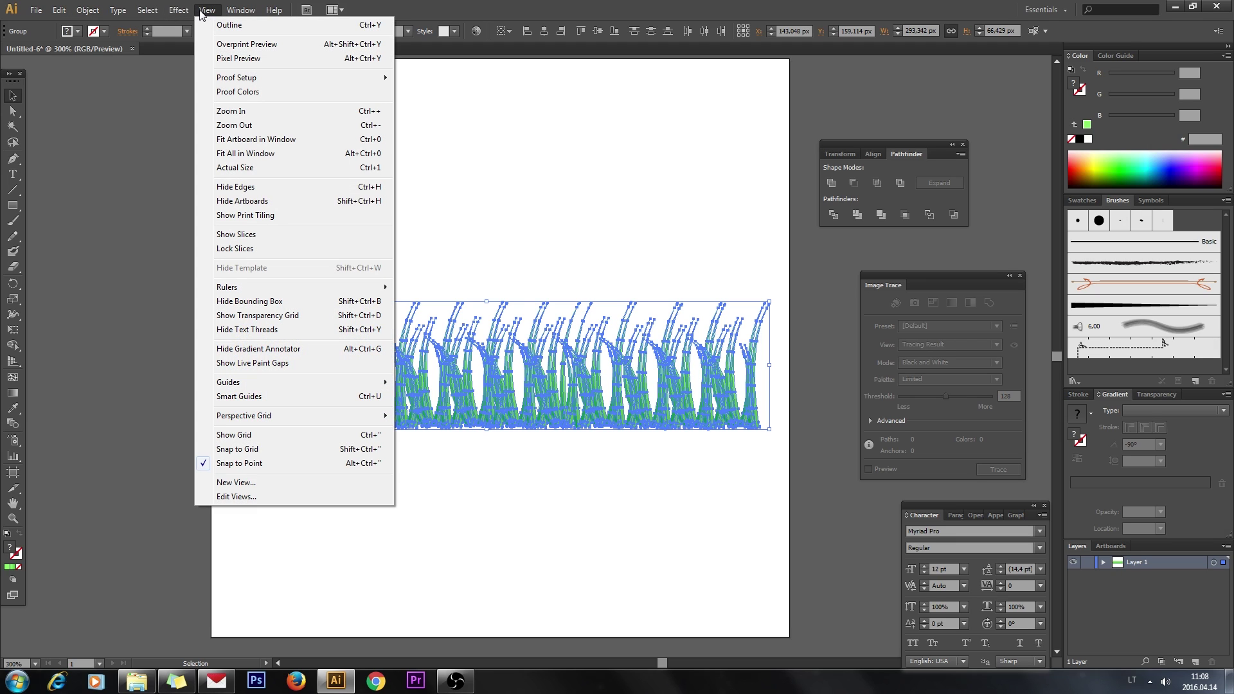
left_click(263, 187)
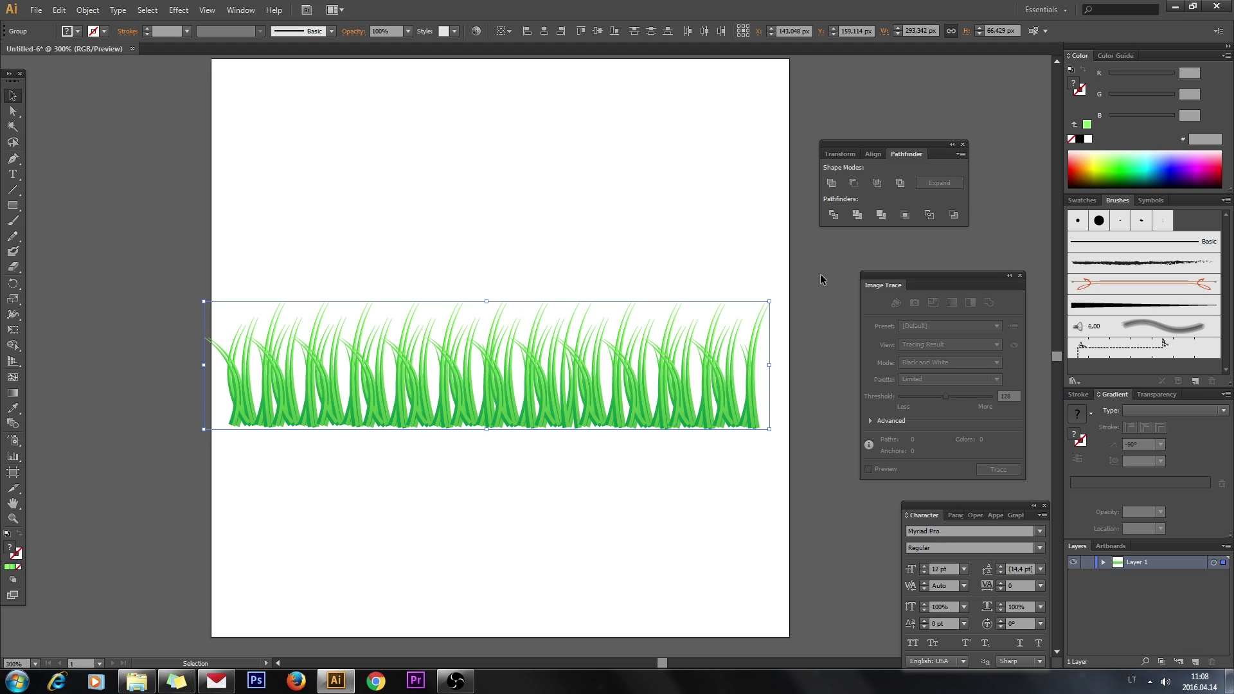
key("ctrl+plus")
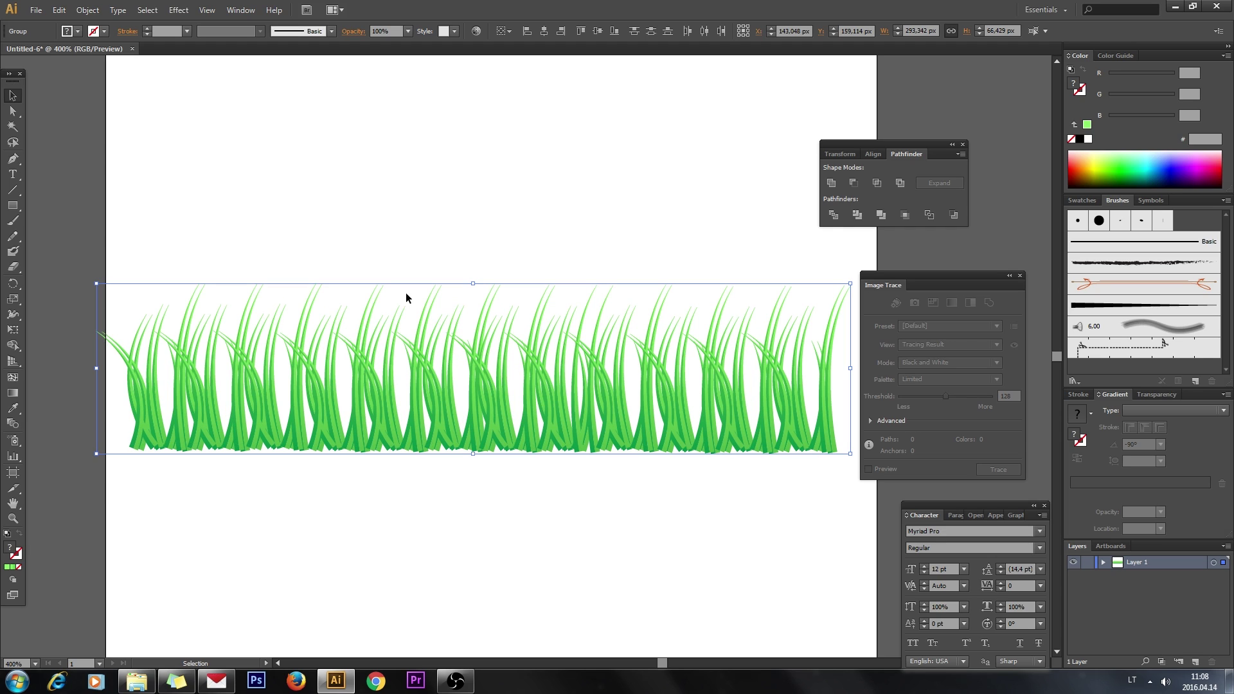
key("ctrl+minus")
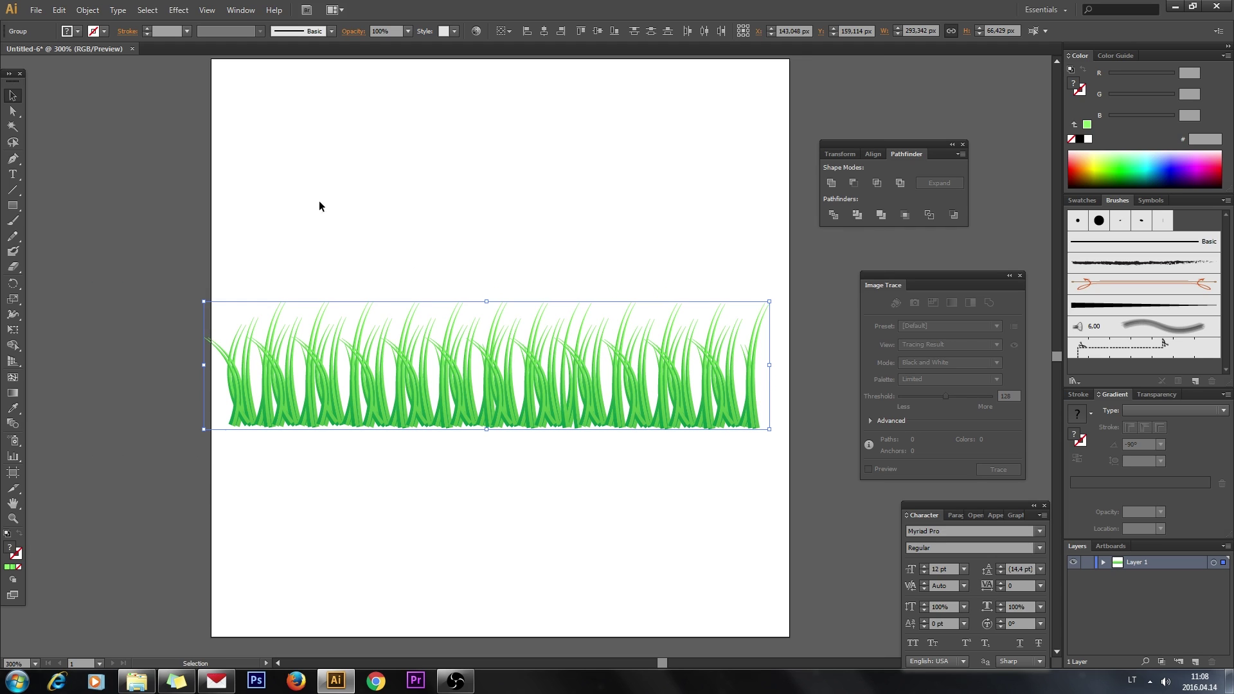
Step: Start Transform Each on the selected blades with the Random and Preview options enabled
left_click(87, 10)
mouse_move(112, 27)
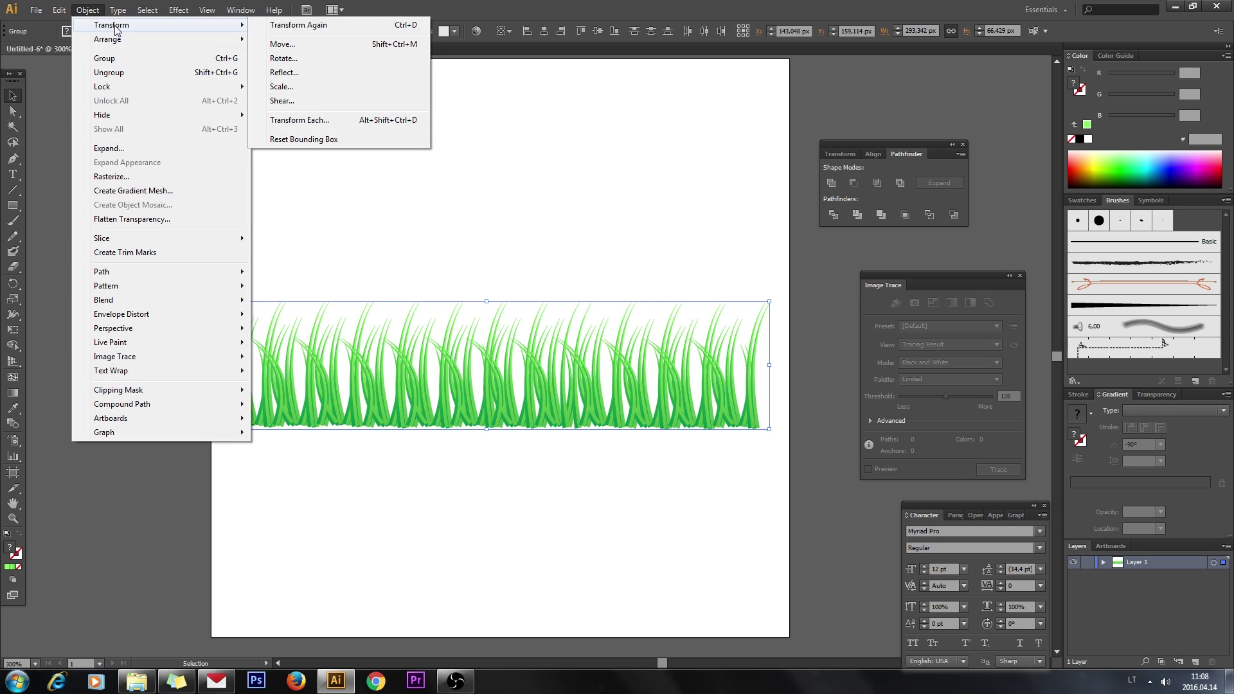
left_click(324, 119)
left_click_drag(889, 183, 919, 199)
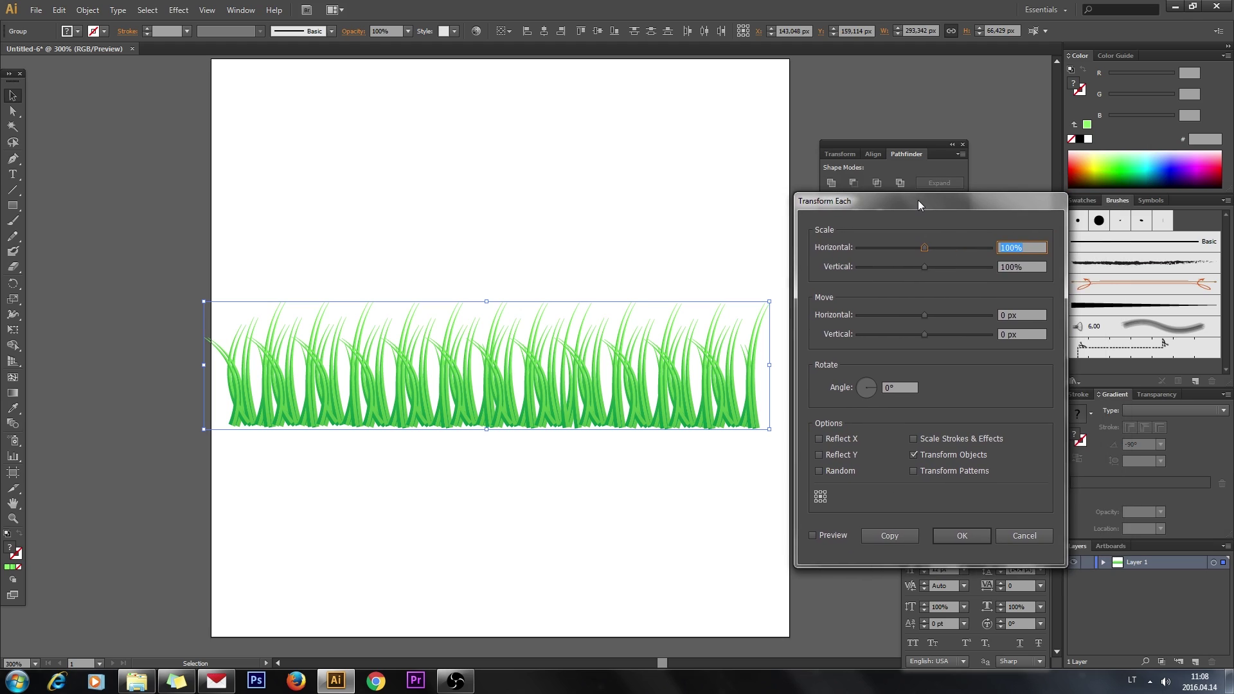
left_click(841, 470)
left_click(831, 534)
Step: Try rotation angles of 10° and 20° for the random transform, and settle on 30°
left_click(899, 387)
type("10")
left_click(1025, 334)
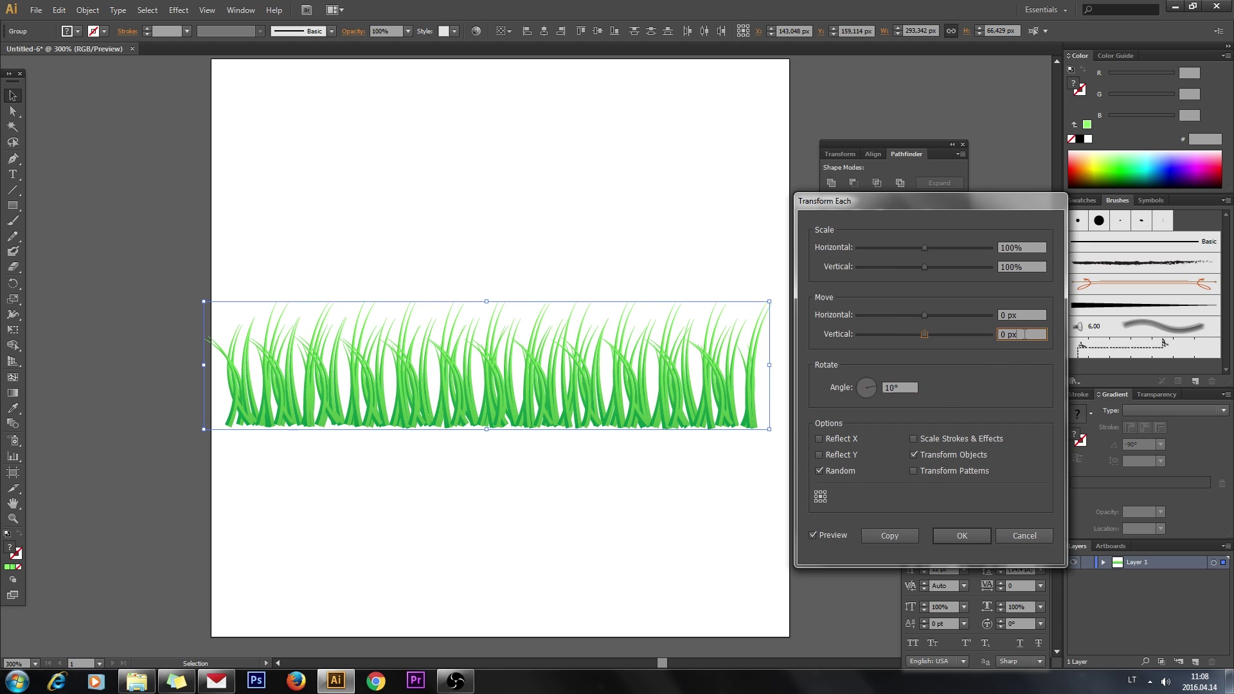
key("Tab")
type("20")
left_click(1024, 336)
key("Tab")
type("30")
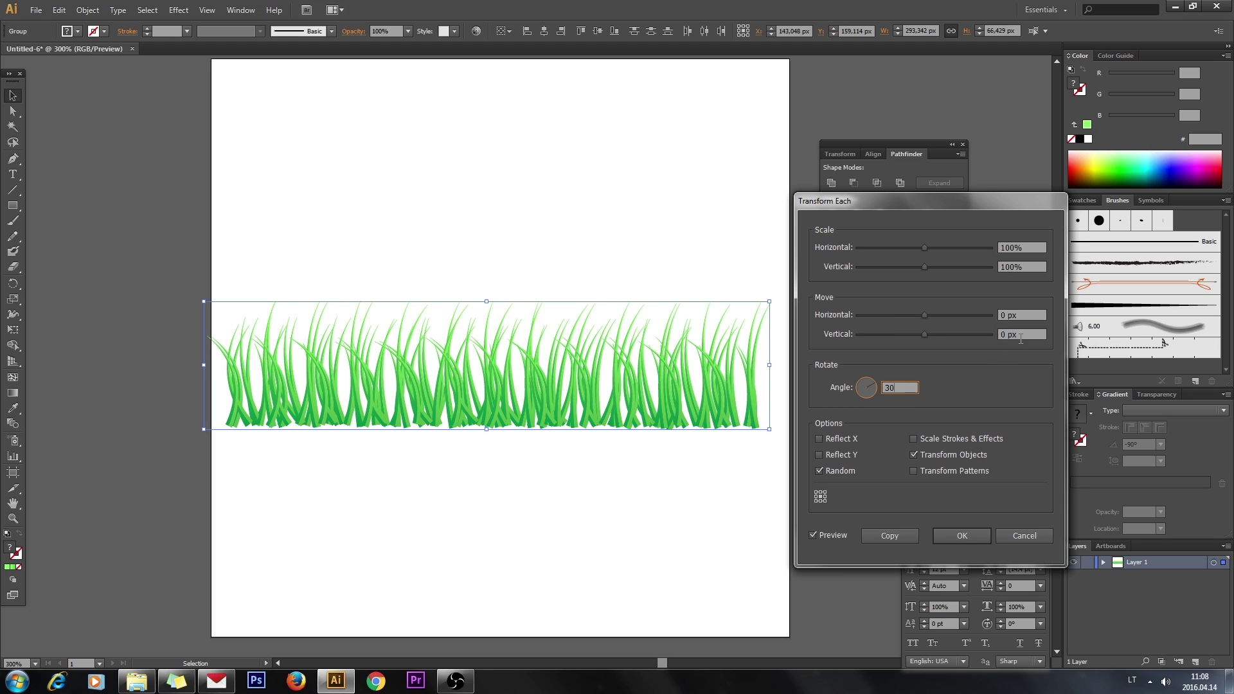
key("shift+Tab")
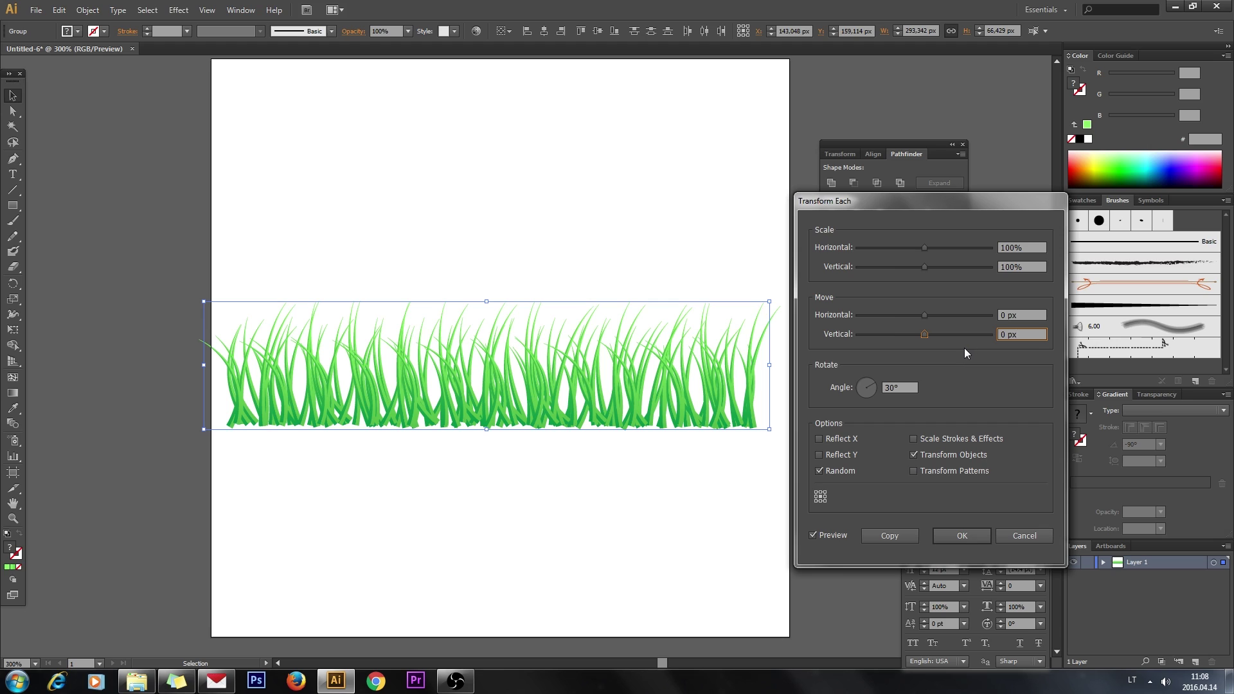
Step: Set the random transform's horizontal move to 10 px and its horizontal and vertical scale to 70%
left_click(1027, 313)
type("10")
left_click(1026, 333)
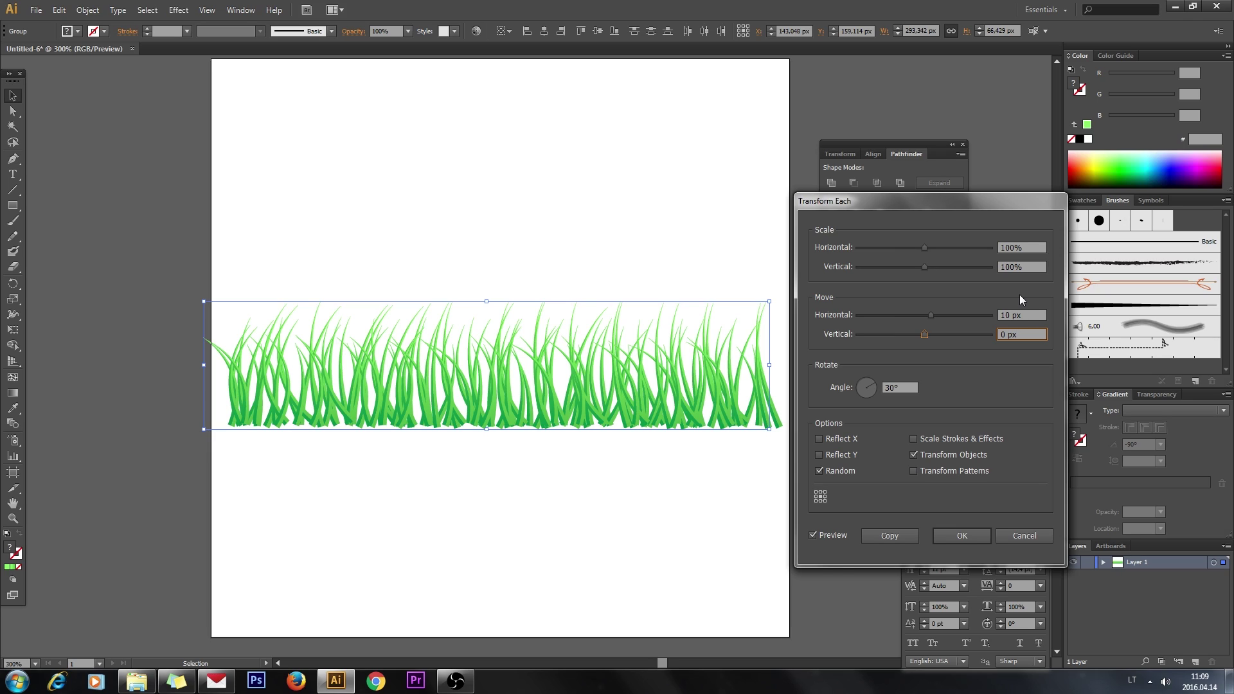
left_click(1028, 253)
type("70")
key("Tab")
type("70")
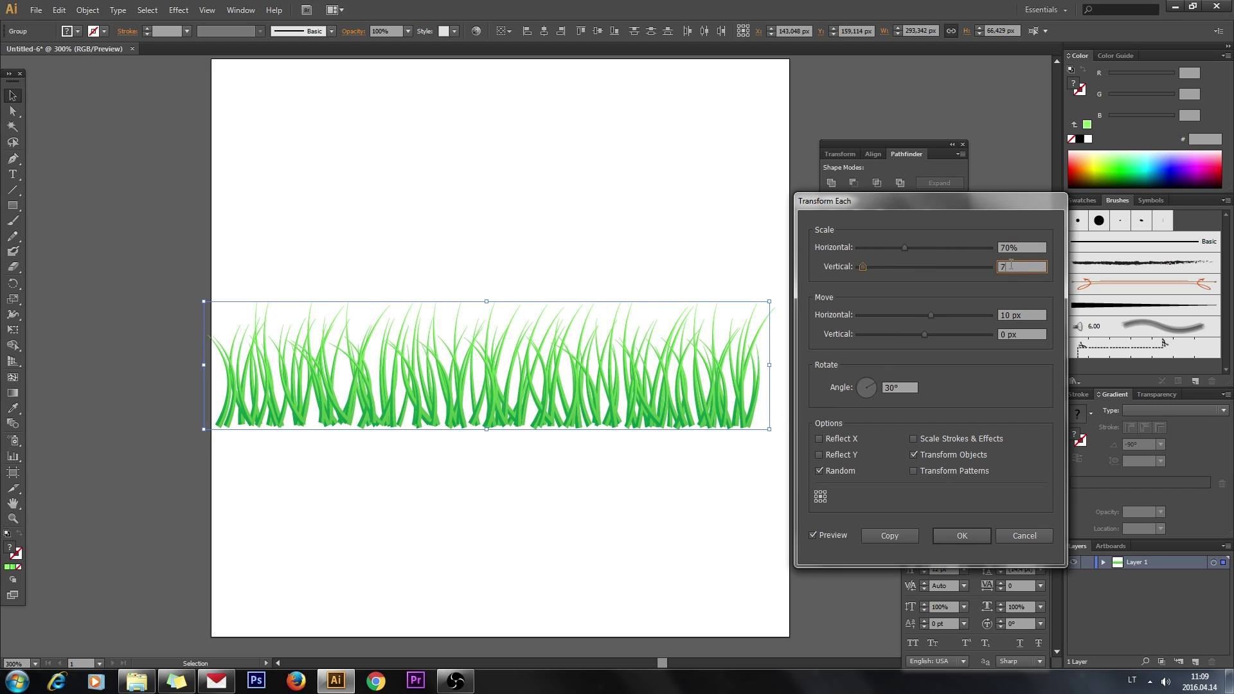
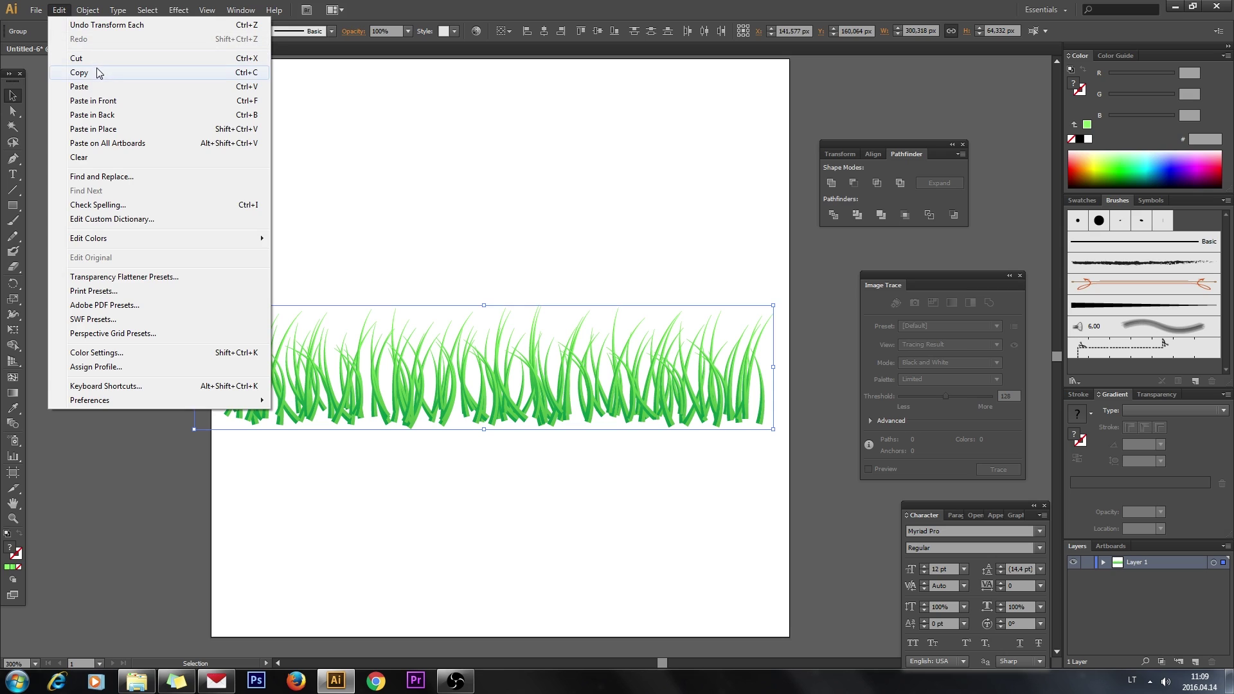
Step: Copy the randomized grass blades and paste the copy in front of the originals
left_click(96, 69)
left_click(60, 11)
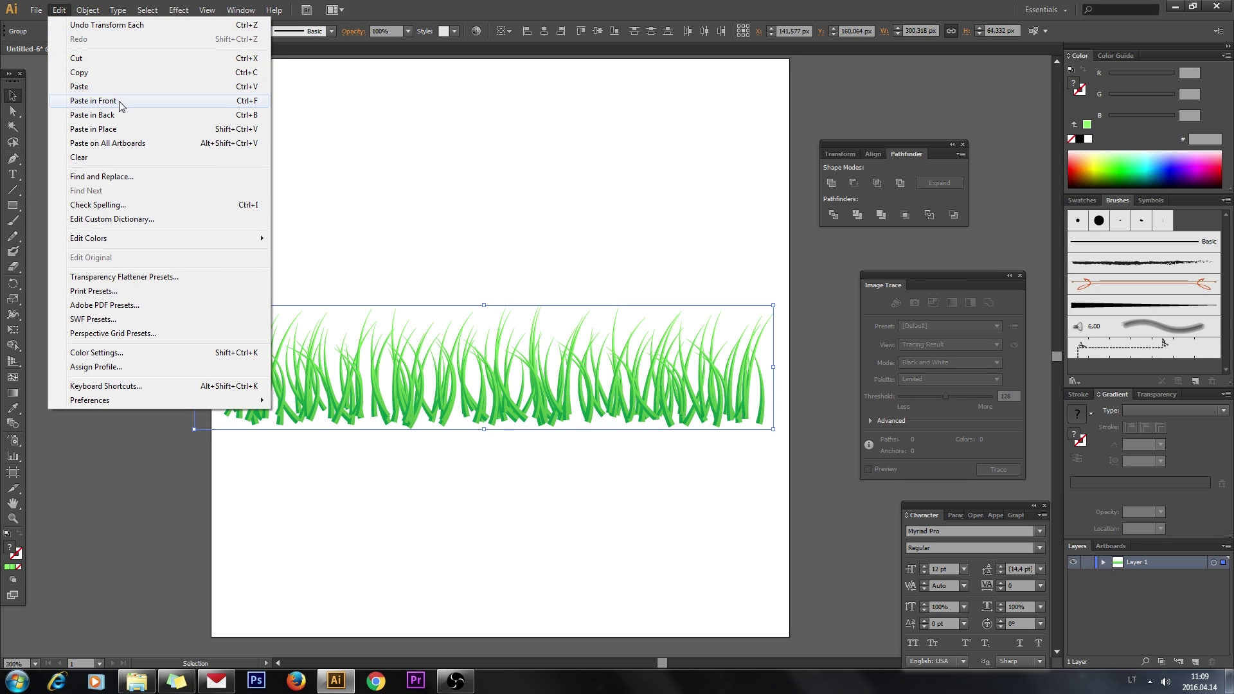
left_click(118, 102)
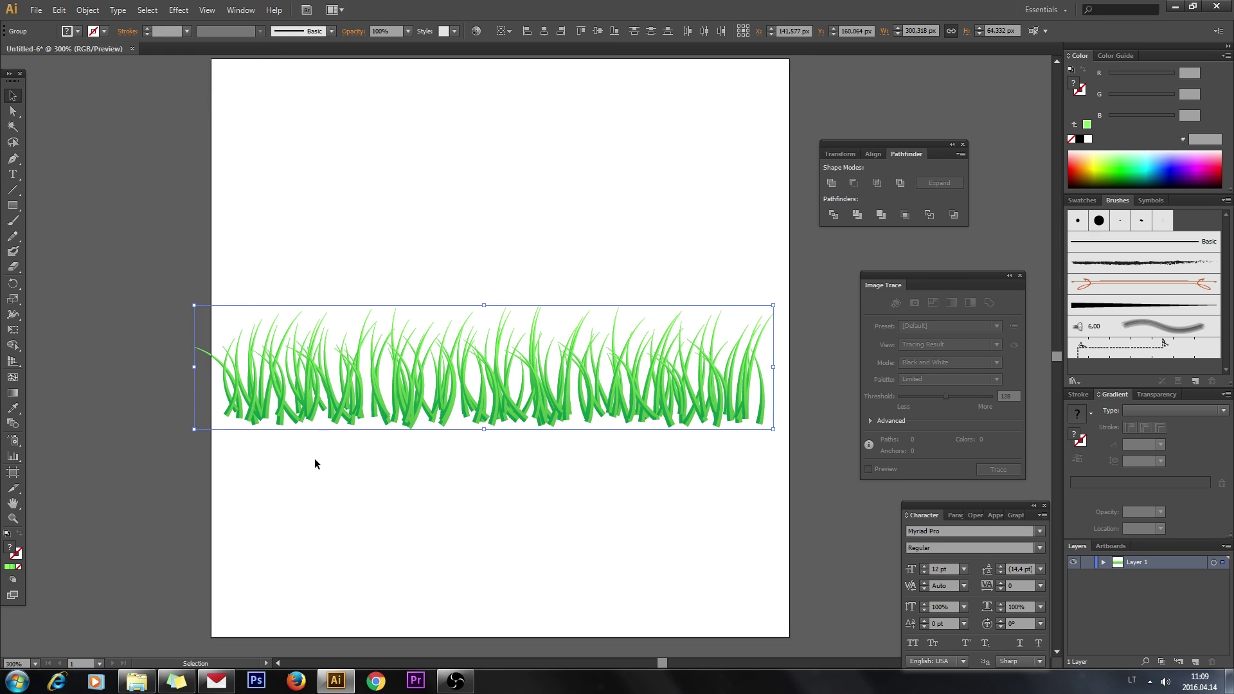
Step: Select all the blades and use Transform Each with a 10° rotation and 150% horizontal and vertical scale
left_click_drag(166, 457, 809, 207)
left_click(88, 10)
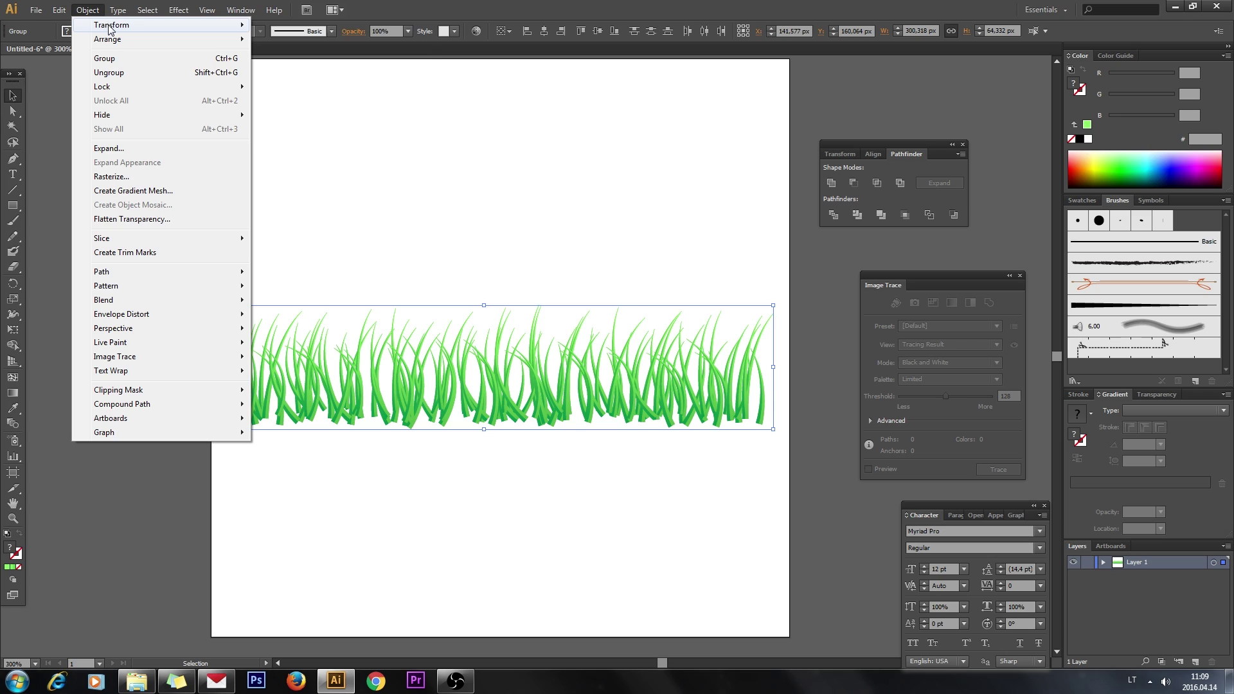
mouse_move(110, 29)
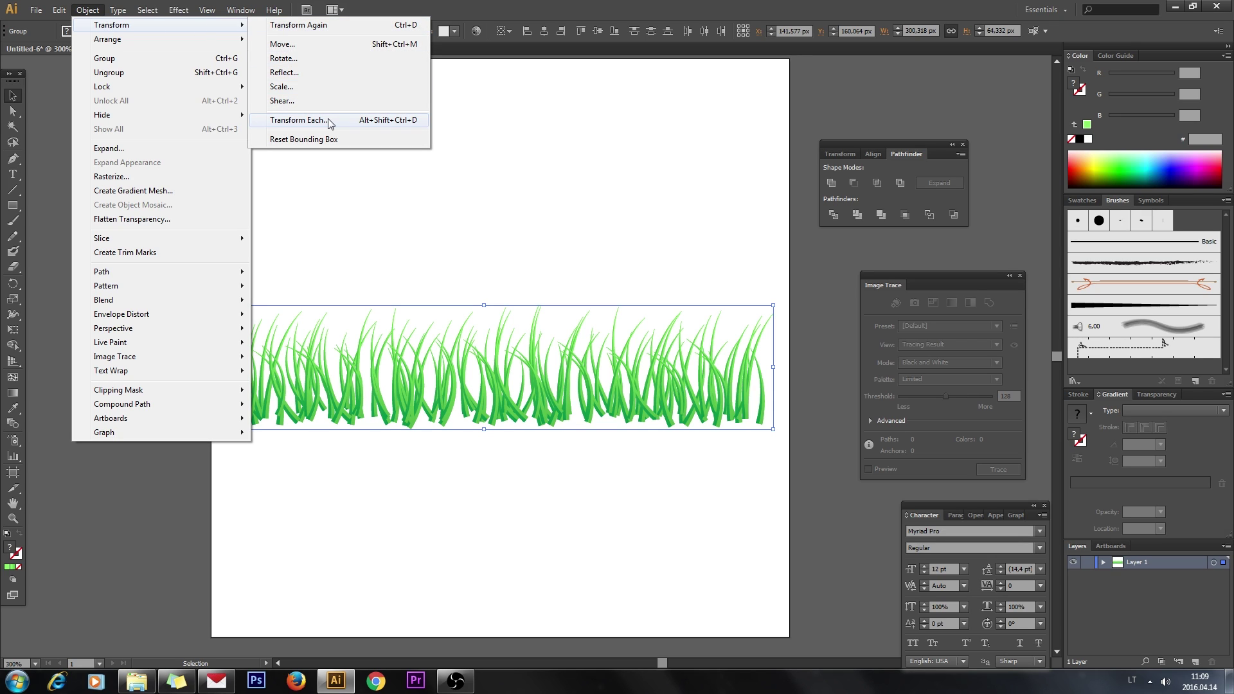
left_click(302, 120)
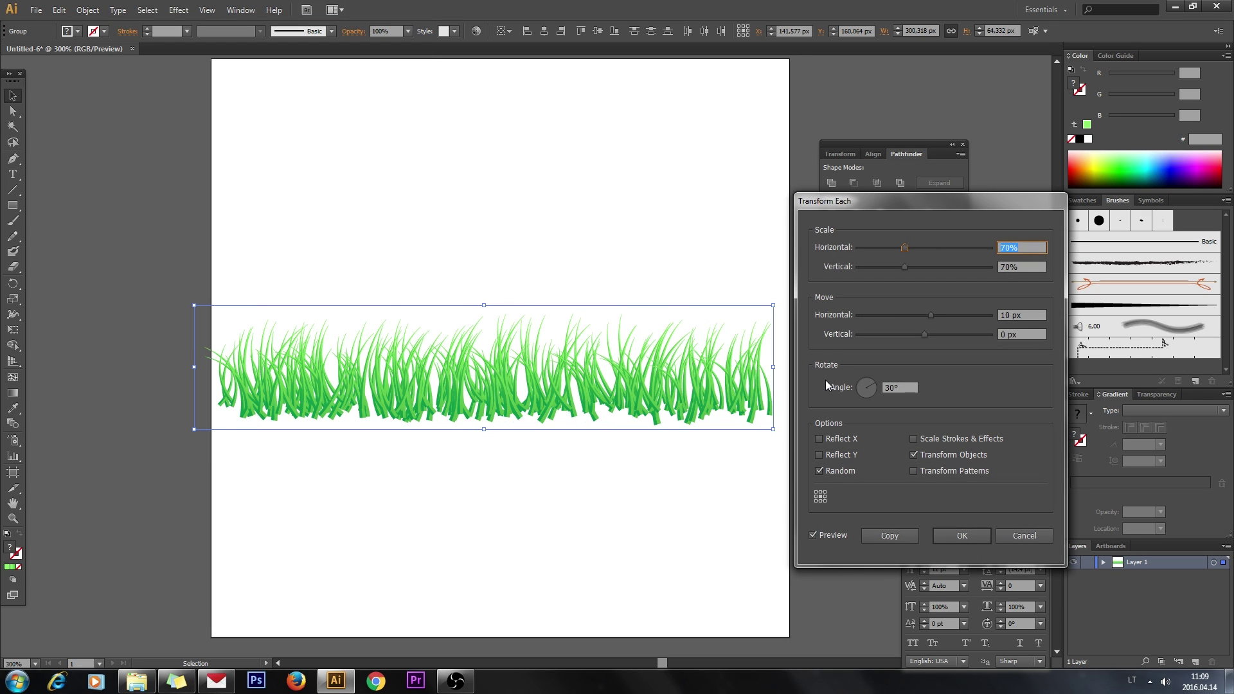
left_click(902, 387)
type("10")
key("Tab")
type("150")
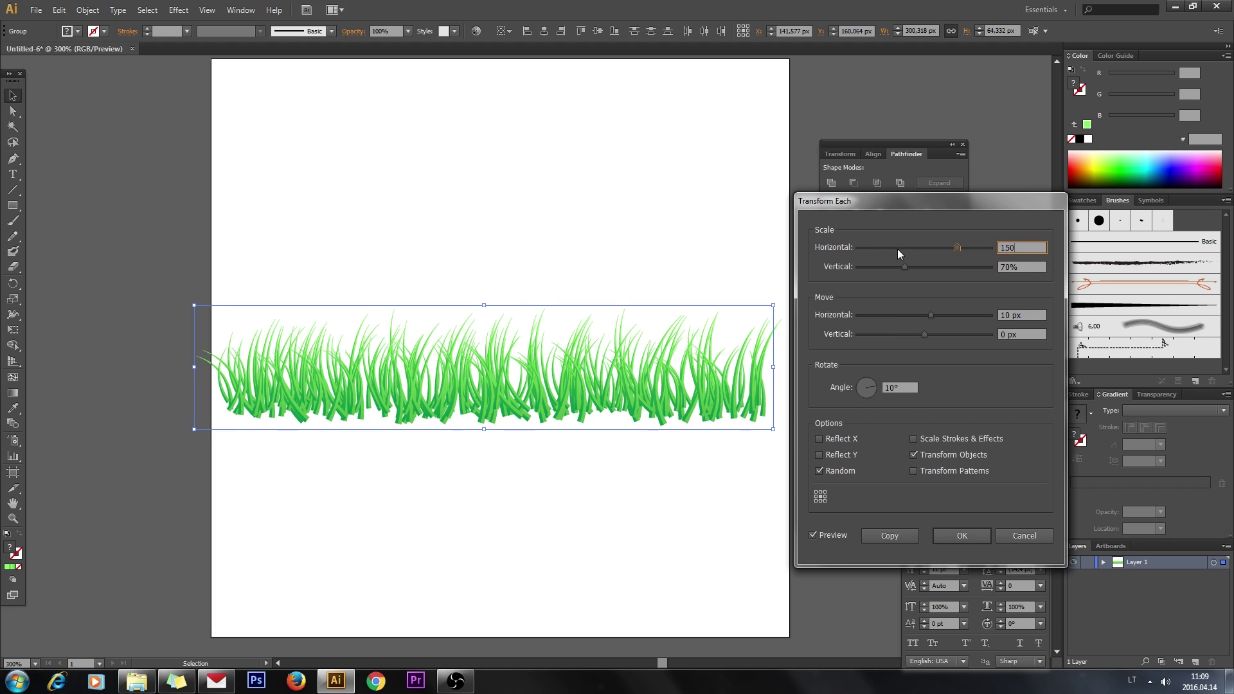
key("Tab")
type("150")
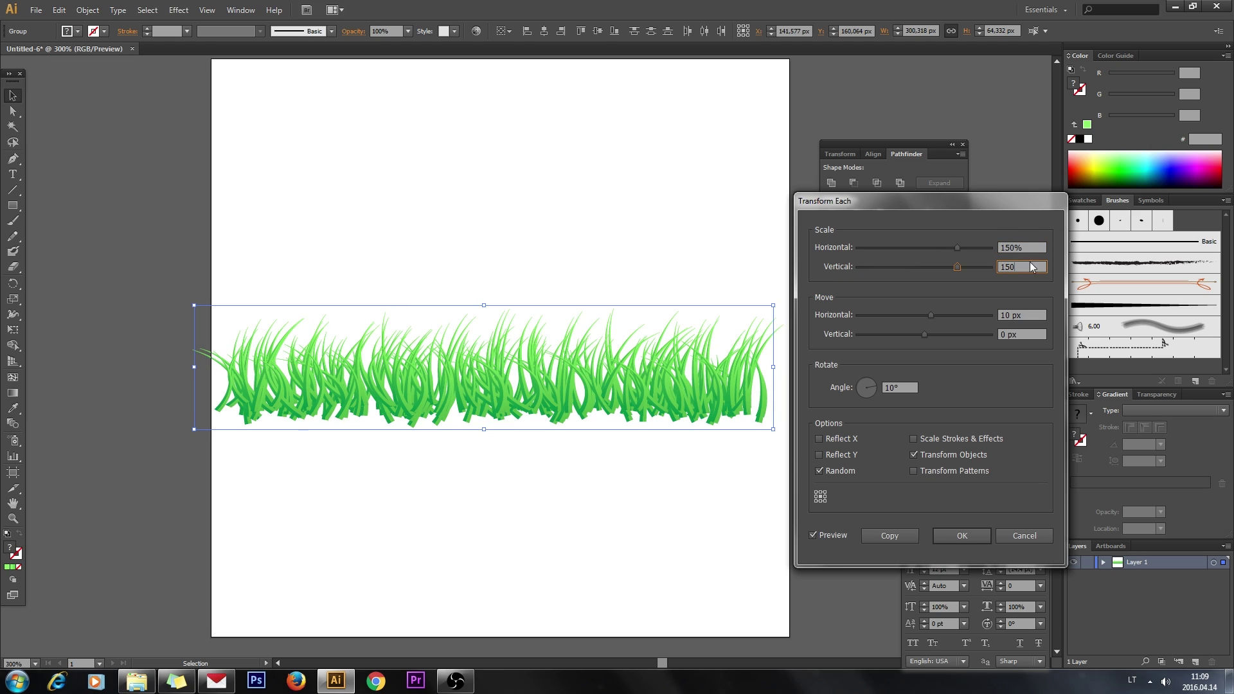
left_click(1032, 248)
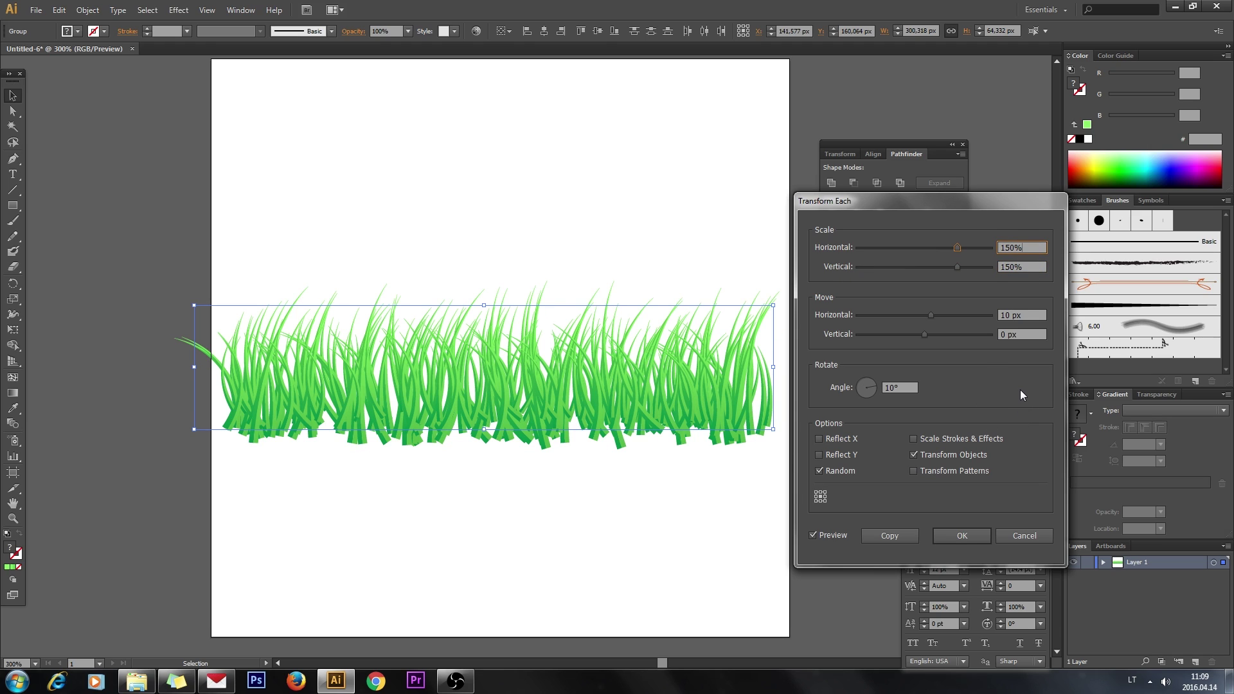
Step: Try horizontal moves of 50 and 10 px, set 100 px instead, and apply the random transform
left_click(1010, 314)
type("50")
left_click(1027, 333)
left_click(1020, 315)
type("10")
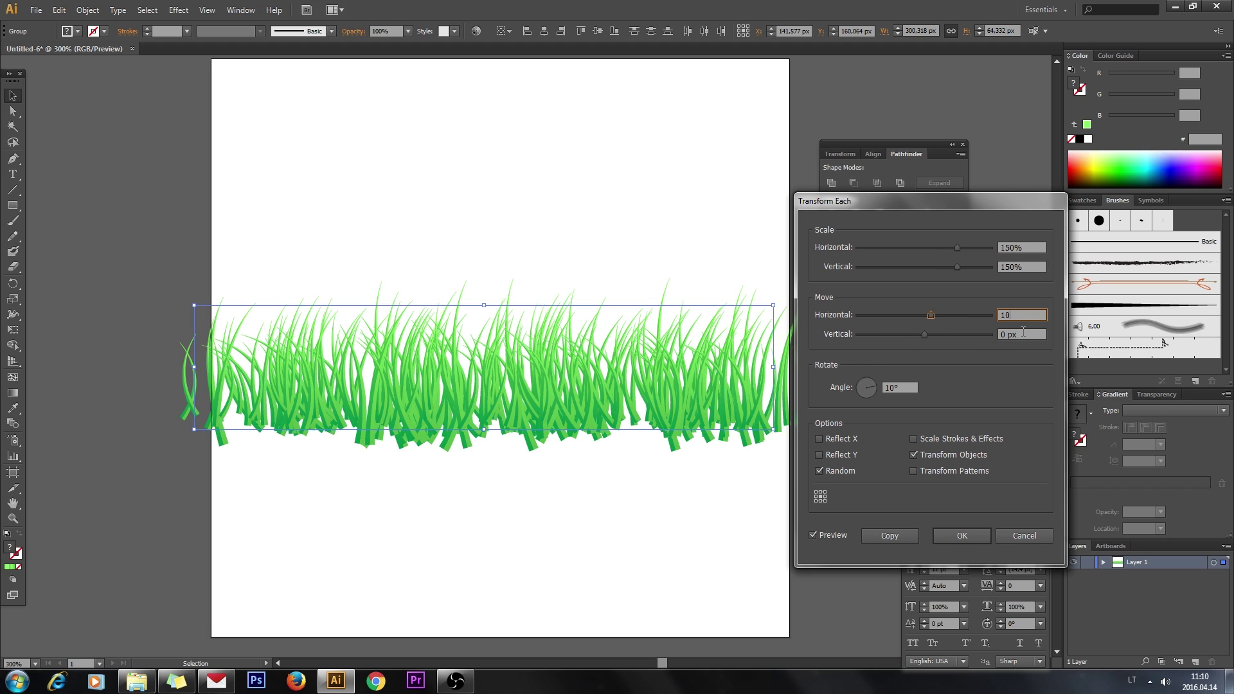
key("Tab")
left_click(1021, 317)
type("100")
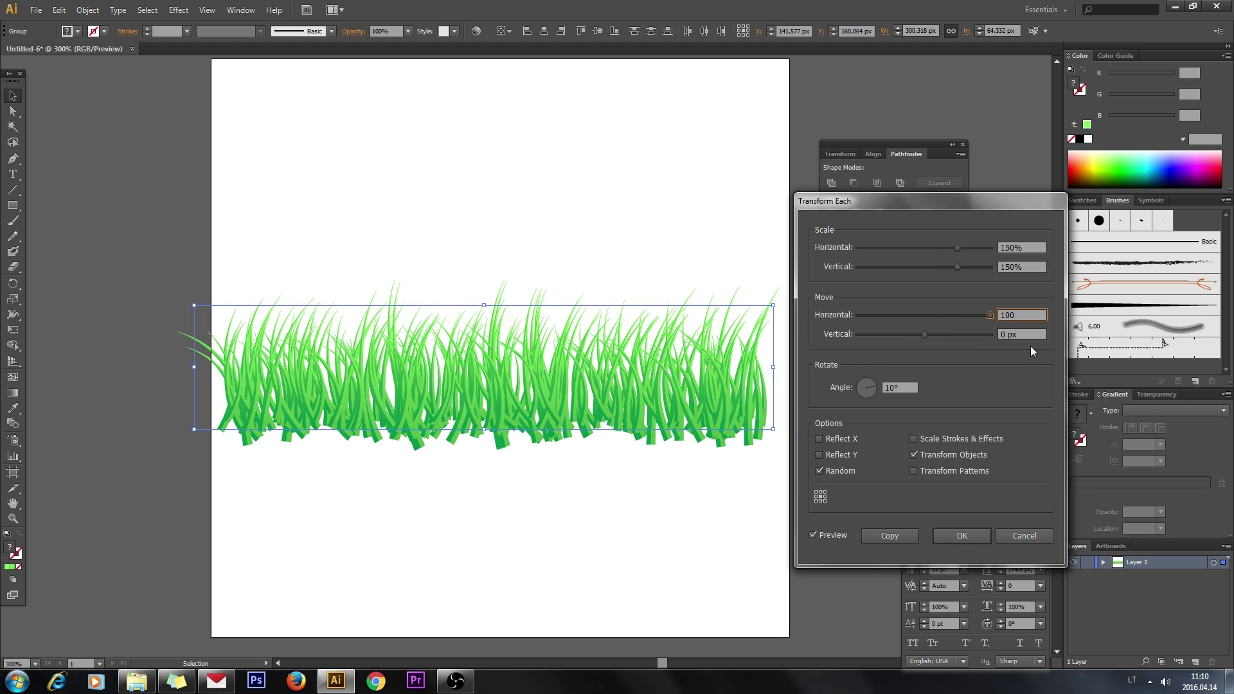
key("Tab")
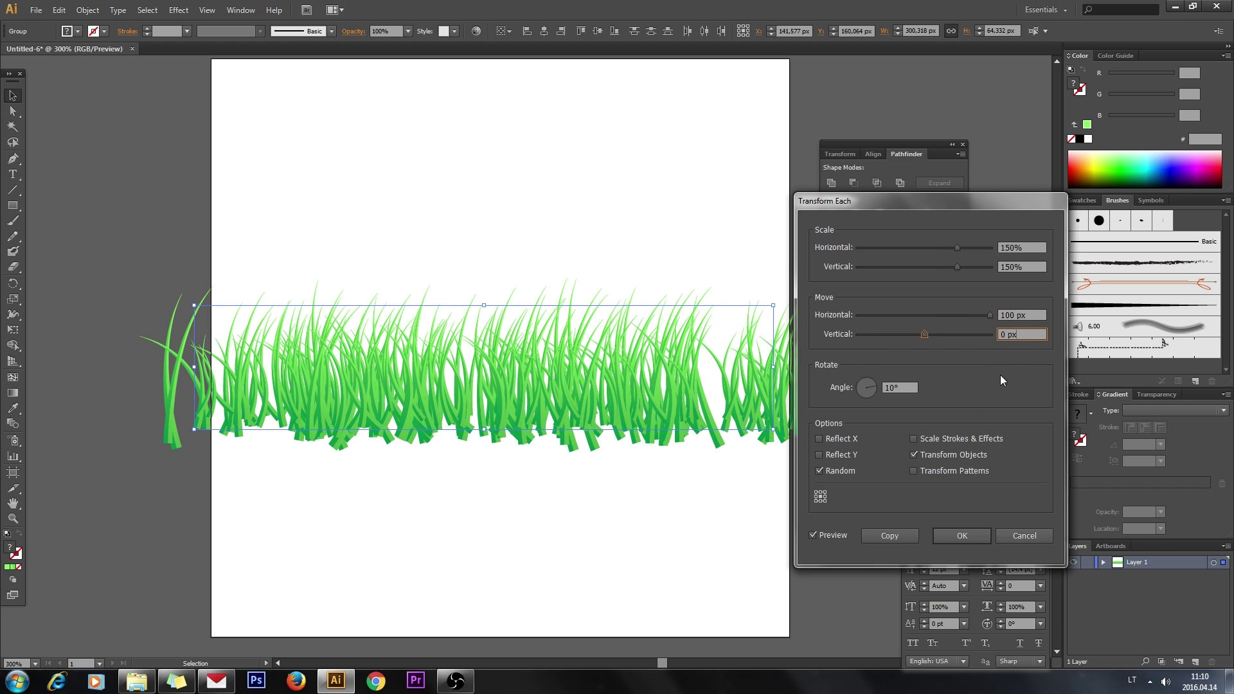
left_click(962, 536)
Step: Move the stray blades at both ends of the grass strip inward to close the gaps
left_click(828, 460)
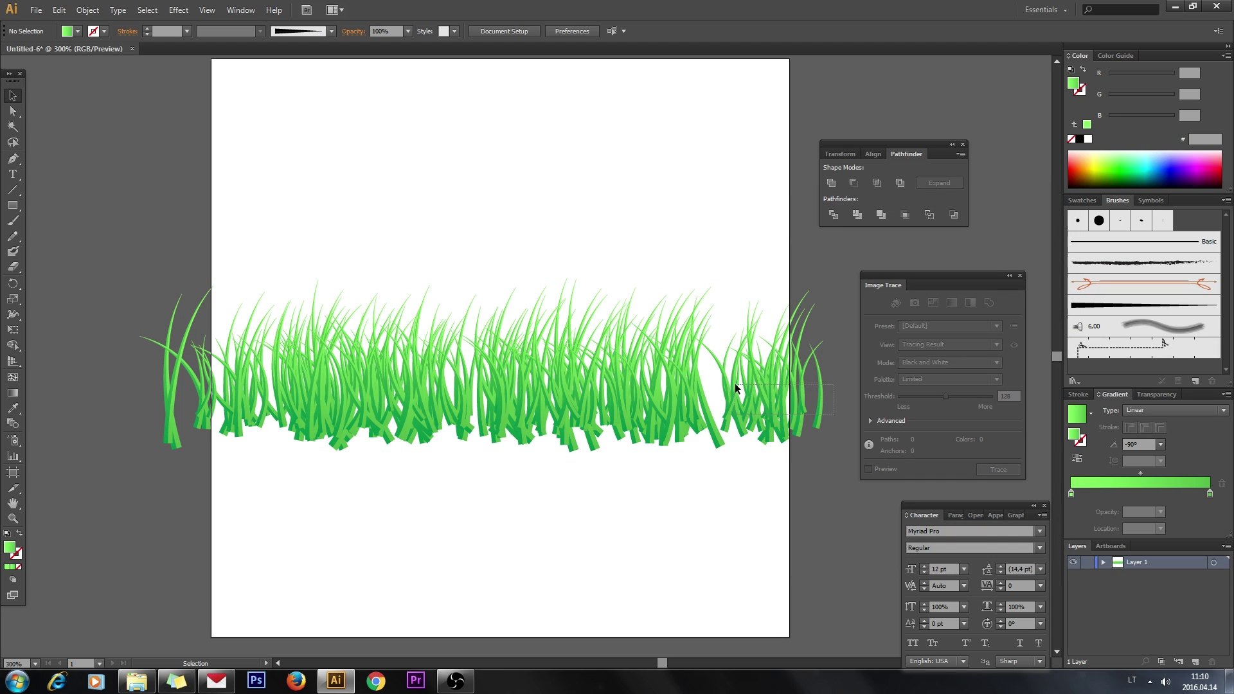
left_click_drag(730, 392, 714, 394)
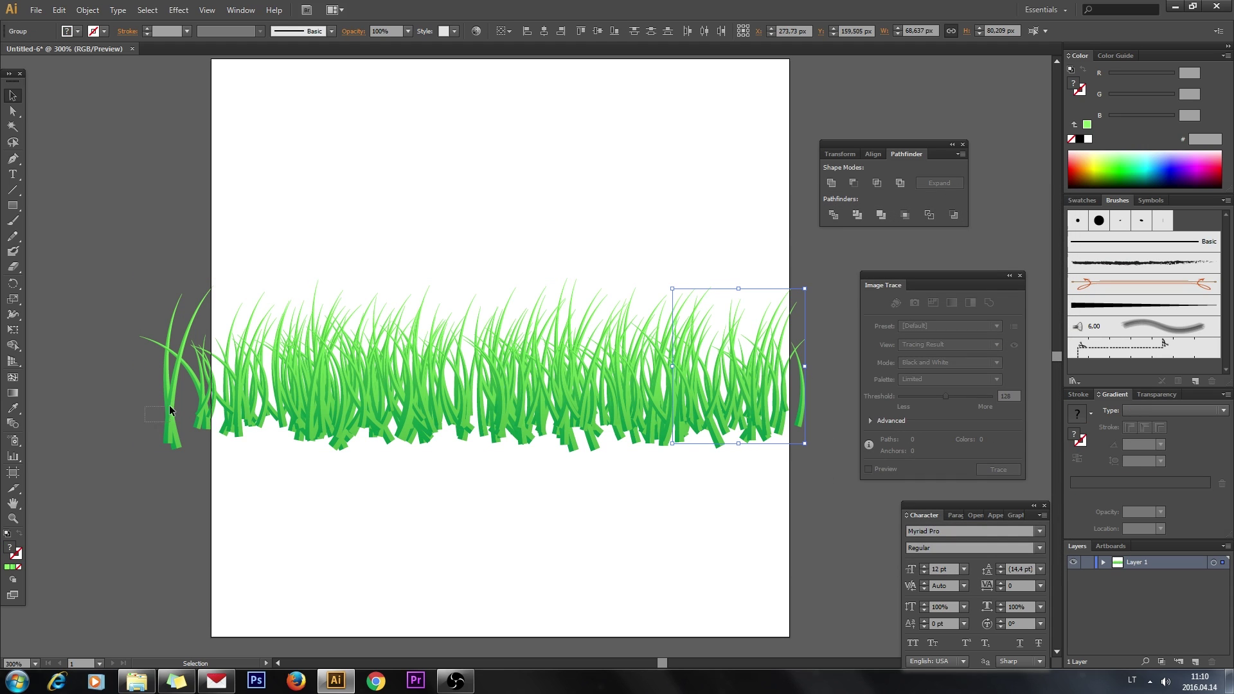
left_click_drag(169, 409, 191, 419)
left_click(344, 498)
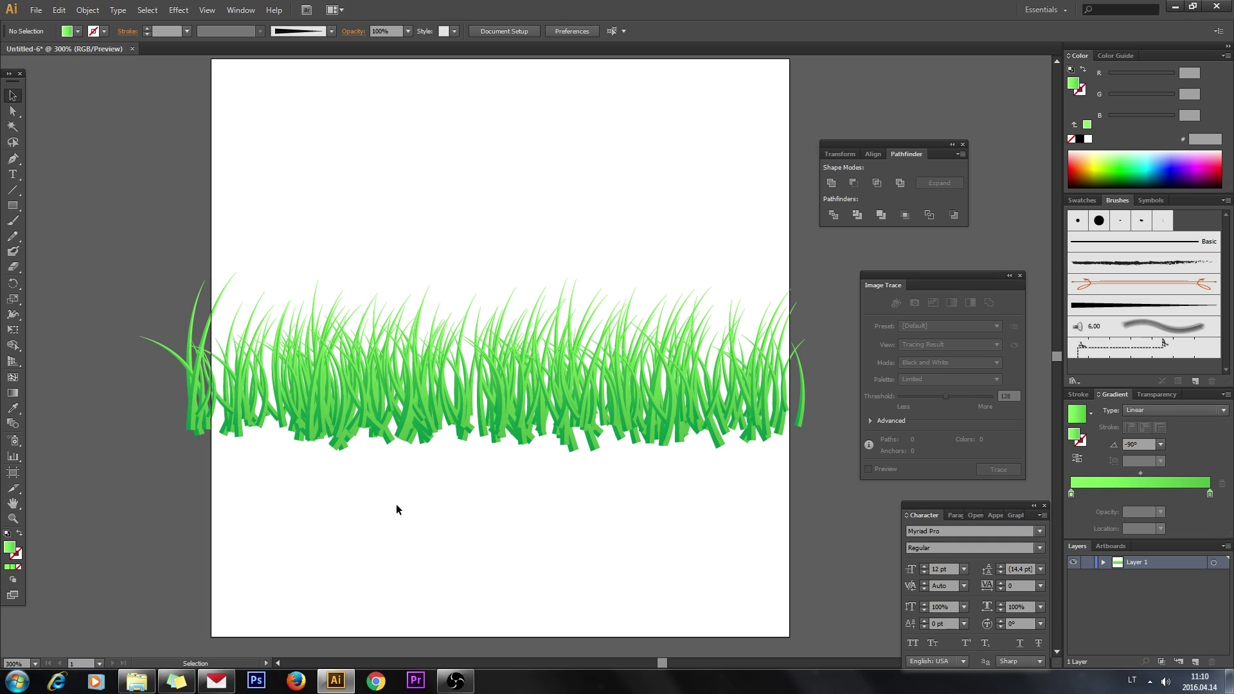
Step: Reposition individual blades in the middle and left half of the grass strip to even out its outline
left_click(435, 436)
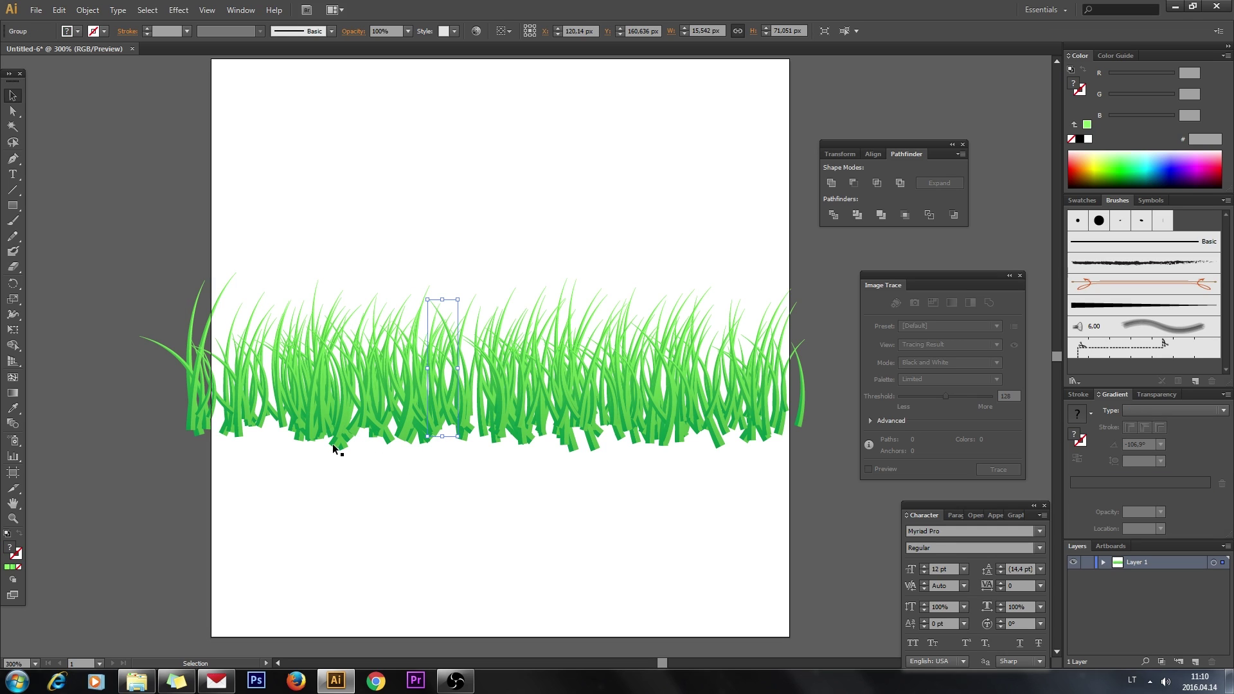
left_click(461, 436)
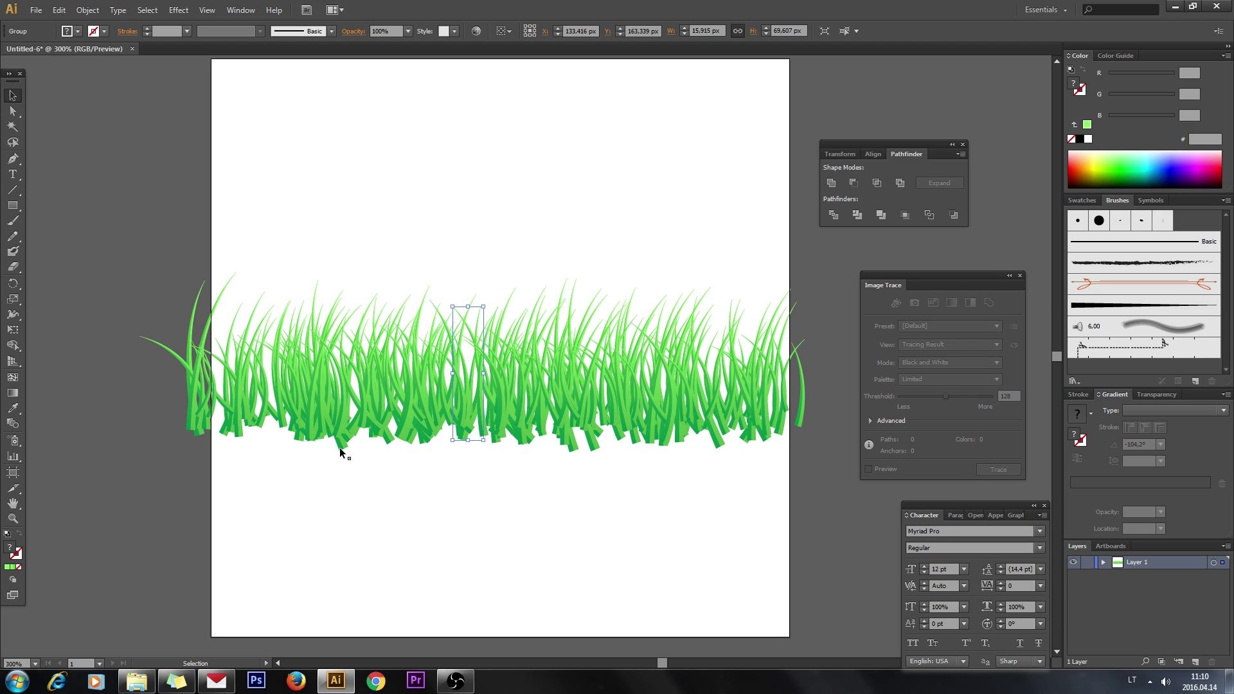
left_click(279, 430)
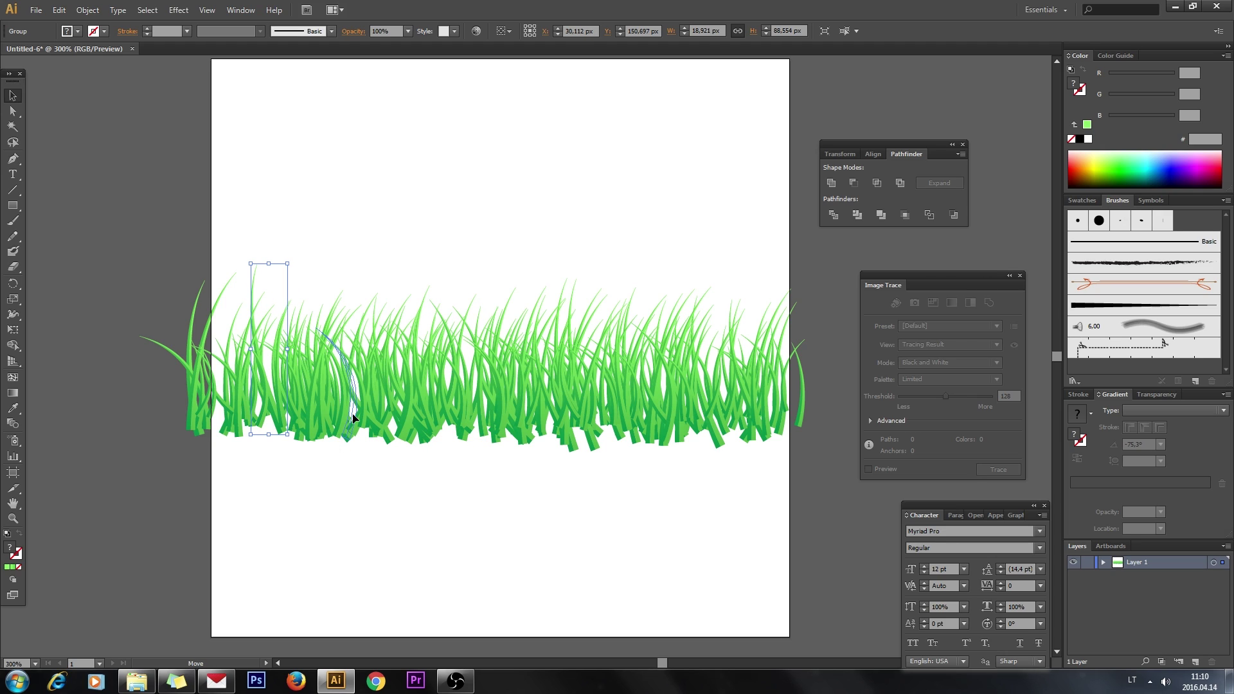
left_click(417, 471)
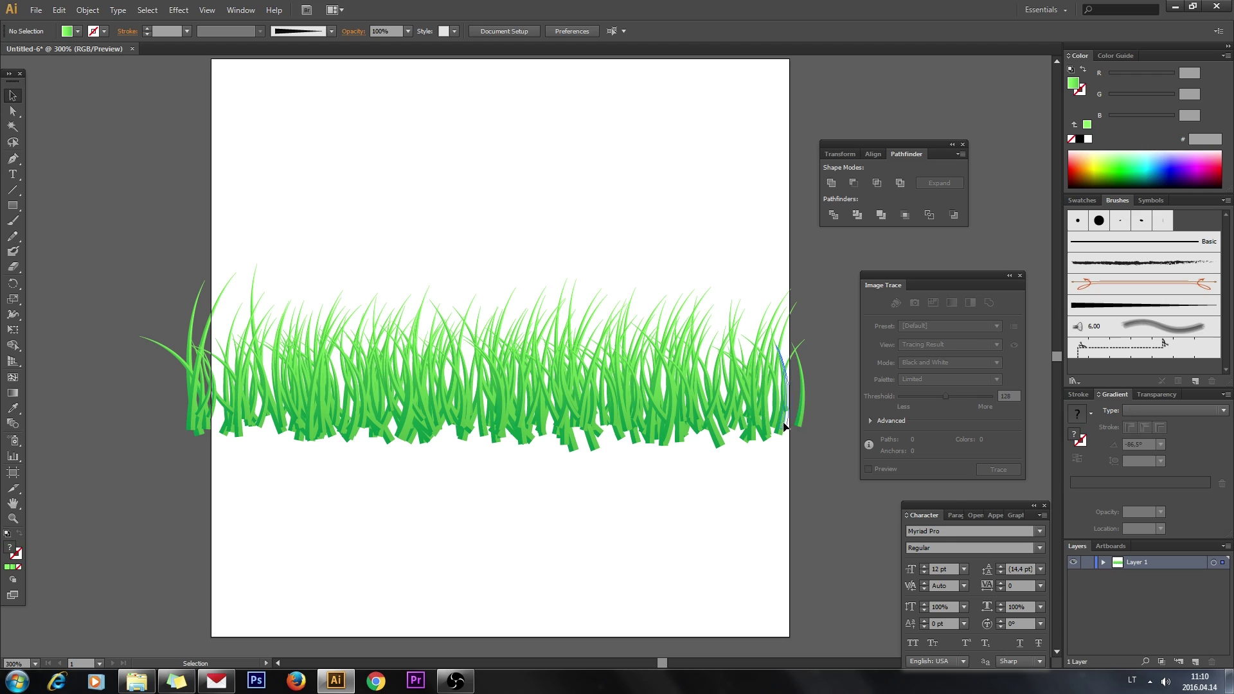
Step: Select all the grass blades and align them vertically to their bottom edges
left_click(148, 341)
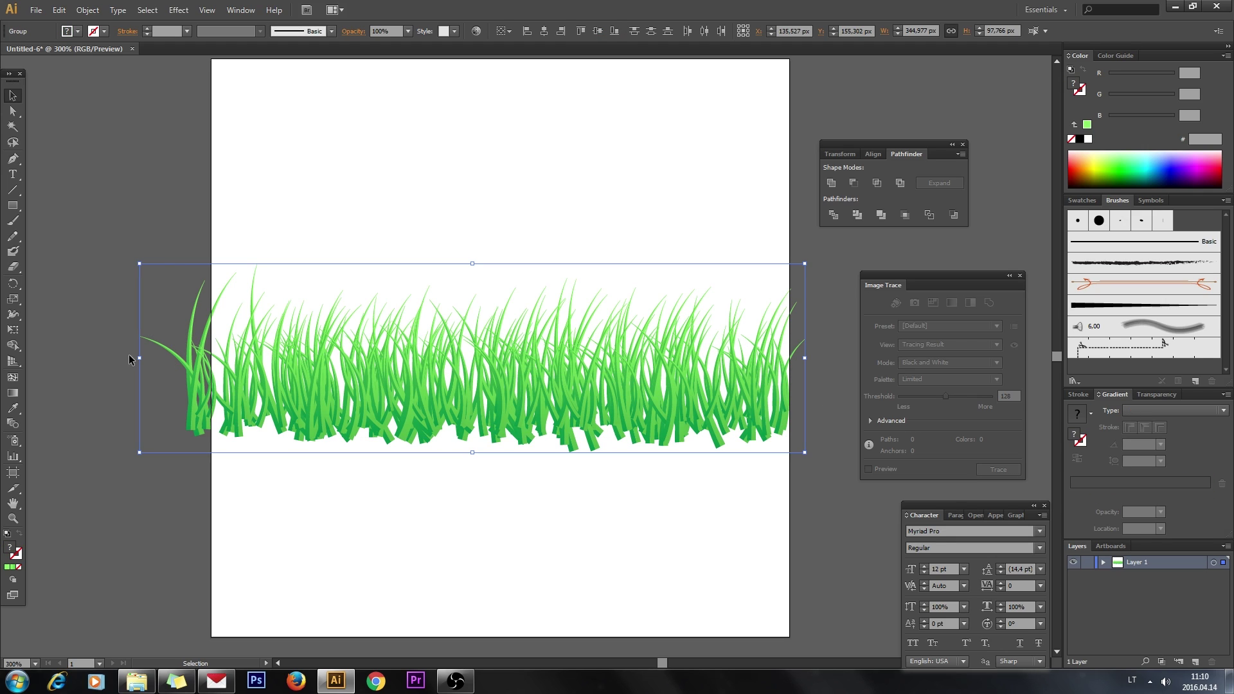
left_click(879, 158)
left_click_drag(887, 152, 871, 148)
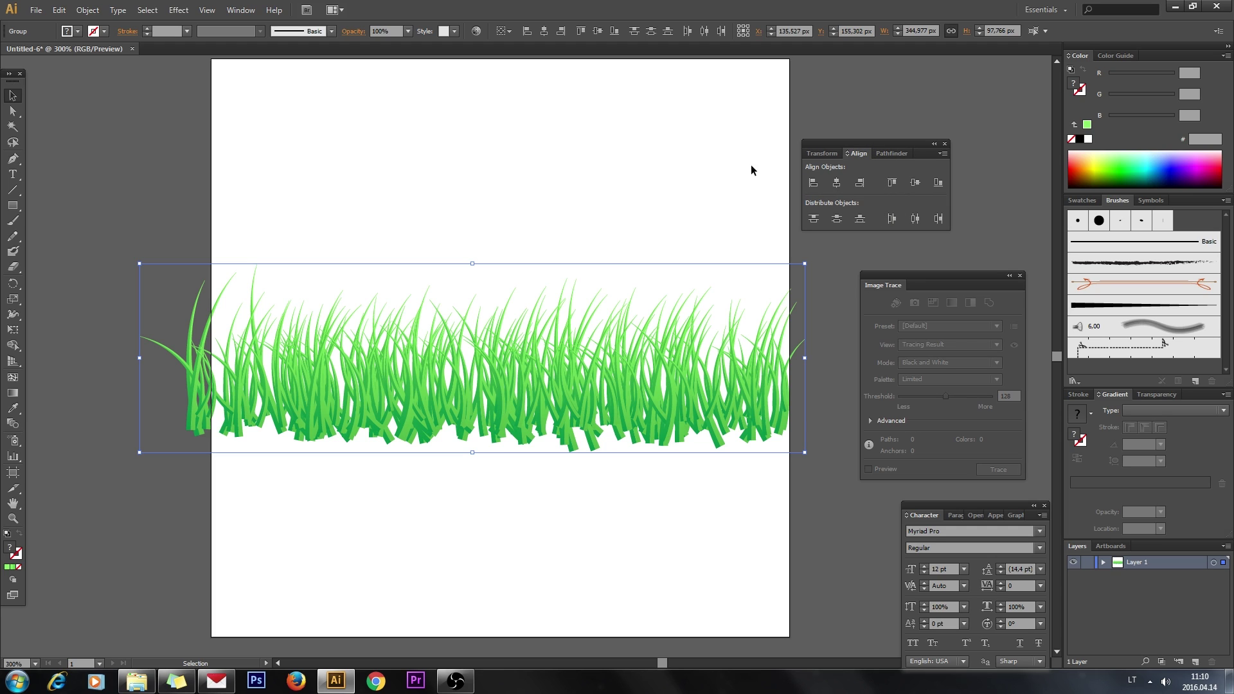
left_click(245, 10)
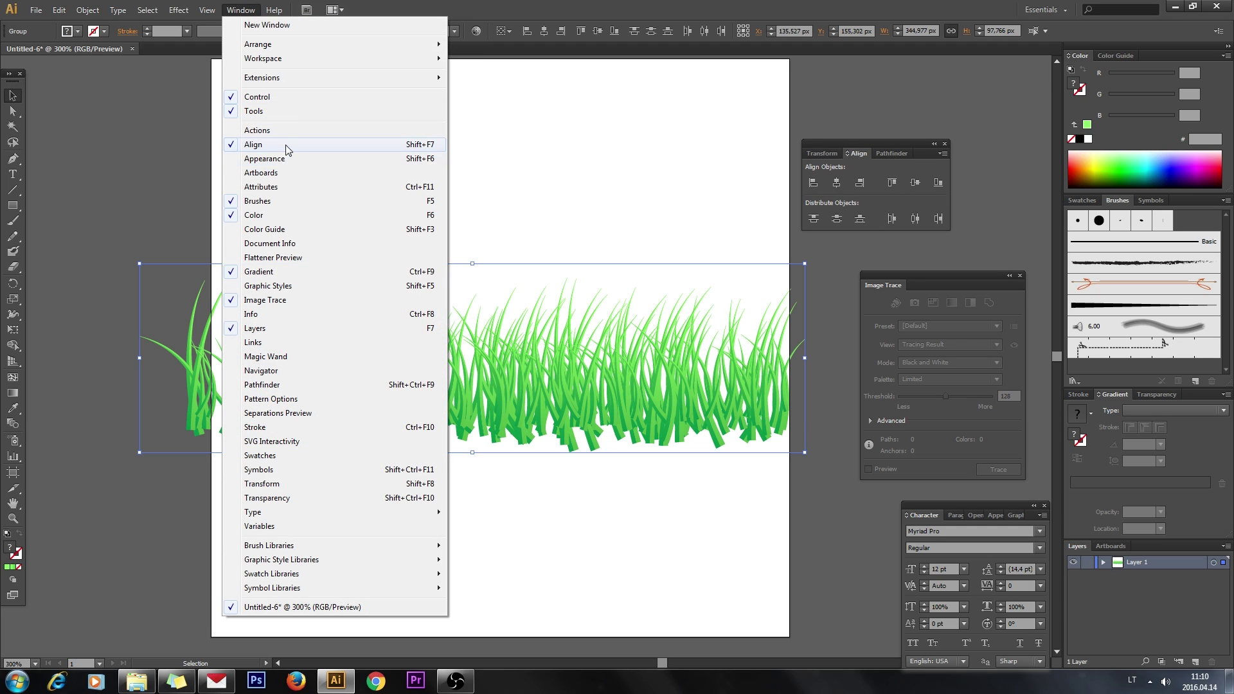
left_click(889, 141)
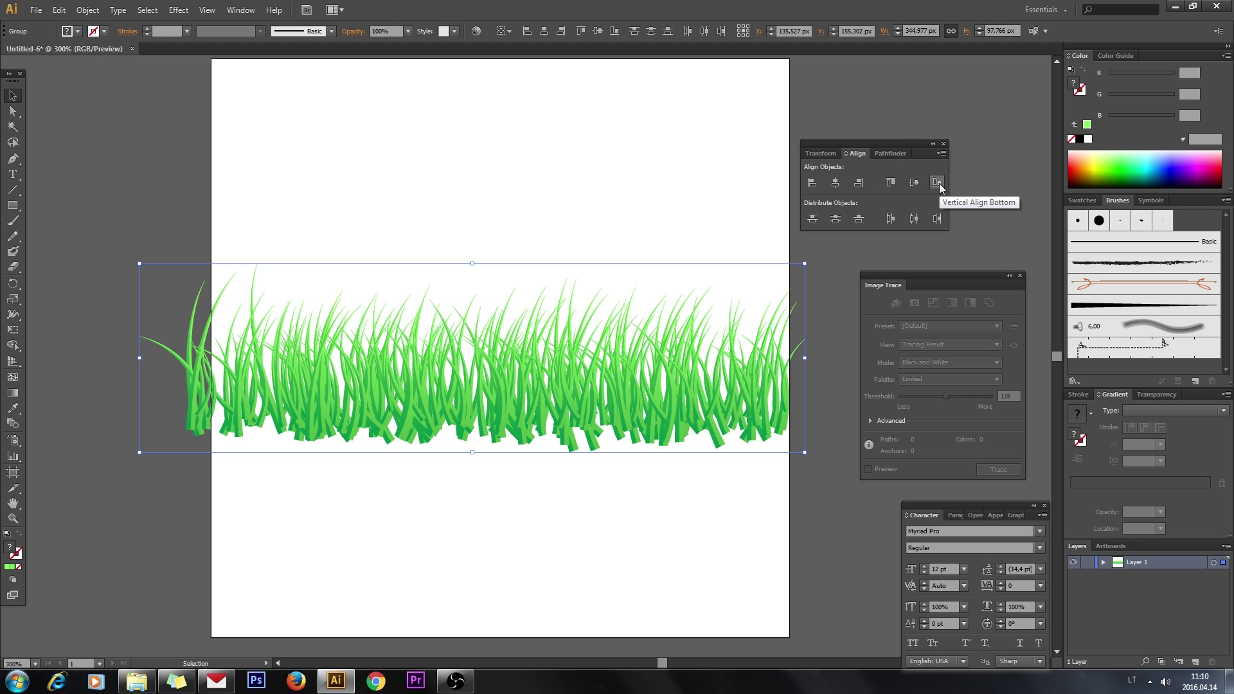
left_click(939, 184)
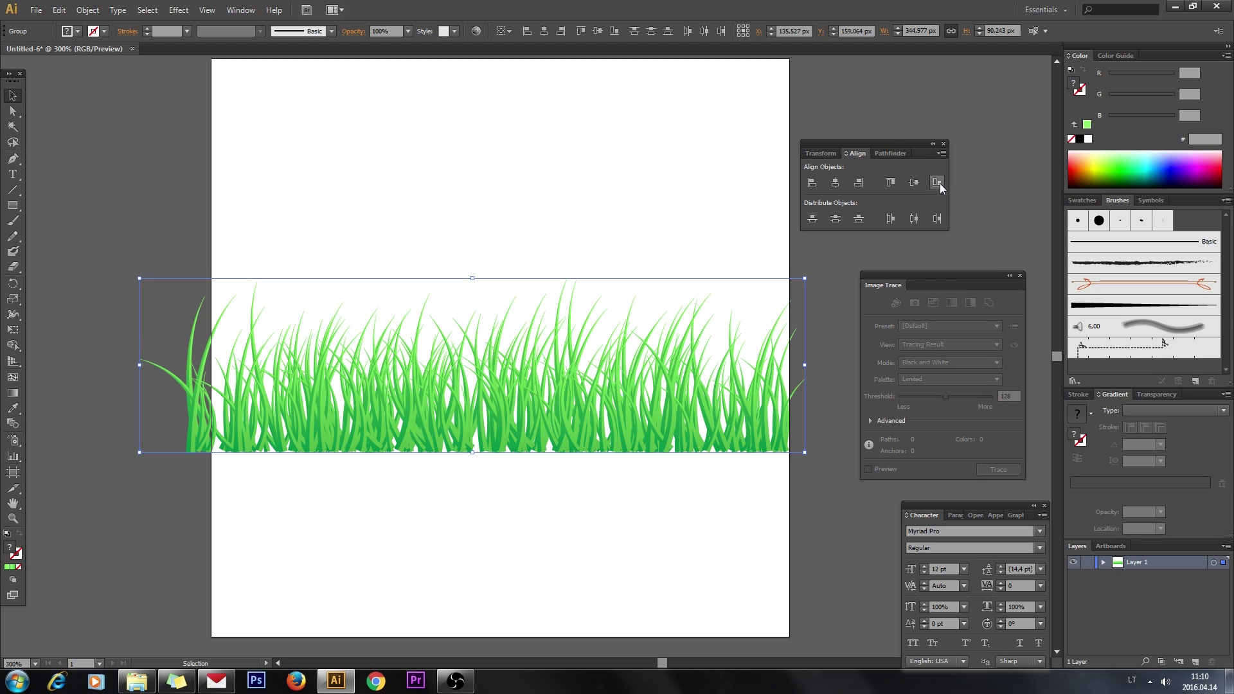
left_click(751, 465)
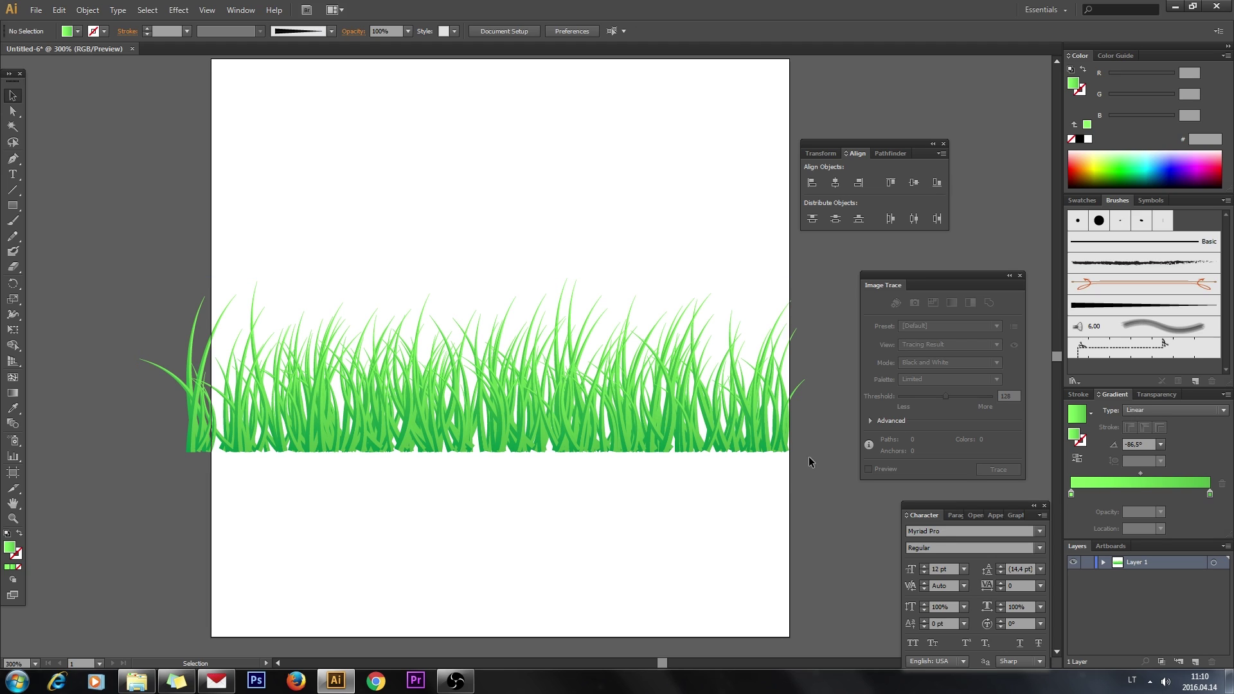
Step: Nudge the blades in the right half of the strip slightly left, inside the artboard edge
left_click(484, 440)
key("Left")
key("Left")
key("Left")
key("Left")
left_click(752, 577)
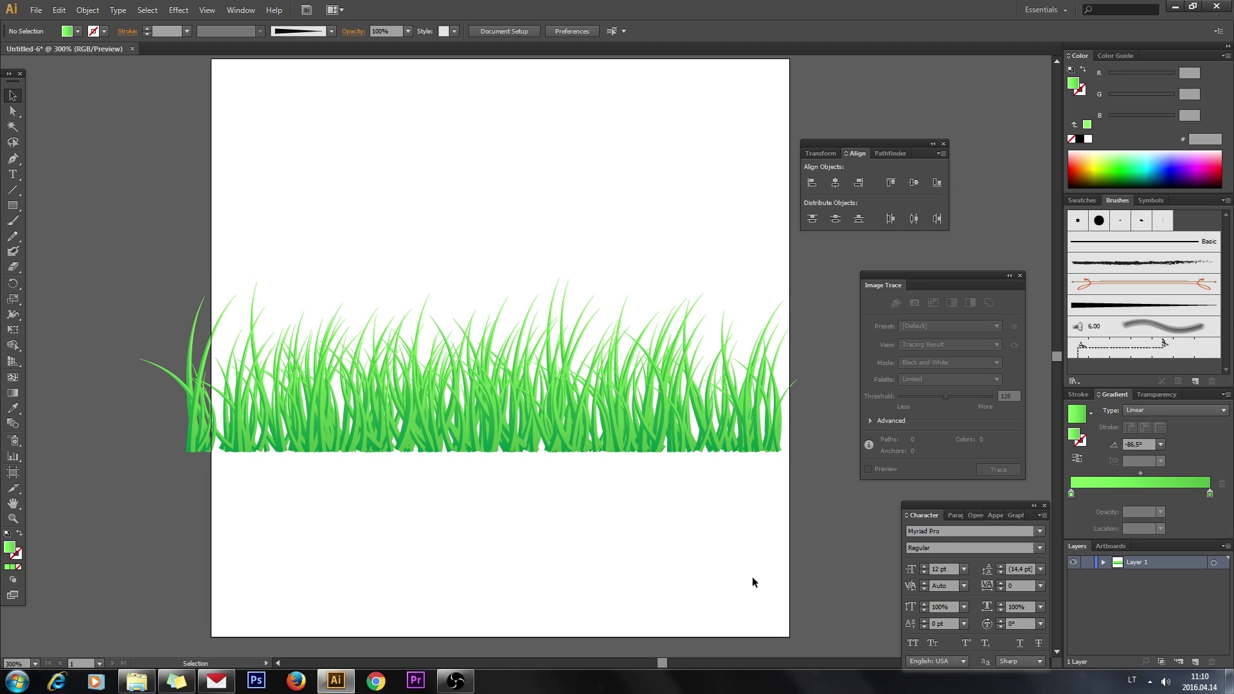
left_click_drag(156, 466, 784, 403)
left_click(693, 512)
key("ctrl+1")
key("ctrl+plus")
key("ctrl+plus")
key("ctrl+plus")
Step: Nudge the group of blades at the strip's left end slightly right, closer to the rest of the grass
left_click_drag(184, 459, 214, 440)
key("Right")
key("Right")
key("Right")
key("Right")
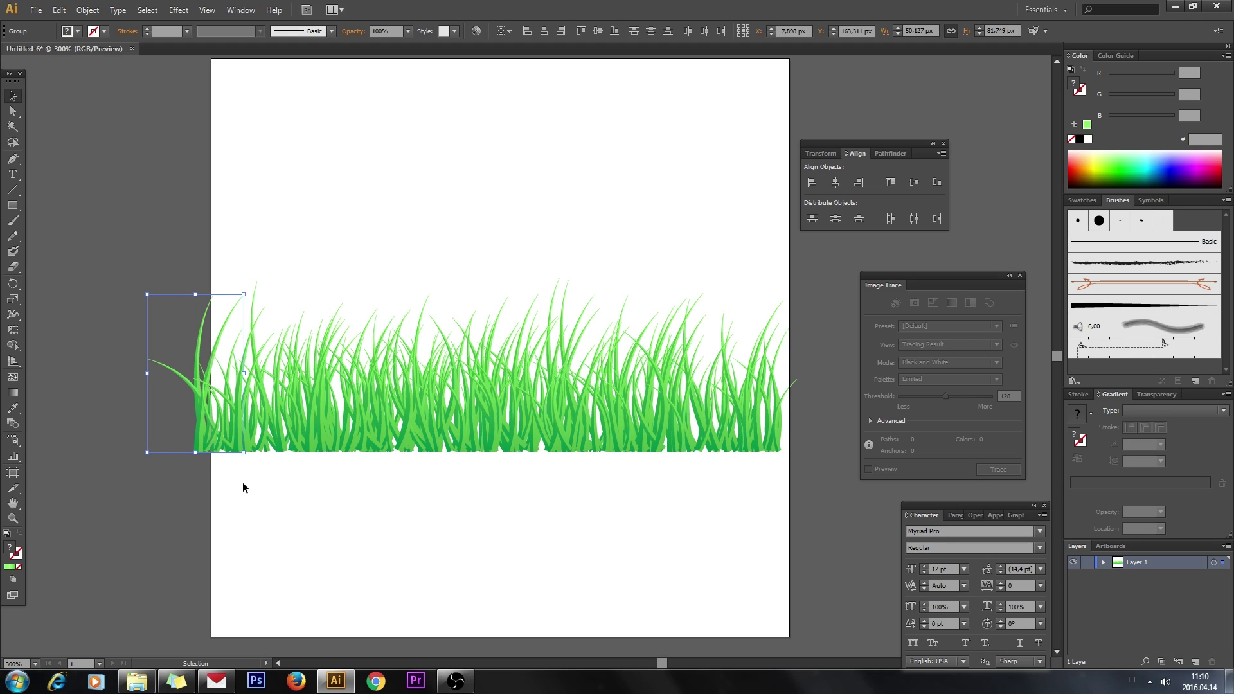
left_click(242, 482)
left_click(195, 446)
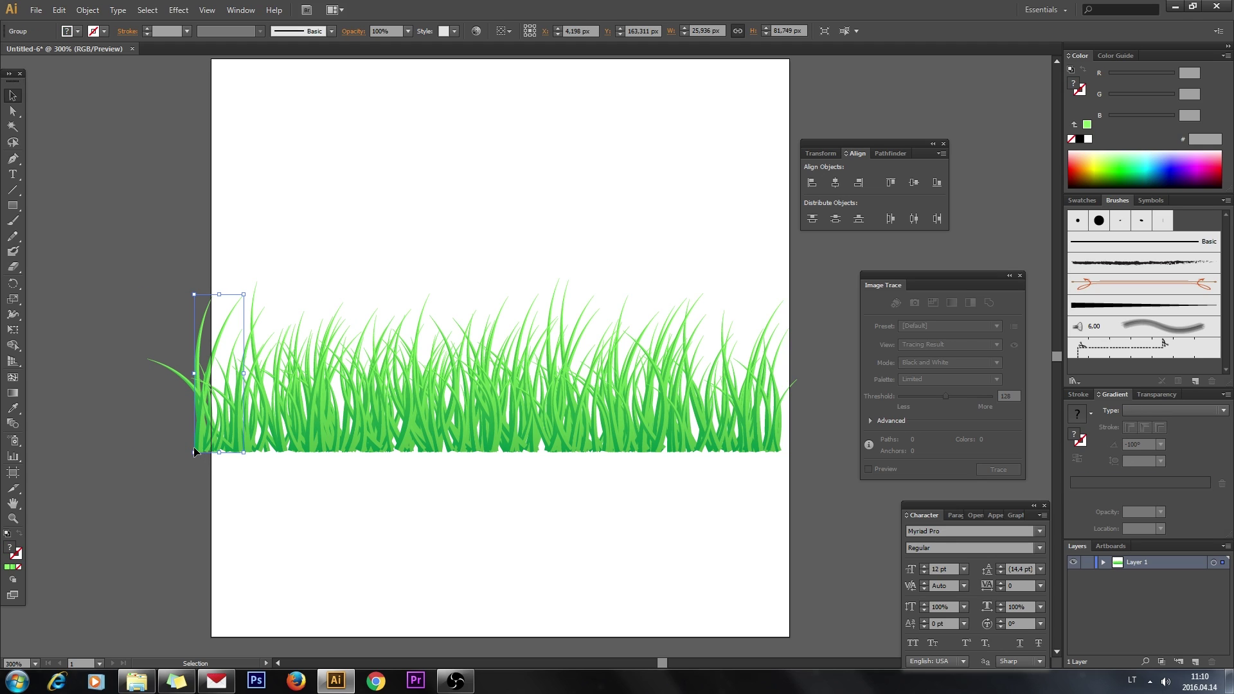
left_click(60, 229)
left_click(9, 112)
left_click(195, 449)
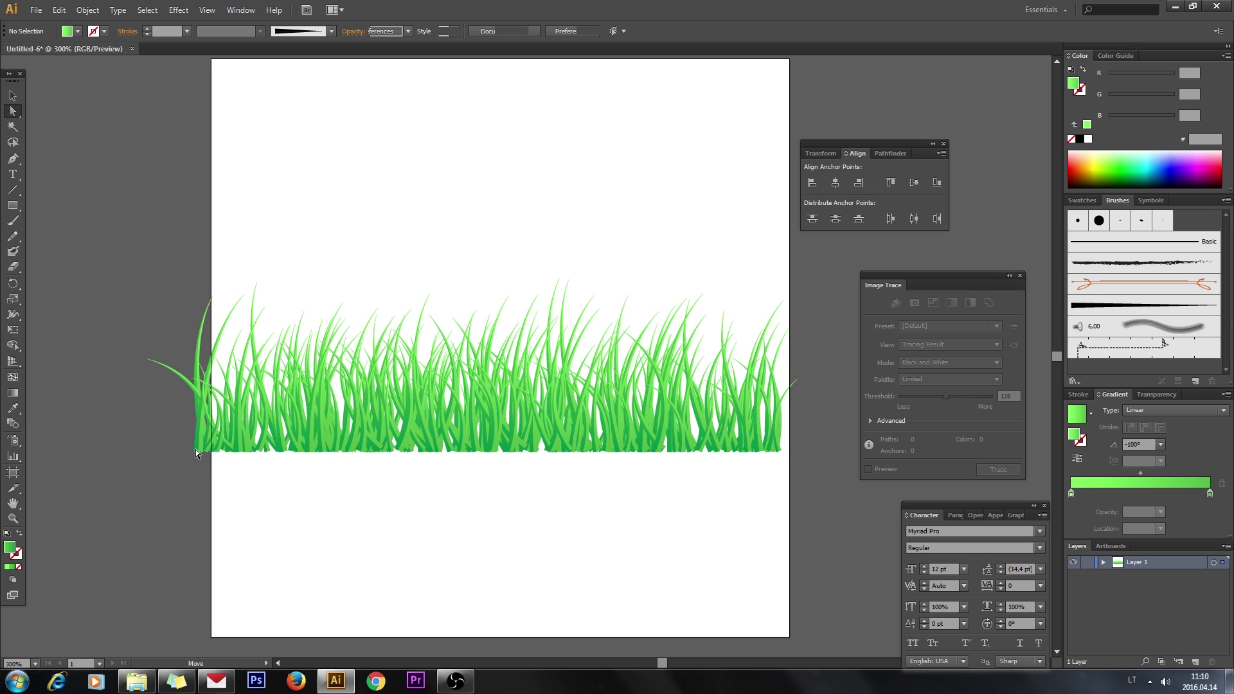
left_click(194, 438)
left_click(194, 483)
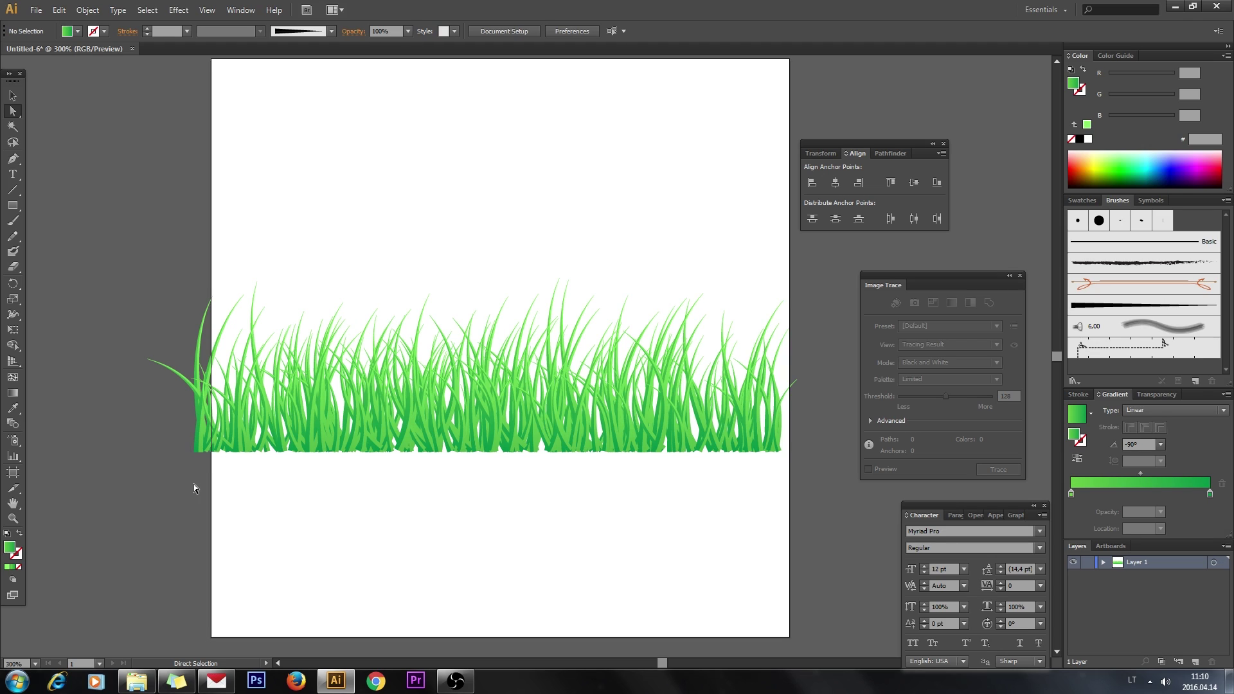
Step: Select the whole grass strip and scale it down proportionally so it fits within the artboard width
left_click(12, 98)
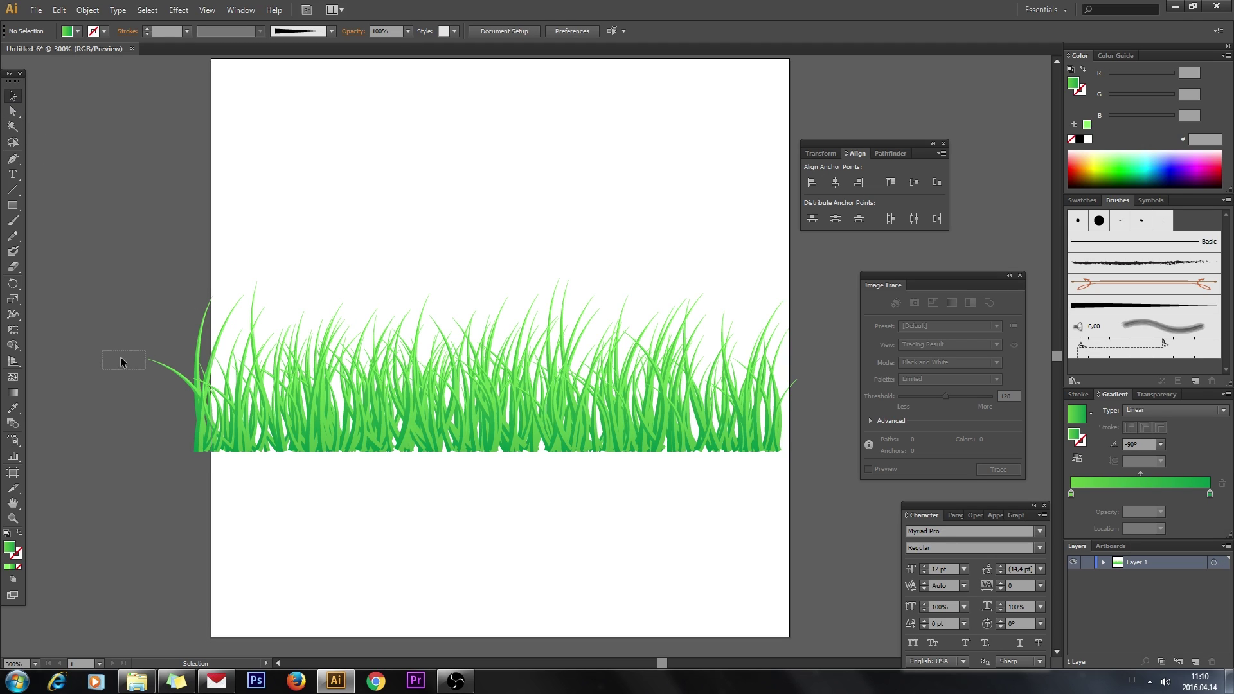
left_click_drag(121, 361, 223, 365)
left_click_drag(796, 366, 748, 368)
left_click(784, 437)
key("ctrl+minus")
key("ctrl+minus")
key("ctrl+minus")
key("ctrl+minus")
key("ctrl+plus")
key("ctrl+plus")
key("ctrl+plus")
key("ctrl+plus")
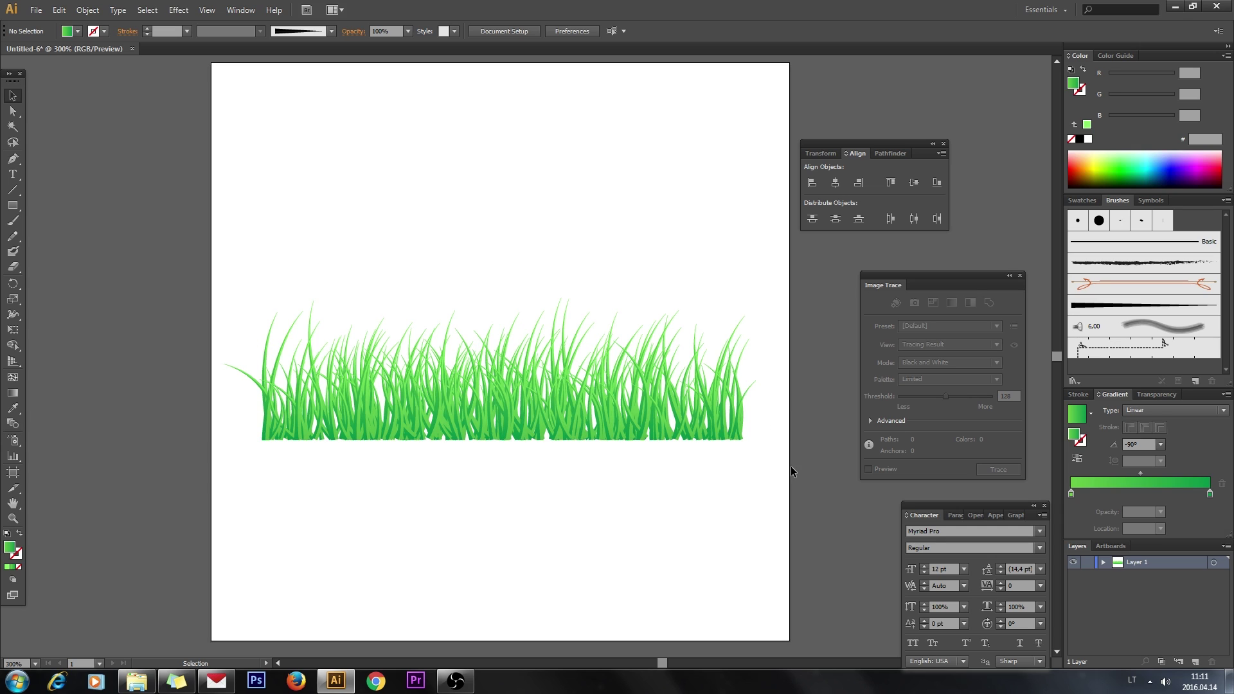
left_click(673, 390)
left_click(826, 432)
left_click(740, 423)
left_click(760, 428)
left_click(455, 681)
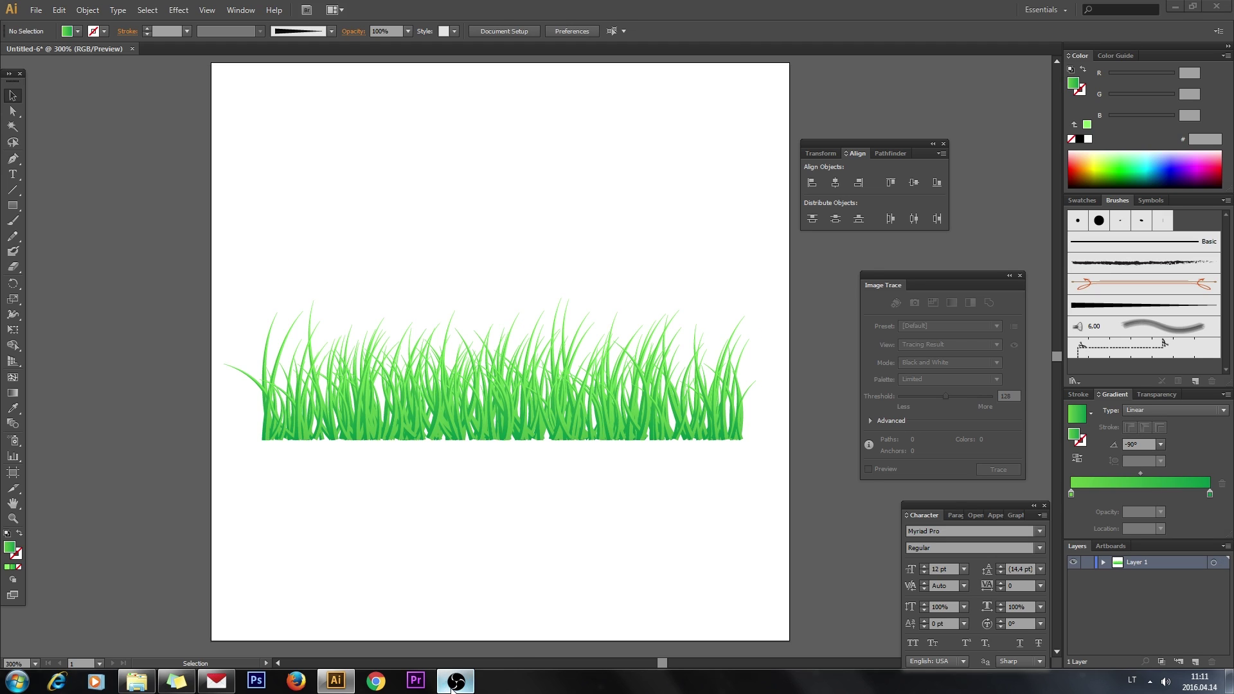